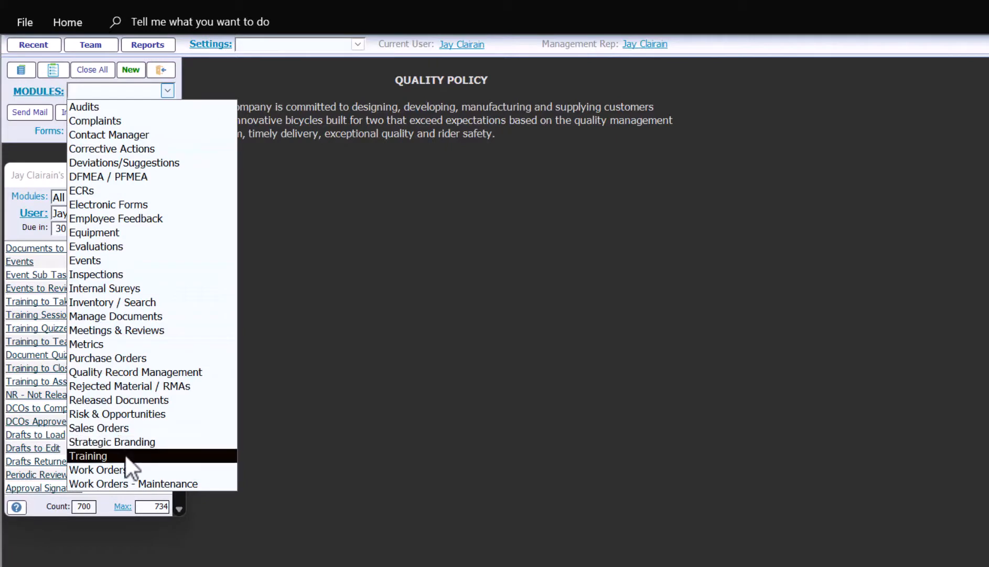
Open the Training Menu from the Training module and choose the 1-Add Employees set-up step
left_click(125, 455)
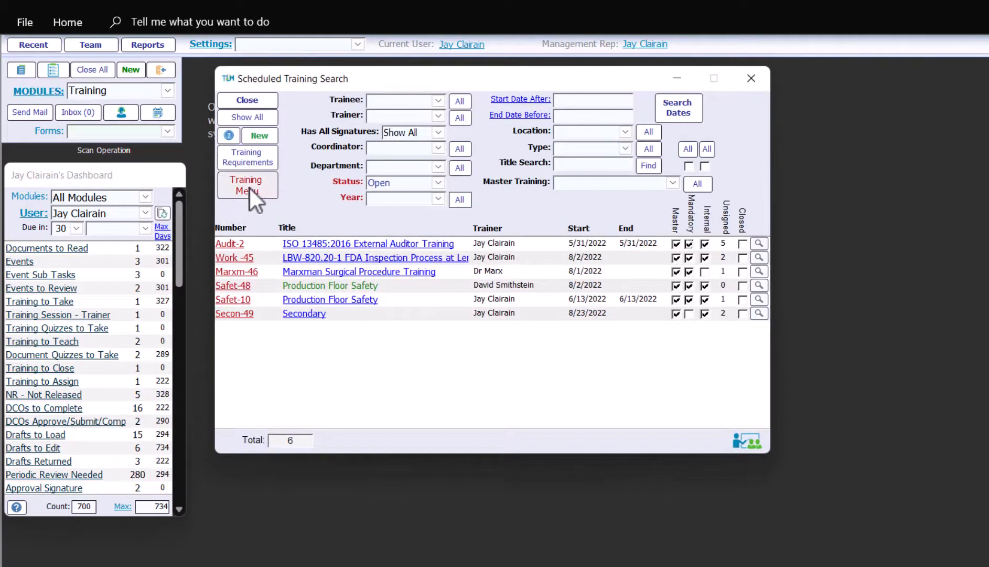
left_click(250, 189)
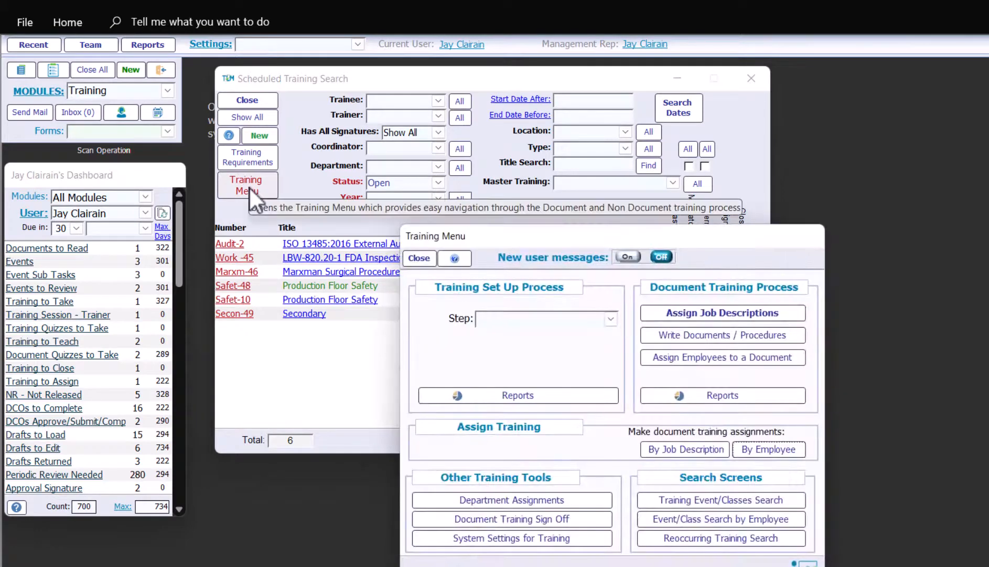
left_click(244, 98)
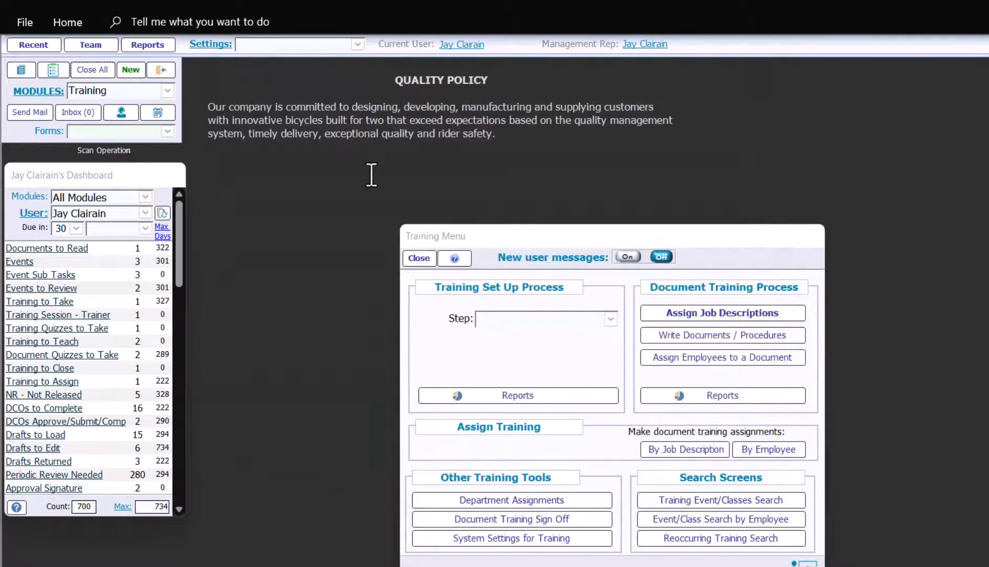
left_click_drag(467, 236, 263, 84)
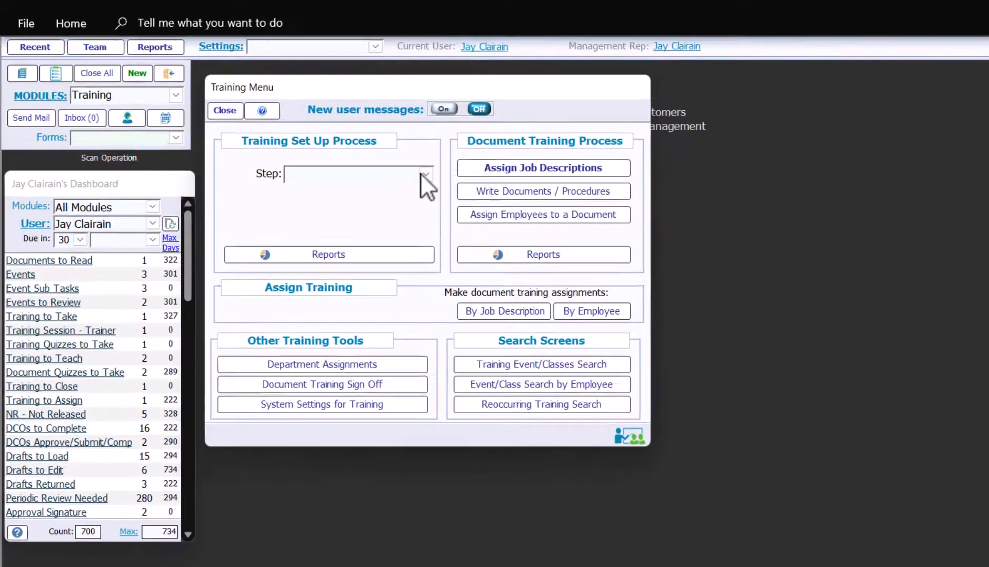
left_click(406, 165)
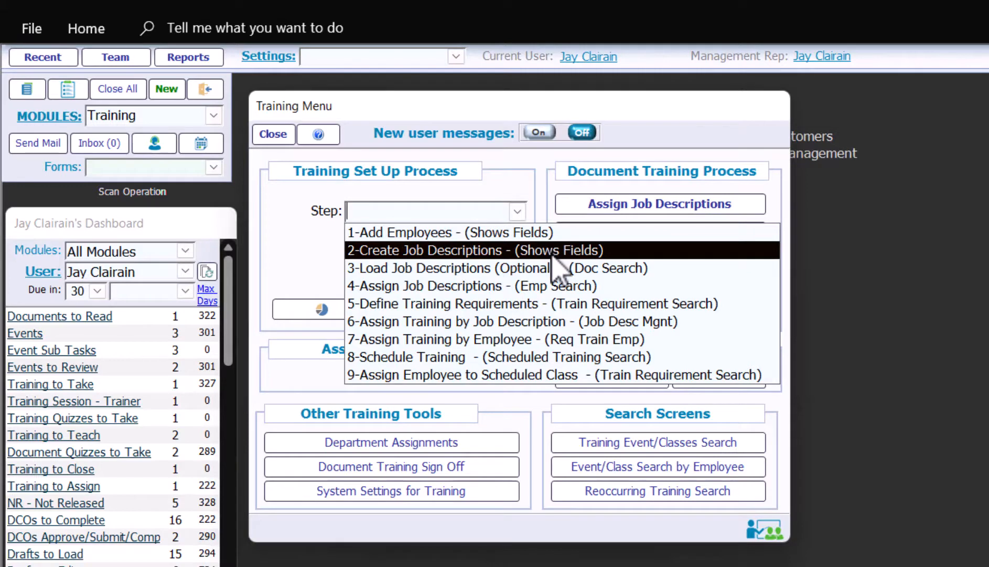
left_click(529, 234)
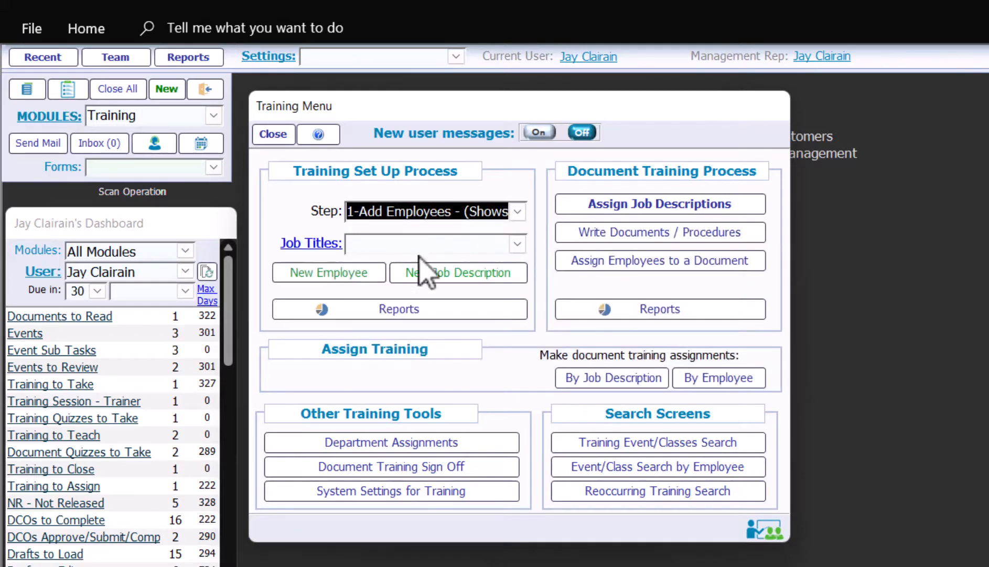
Add a new employee with ID, first and last name and user name, then save and close the form
left_click(360, 274)
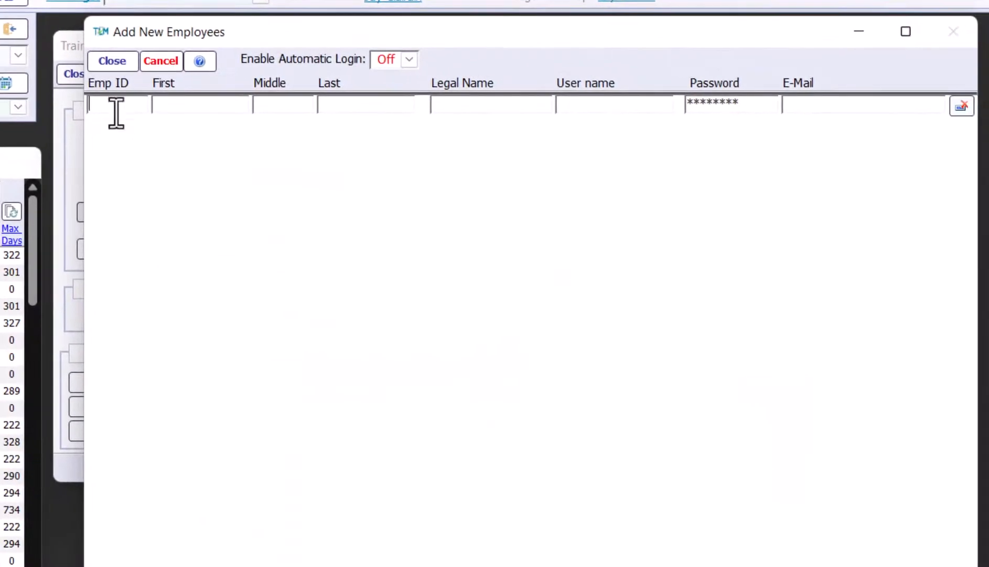
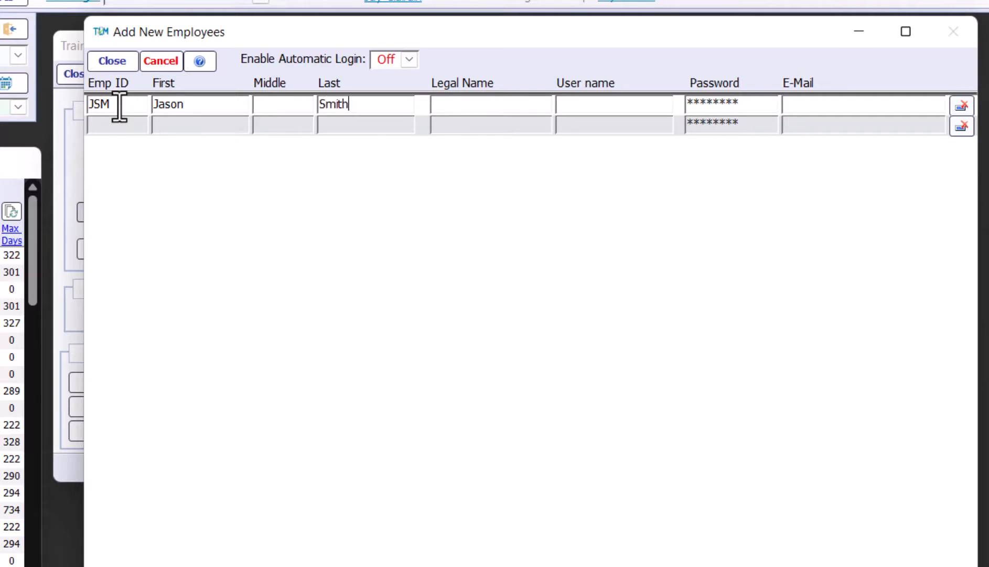
key("Tab")
key("Tab")
key("Tab")
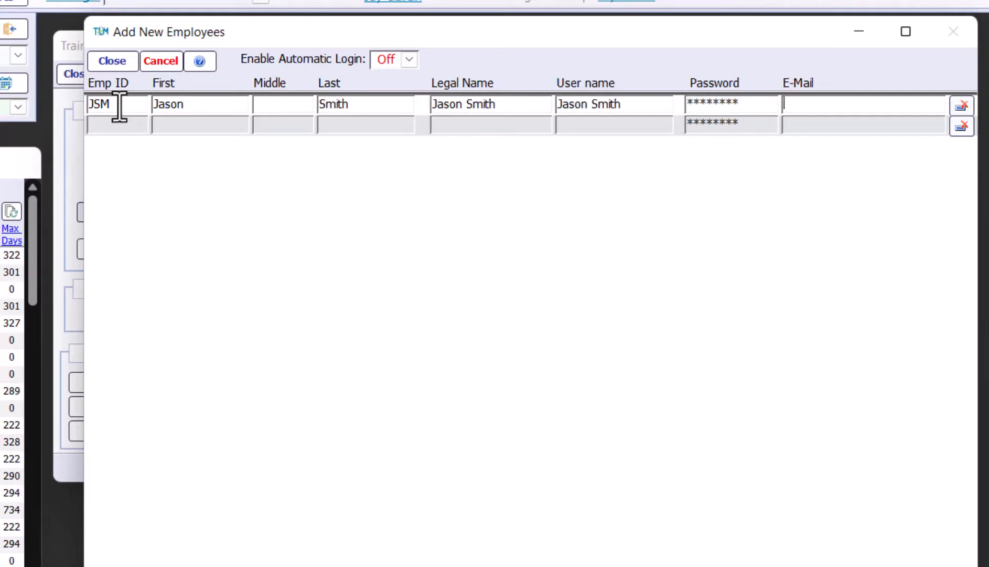
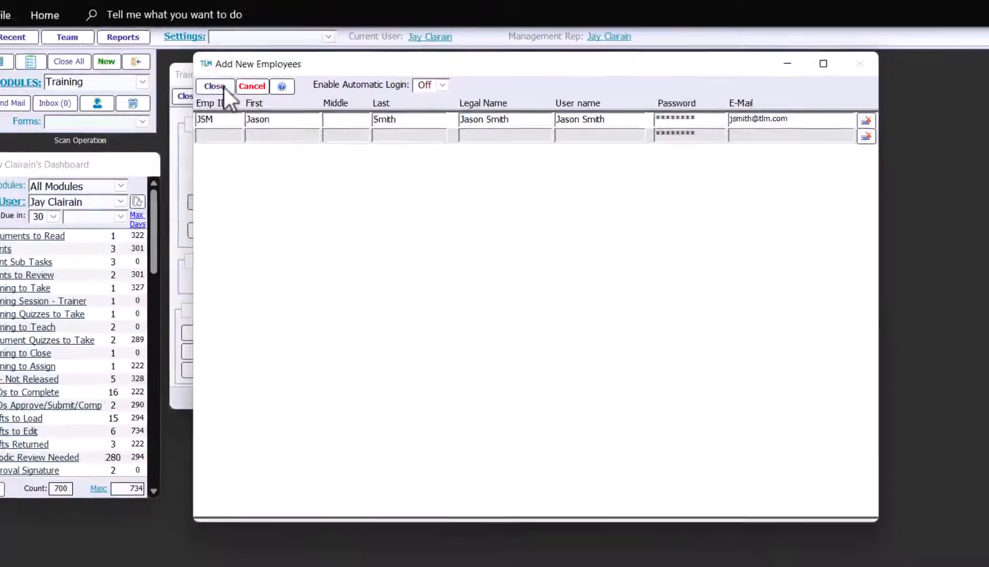
left_click(124, 62)
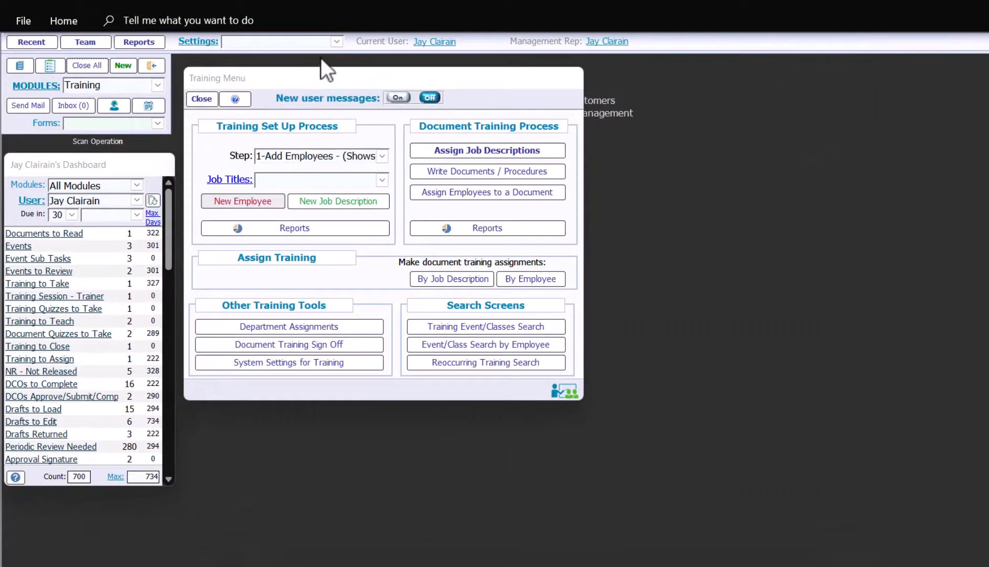
left_click(338, 45)
Switch Settings to Employee and open the new employee's Employee Information record from Employee Search
left_click(328, 52)
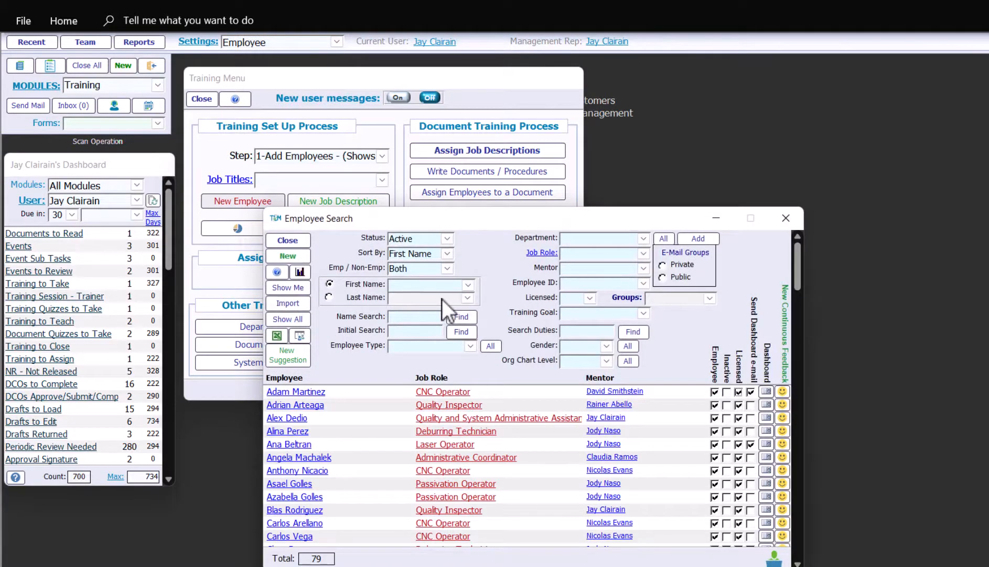
scroll(456, 451, "down", 10)
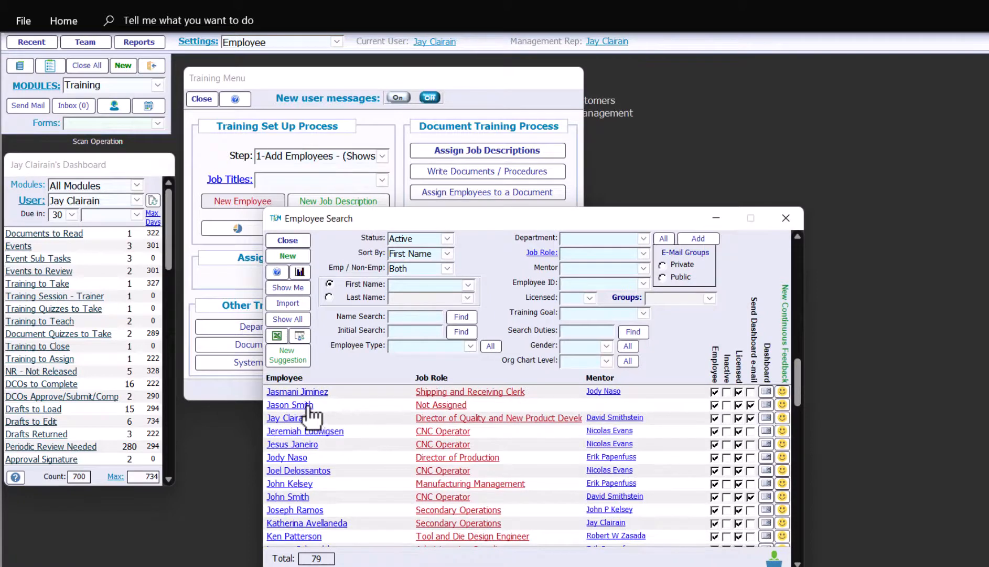
left_click(309, 404)
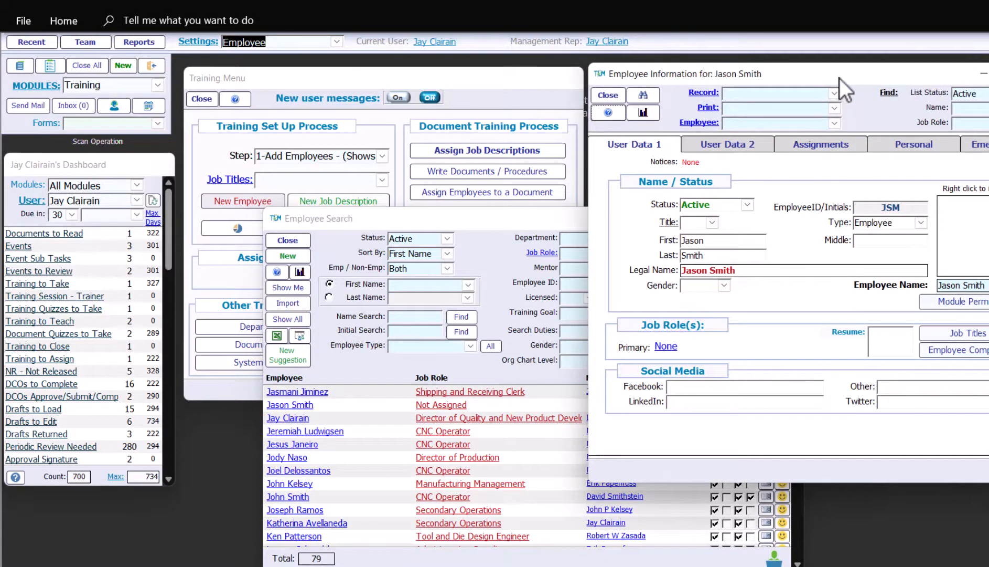
left_click_drag(840, 78, 669, 85)
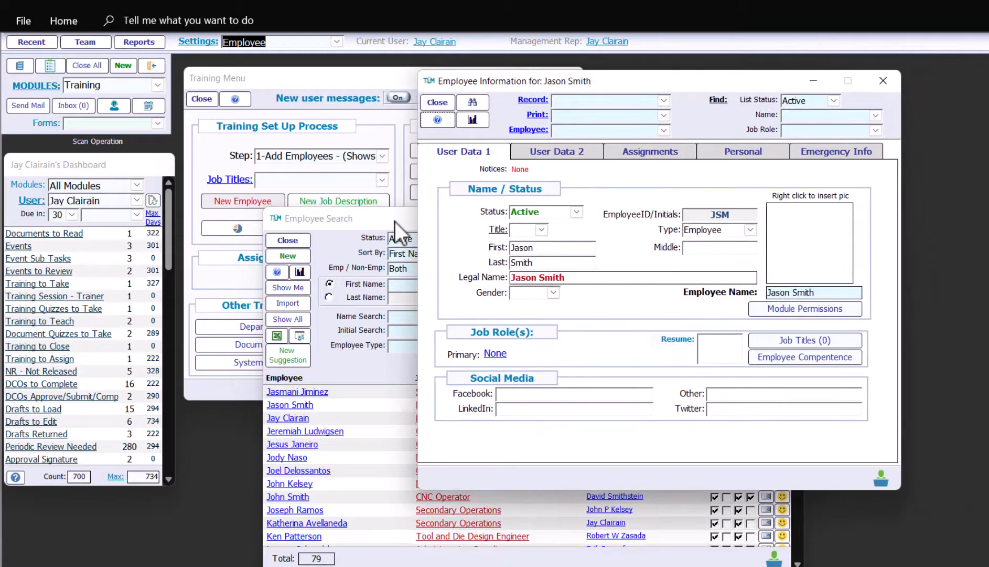
left_click_drag(395, 221, 295, 181)
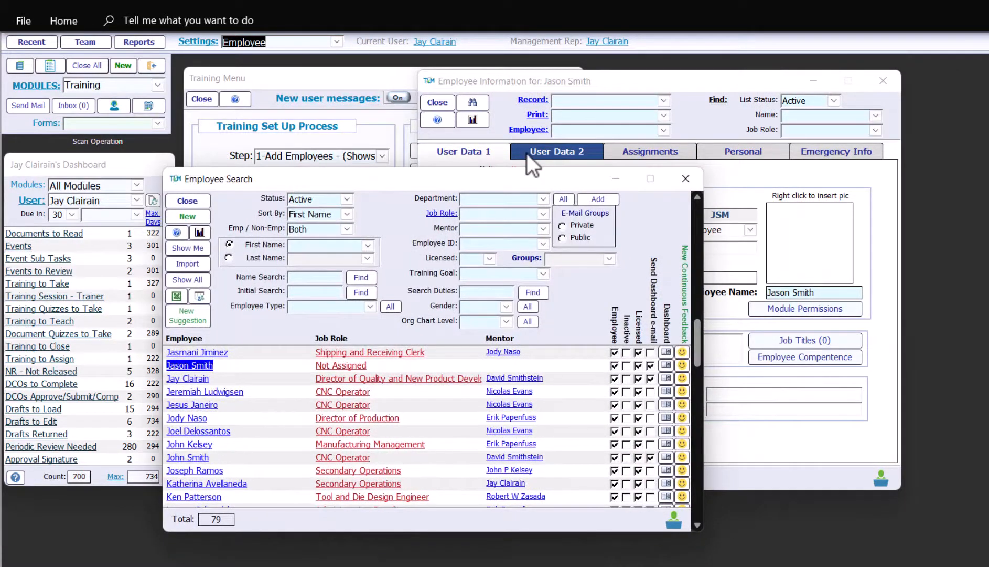
Add CNC Operator as the new employee's job title
left_click(807, 340)
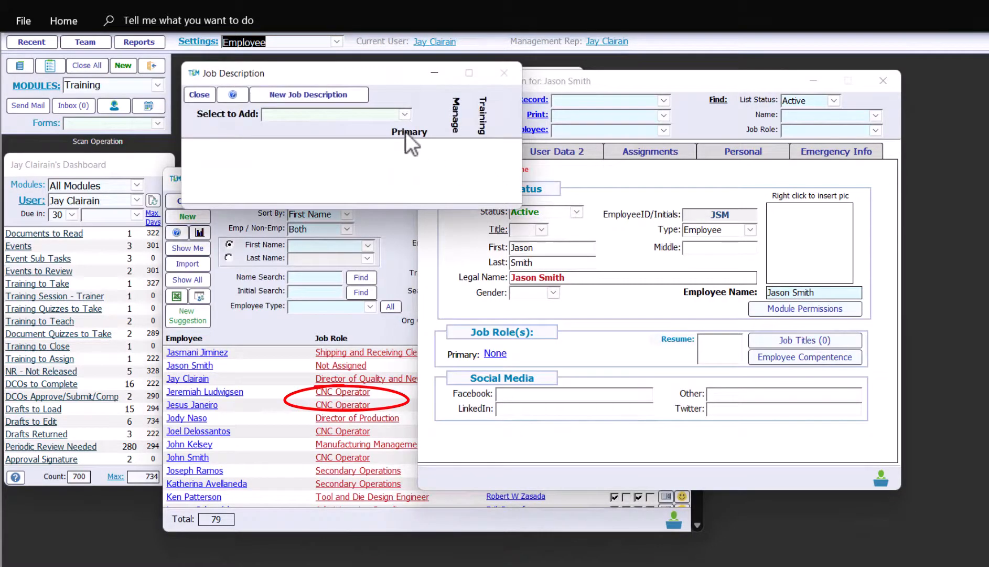
left_click(405, 114)
left_click(302, 176)
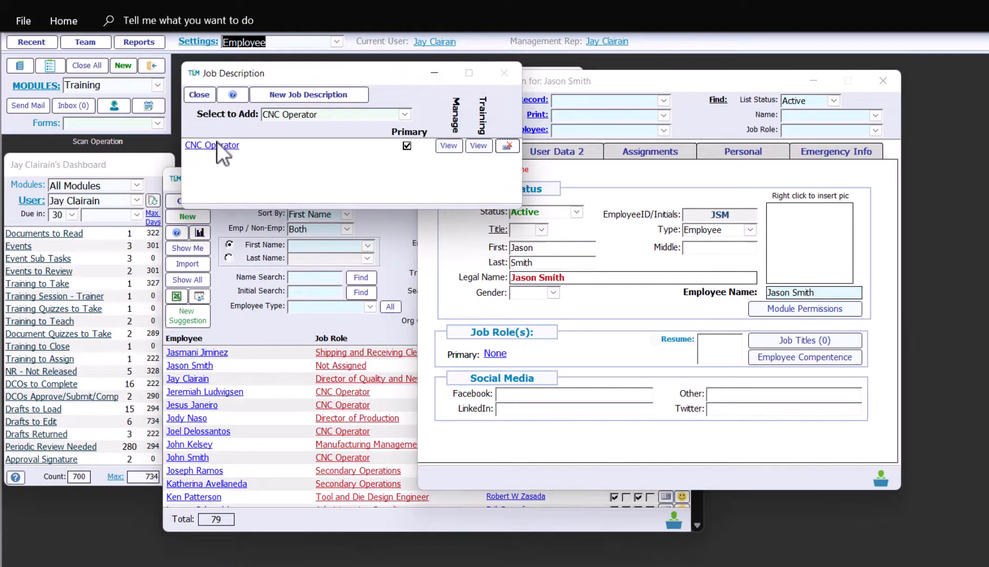
Set job frequency 12 on CNC Operator's three training requirements and apply it as primary role
left_click(449, 146)
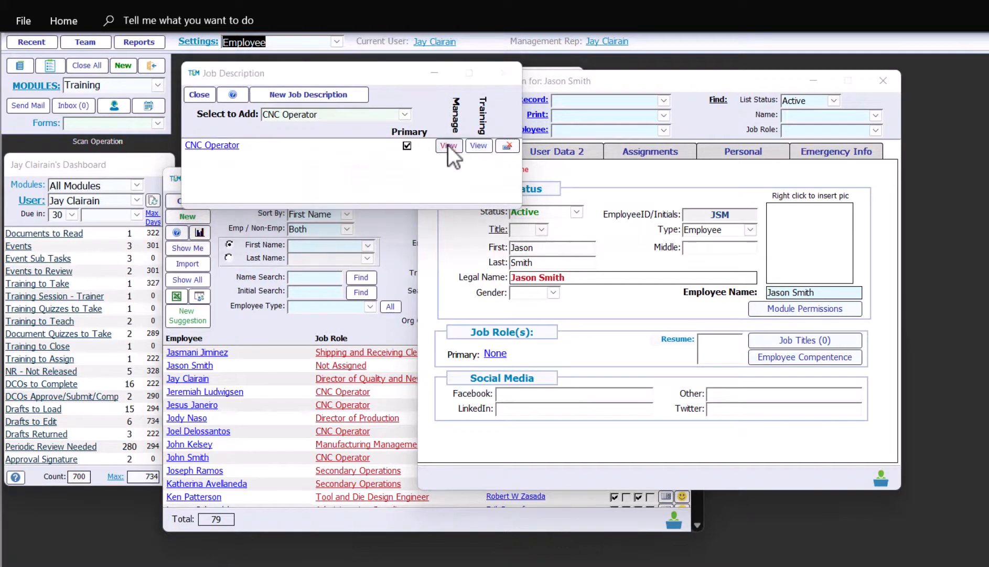
left_click(598, 221)
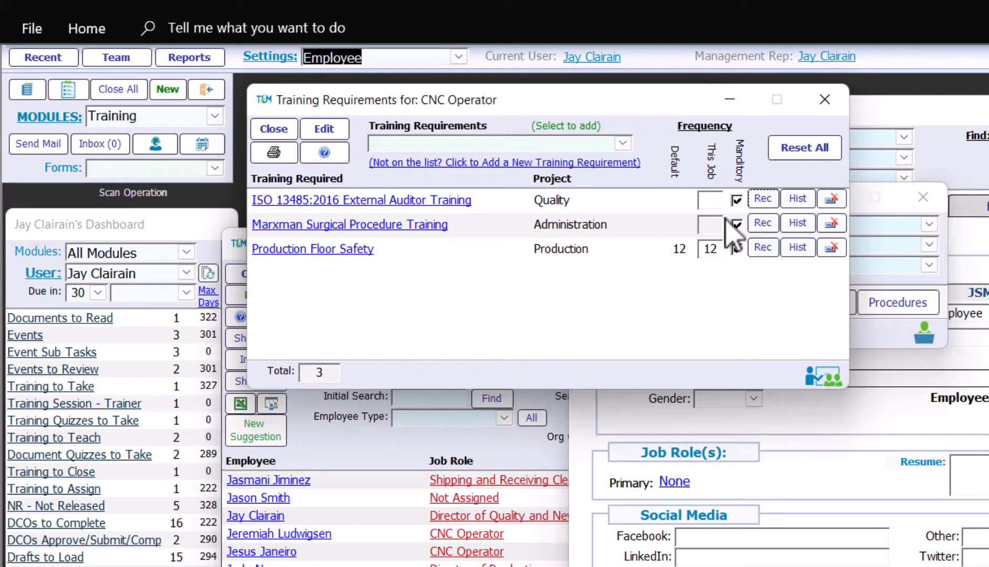
left_click(711, 199)
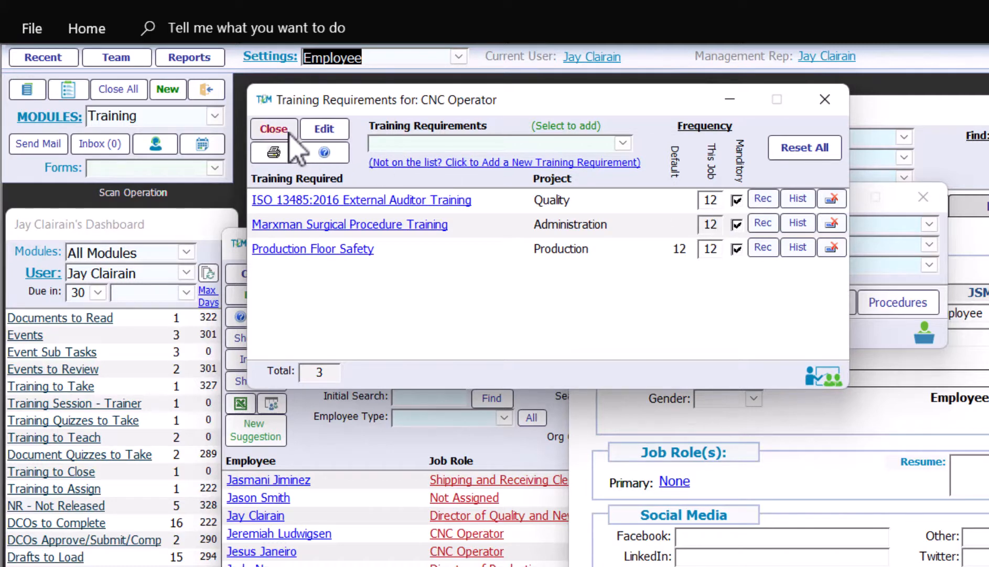
left_click(736, 225)
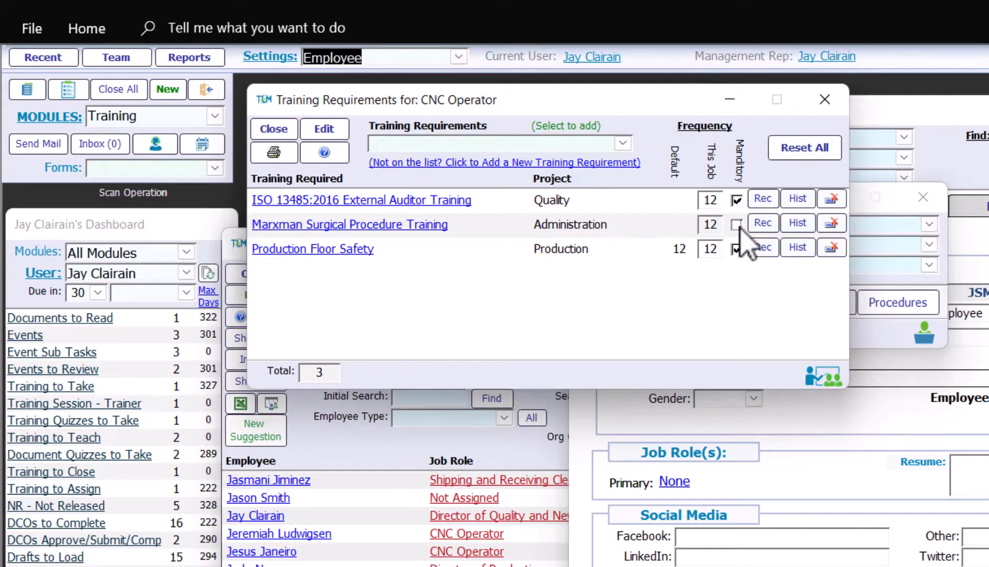
left_click(736, 225)
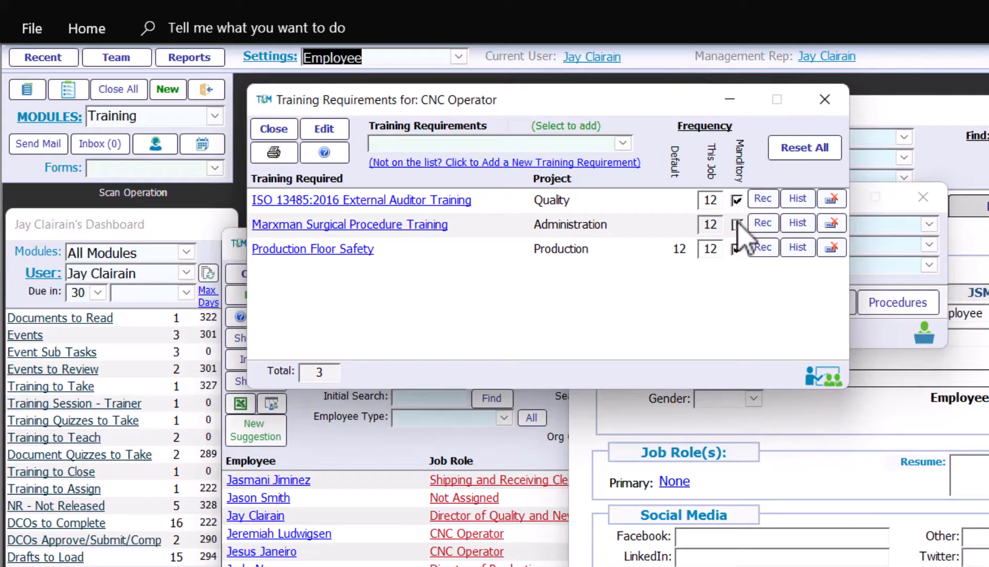
left_click(273, 129)
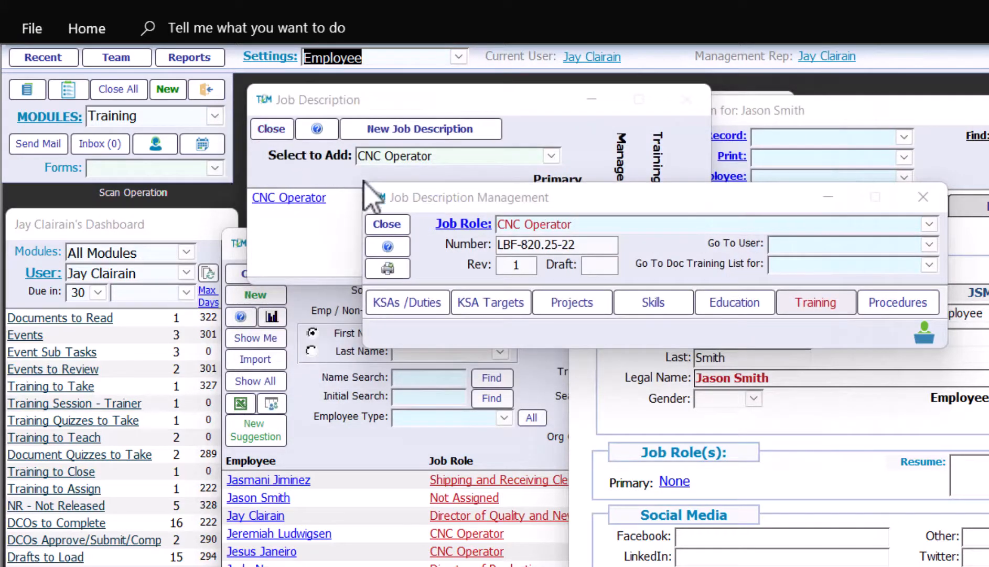
left_click(389, 224)
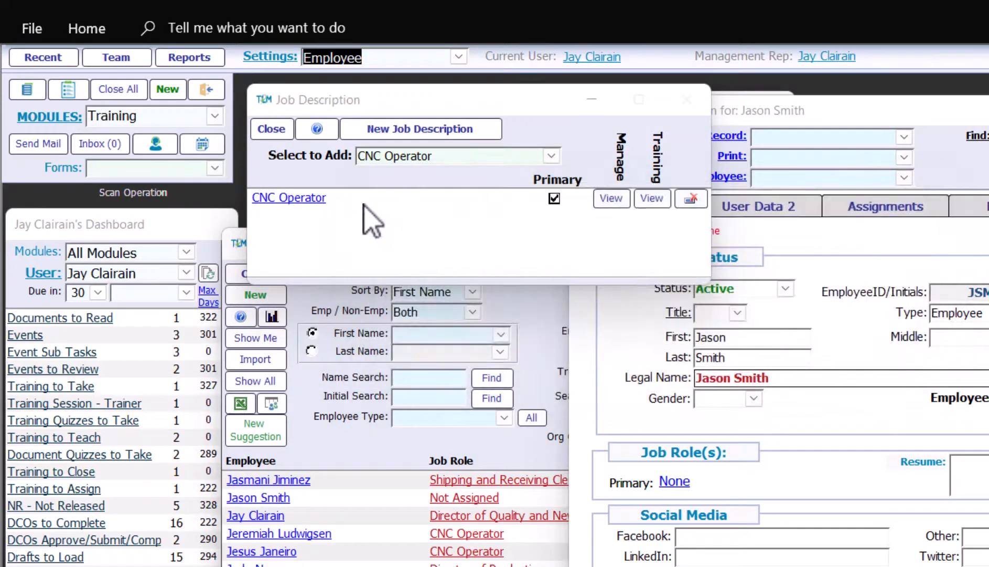
left_click(278, 128)
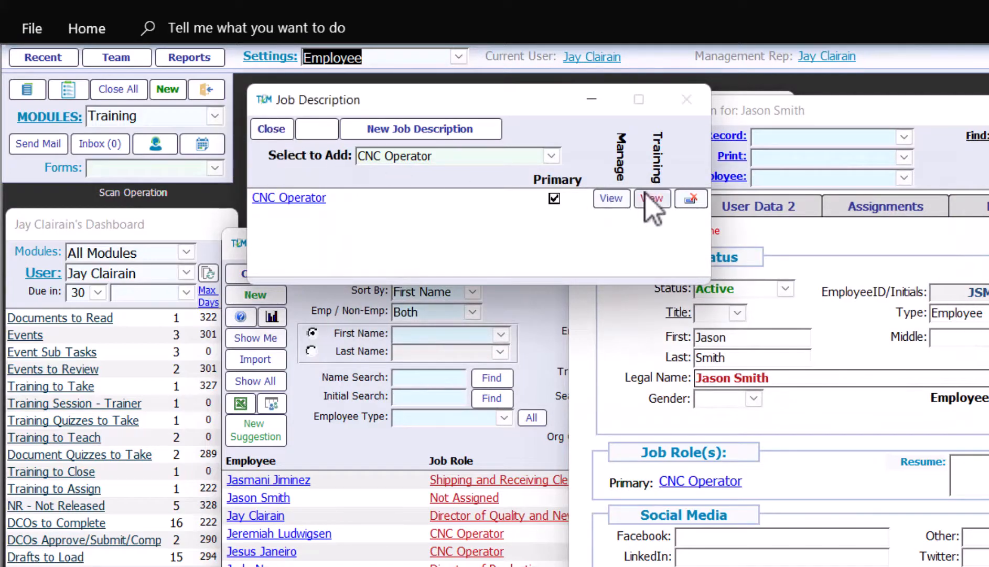
left_click(840, 209)
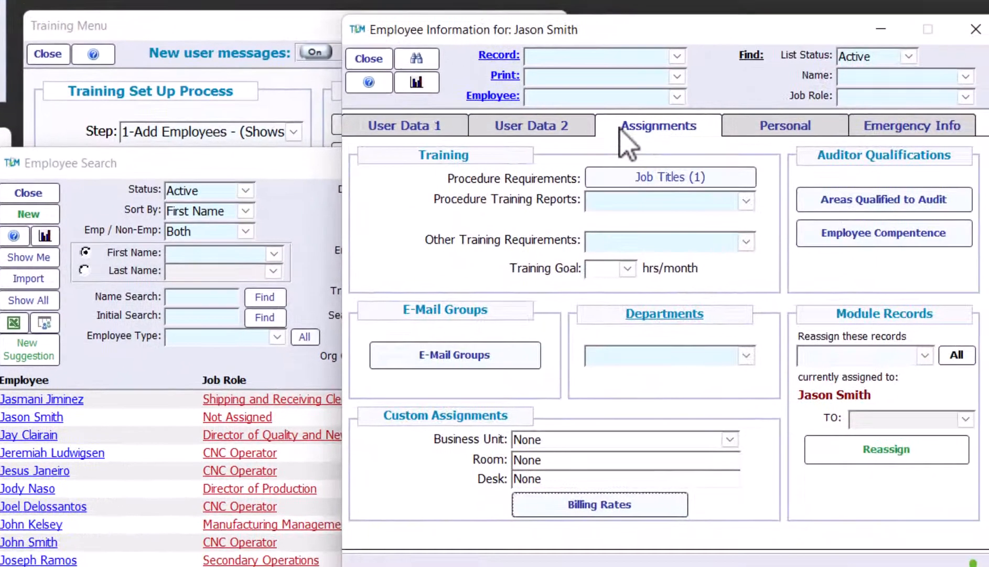
List the employee's required trainings and choose Schedule Employee Training from Options
left_click(846, 275)
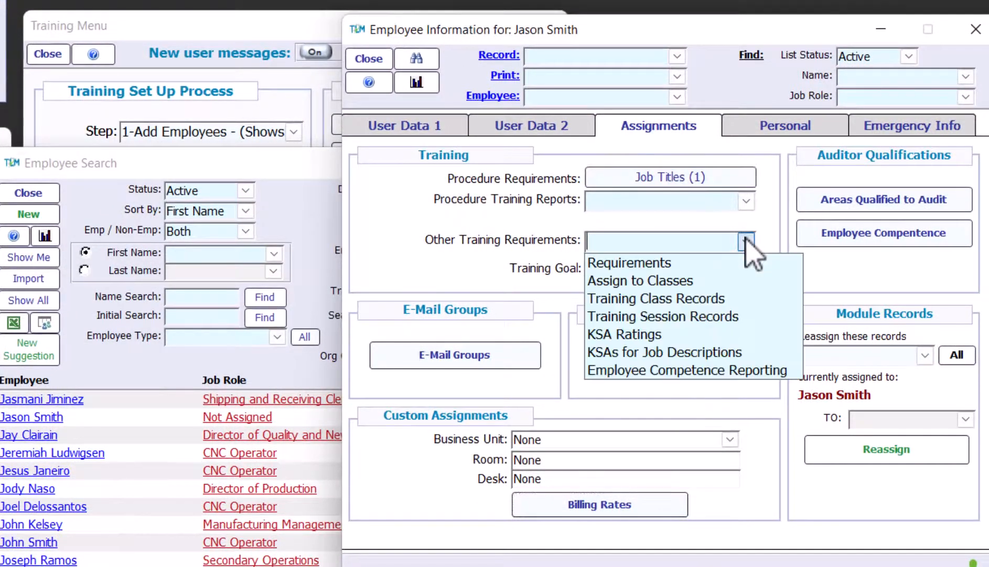
left_click(732, 263)
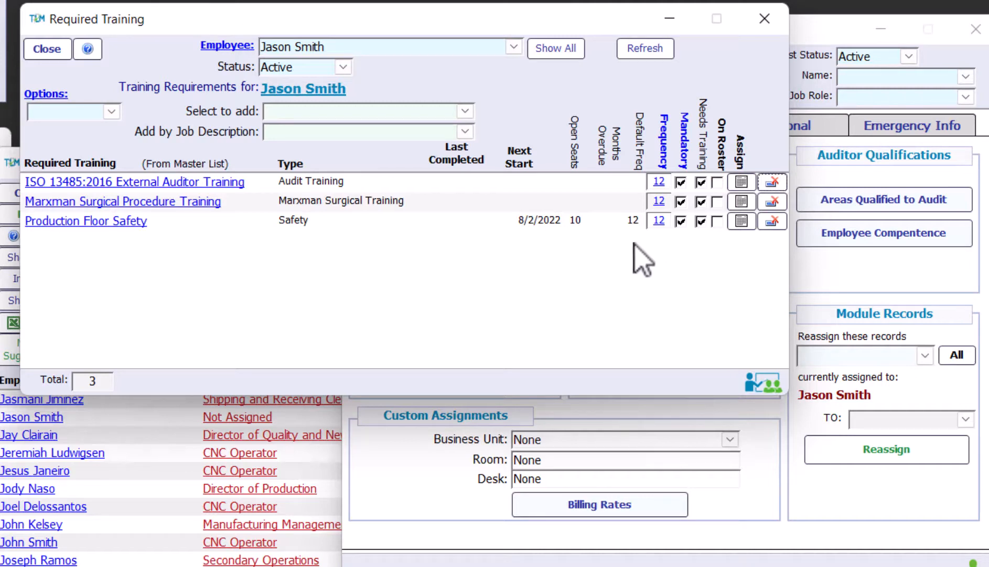
left_click(111, 112)
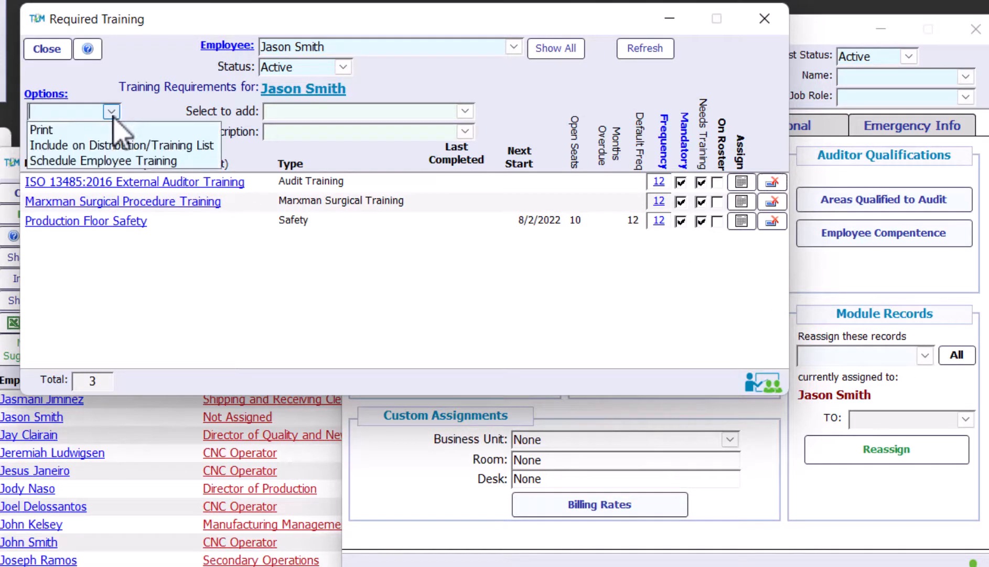
left_click(139, 163)
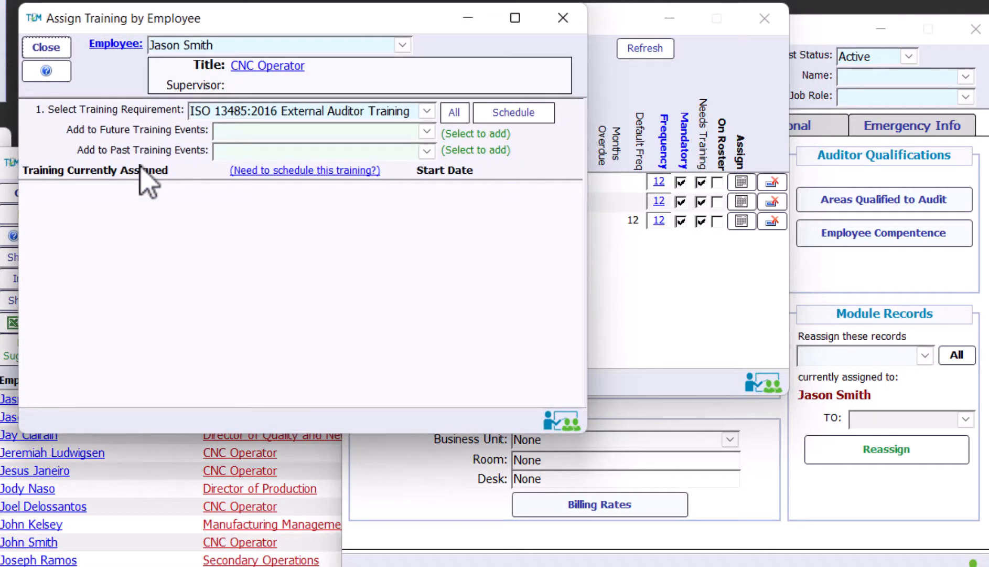
Check upcoming and past events, then schedule ISO 13485:2016 External Auditor Training
left_click(427, 131)
left_click(426, 151)
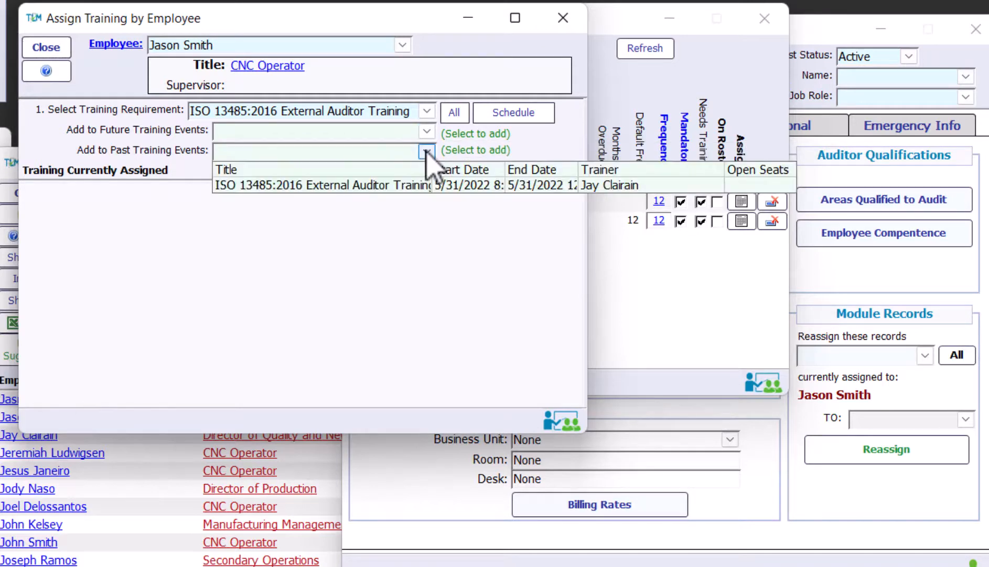
left_click(426, 152)
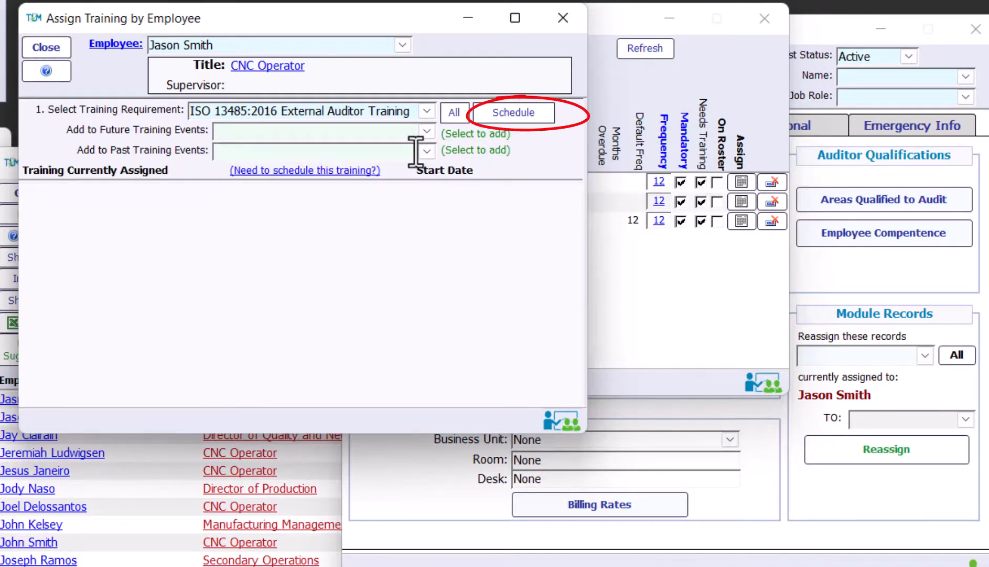
left_click(502, 113)
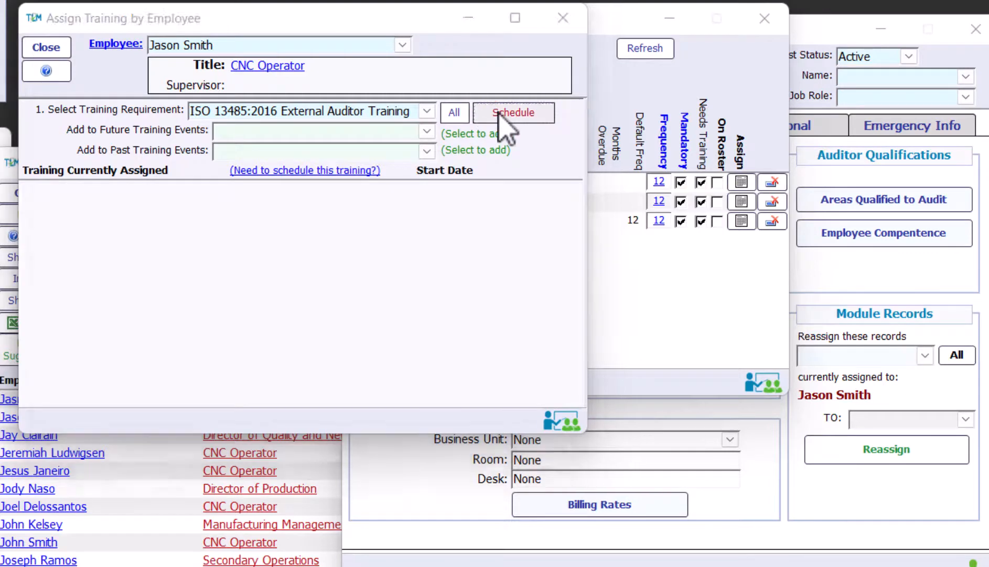
left_click(45, 47)
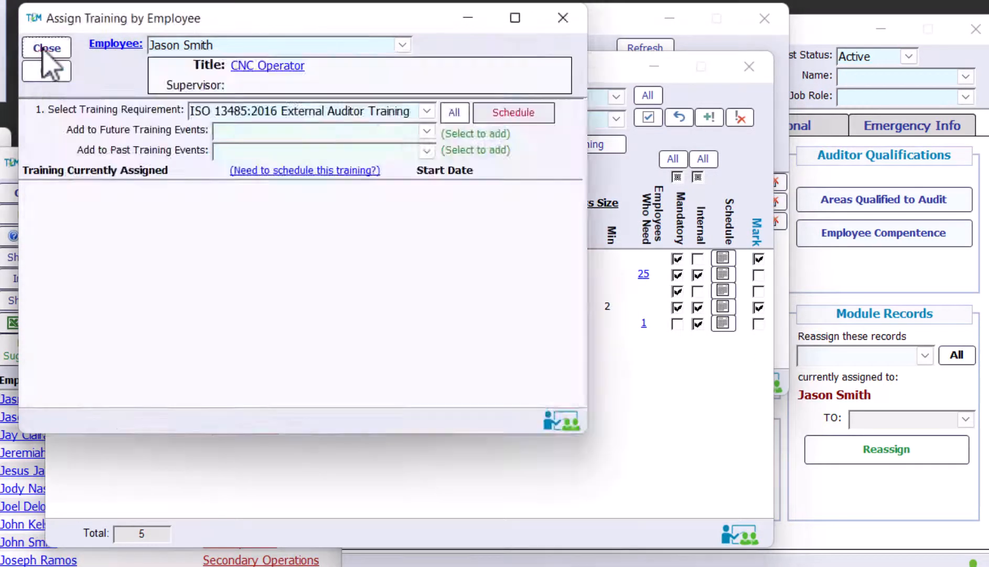
Show only assigned trainings and mark ISO 13485, Marxman Surgical and Production Floor Safety
left_click(45, 47)
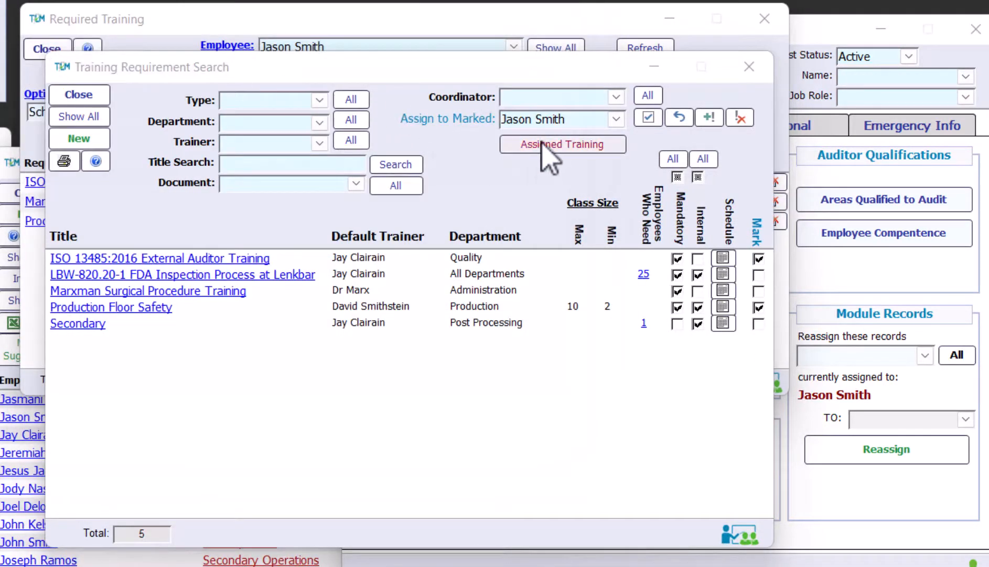
left_click(541, 144)
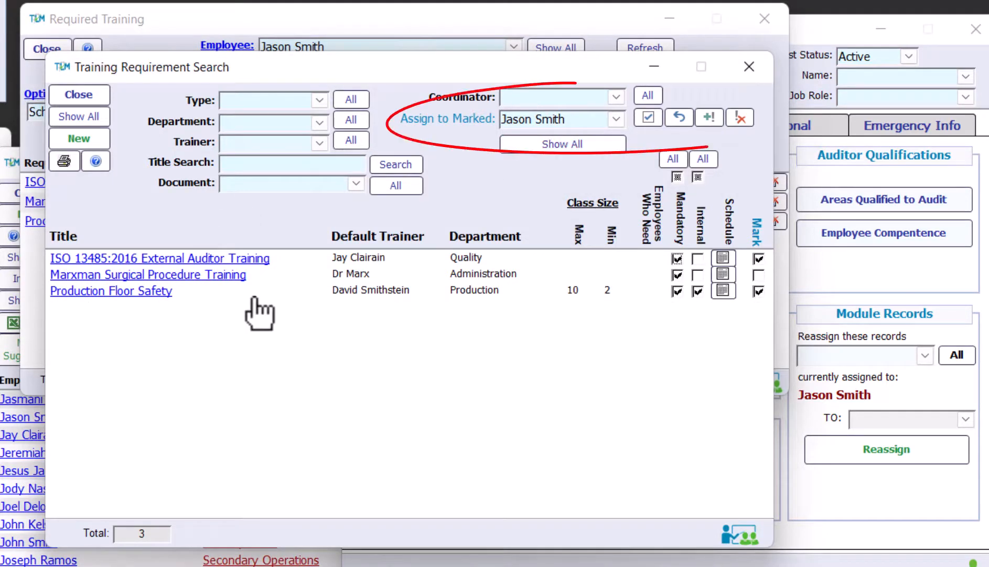
left_click(649, 118)
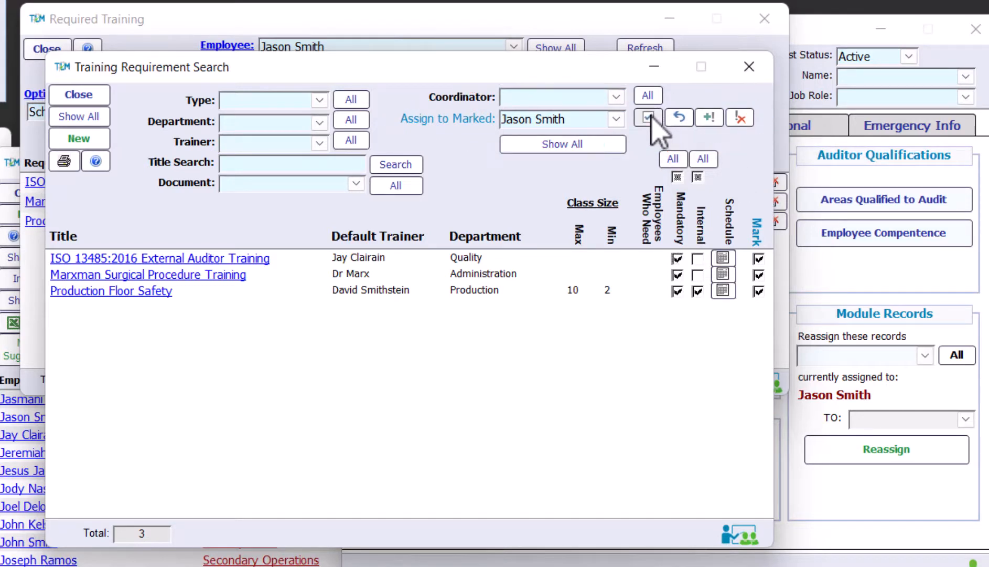
left_click(759, 290)
left_click(759, 274)
left_click(760, 258)
left_click(759, 258)
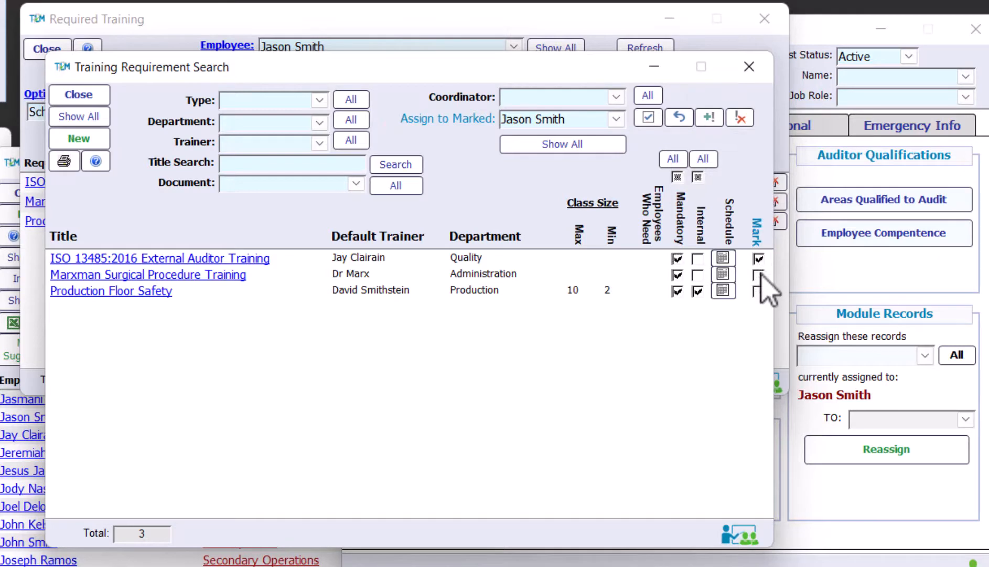
left_click(759, 275)
left_click(759, 291)
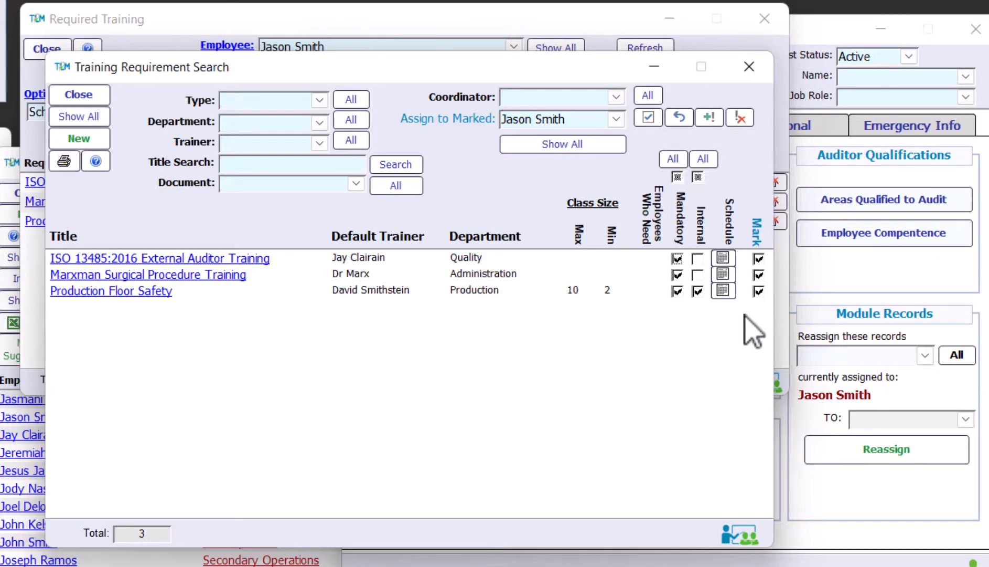
left_click(680, 115)
left_click(649, 117)
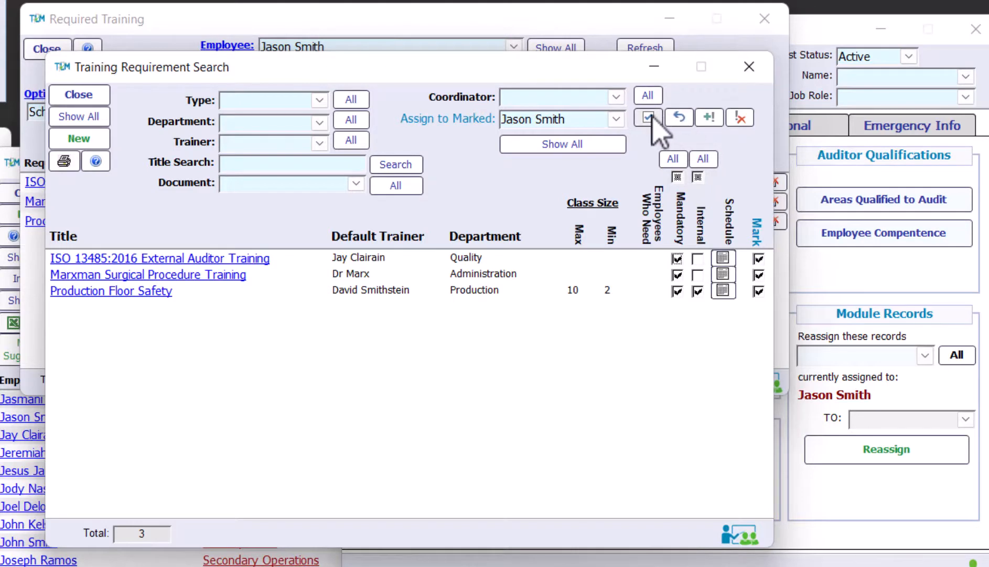
Enroll the employee in all three marked trainings' scheduled events and confirm
left_click(710, 118)
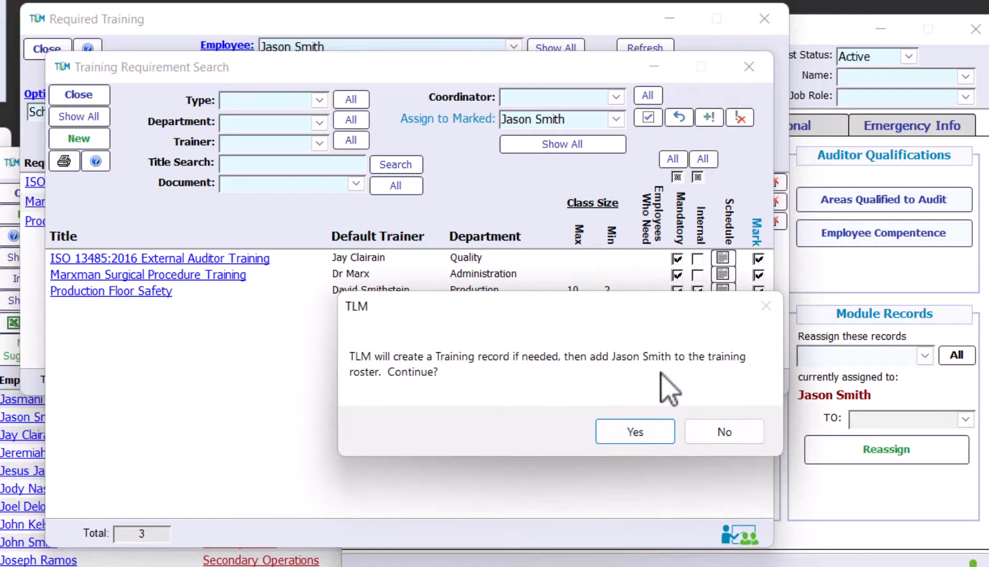
left_click(651, 432)
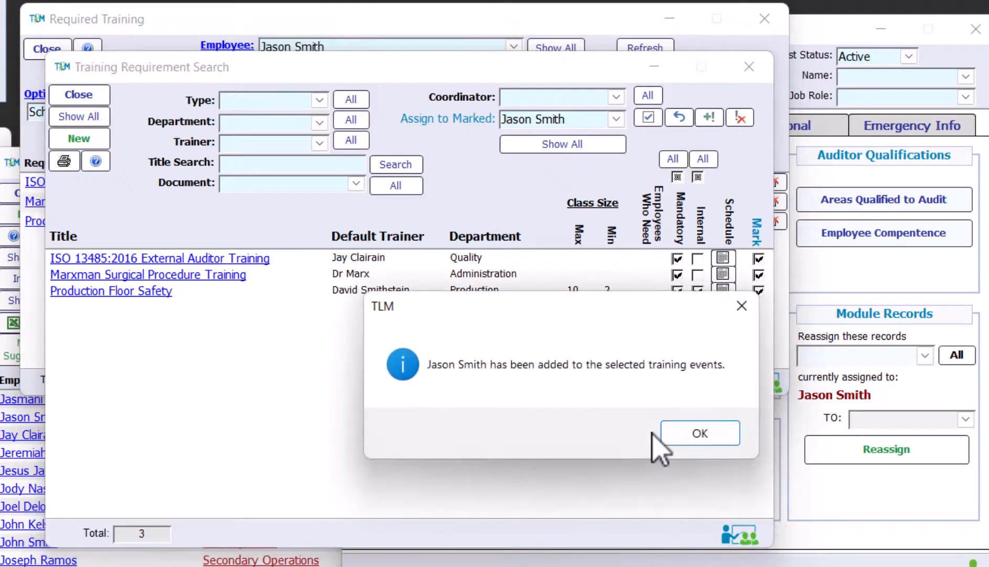
left_click(687, 440)
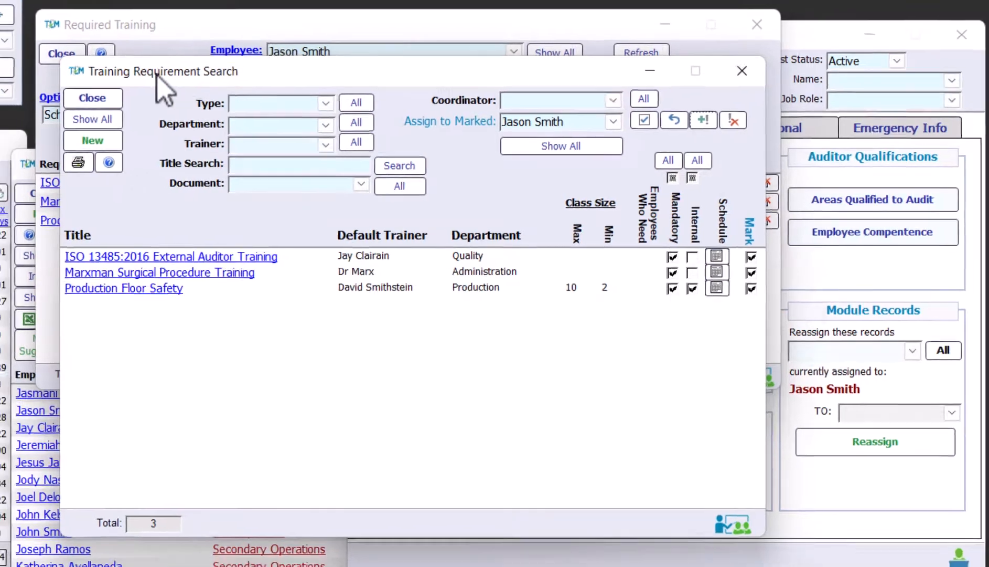
left_click_drag(145, 69, 664, 12)
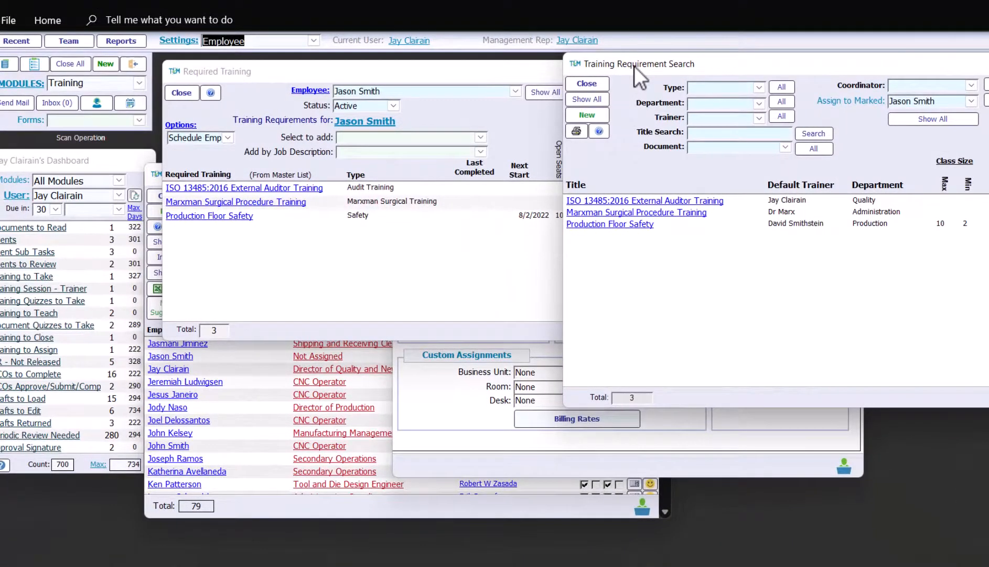
Close the Required Training, Employee Search and Employee Information windows and select step 8-Schedule Training
left_click(181, 93)
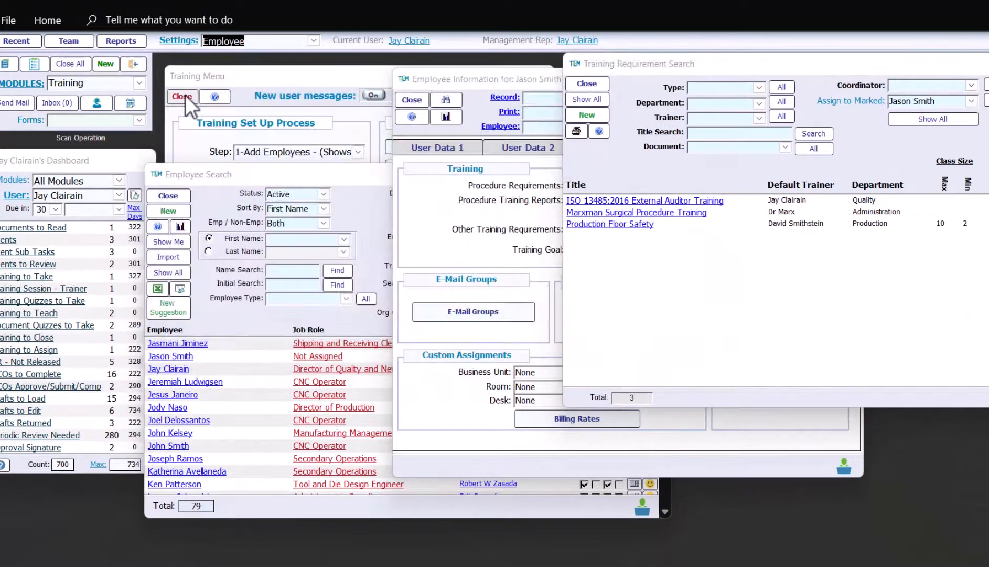
left_click(186, 193)
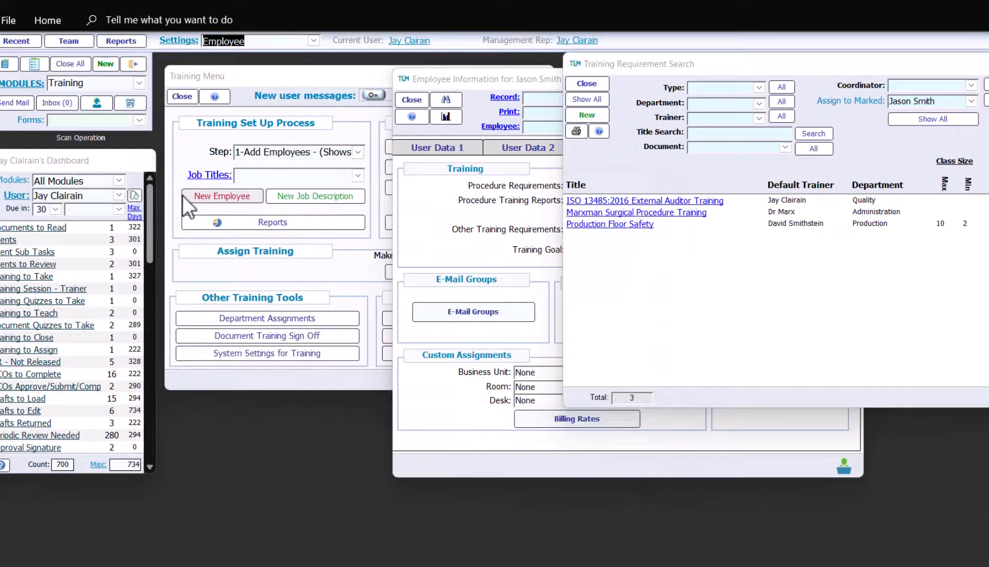
left_click(412, 99)
left_click(413, 99)
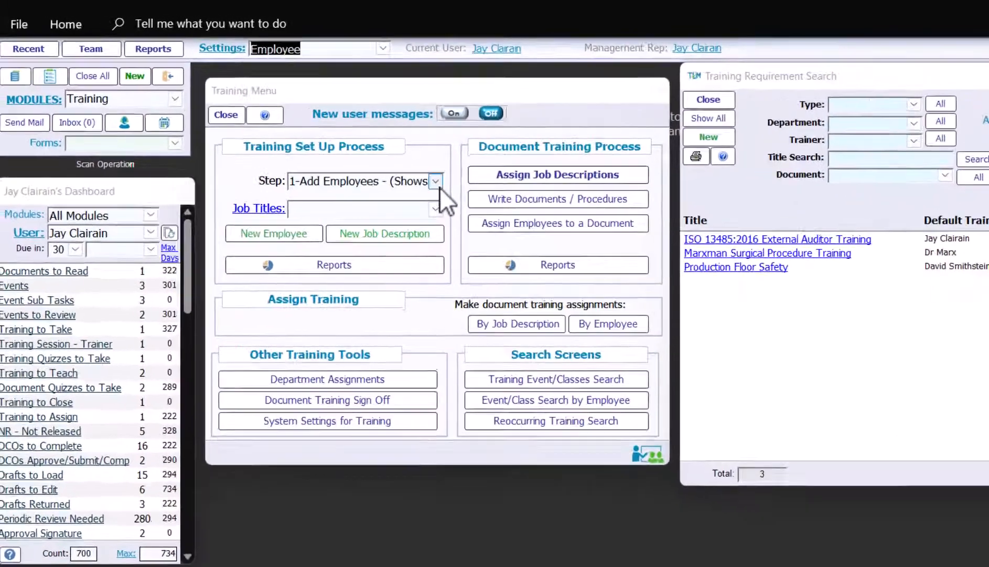
left_click(358, 151)
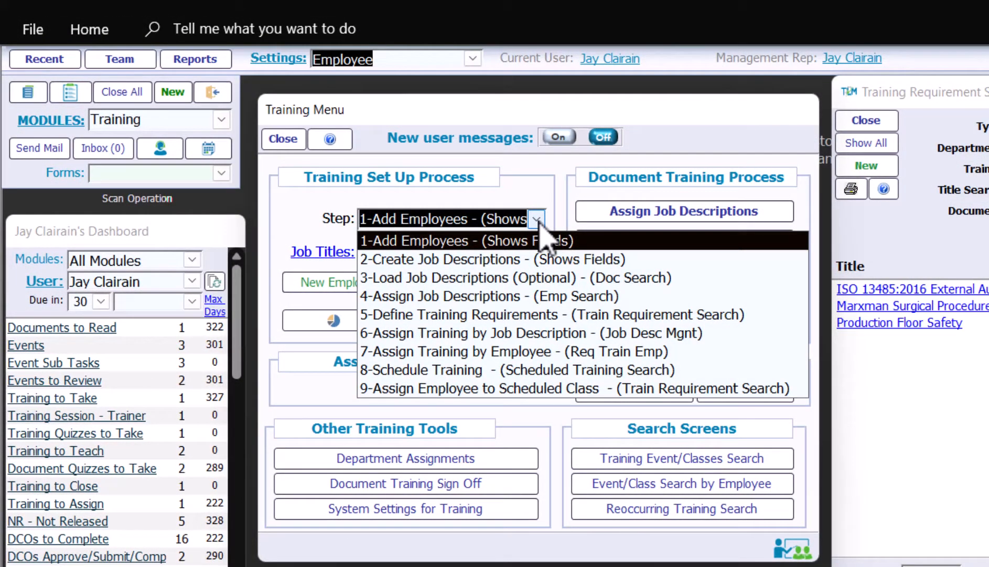
left_click(505, 370)
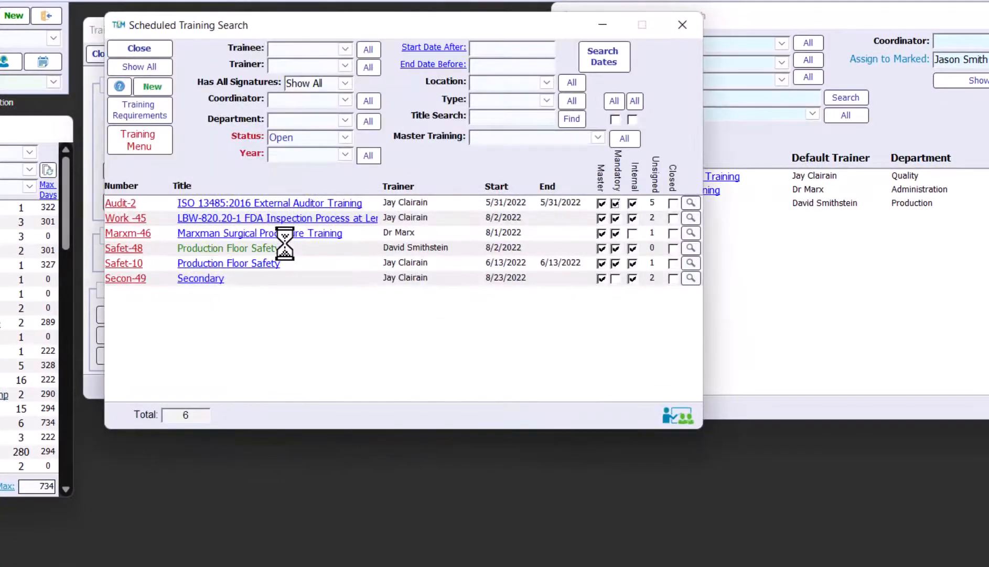
Browse the Trainee filter list and dismiss it without choosing anyone
left_click(345, 49)
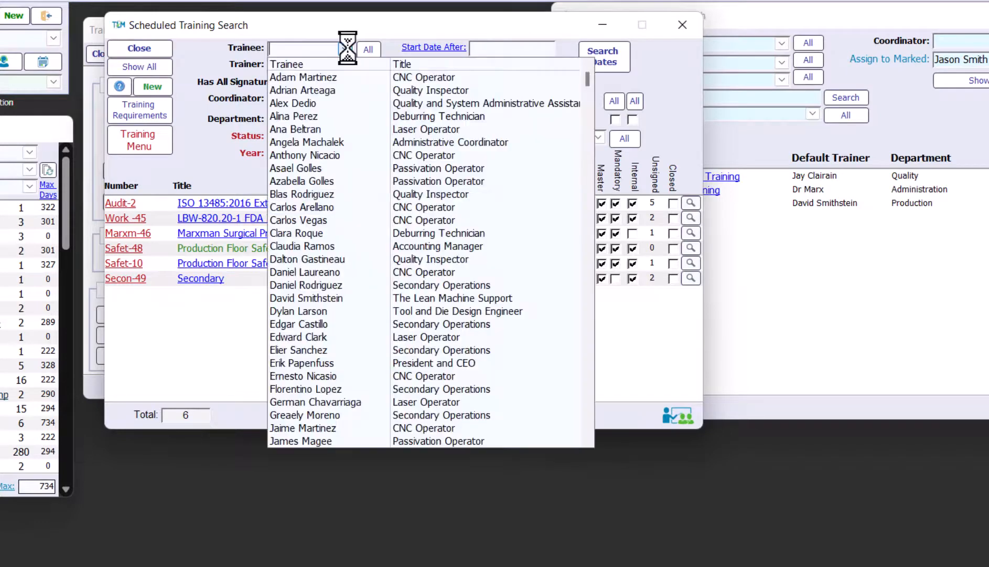
scroll(299, 328, "down", 2)
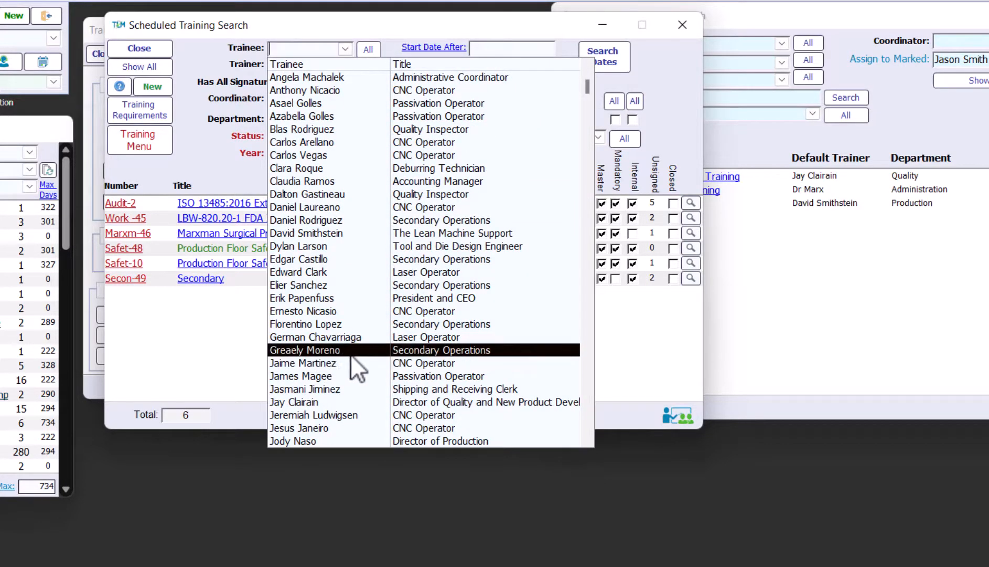
scroll(355, 356, "down", 1)
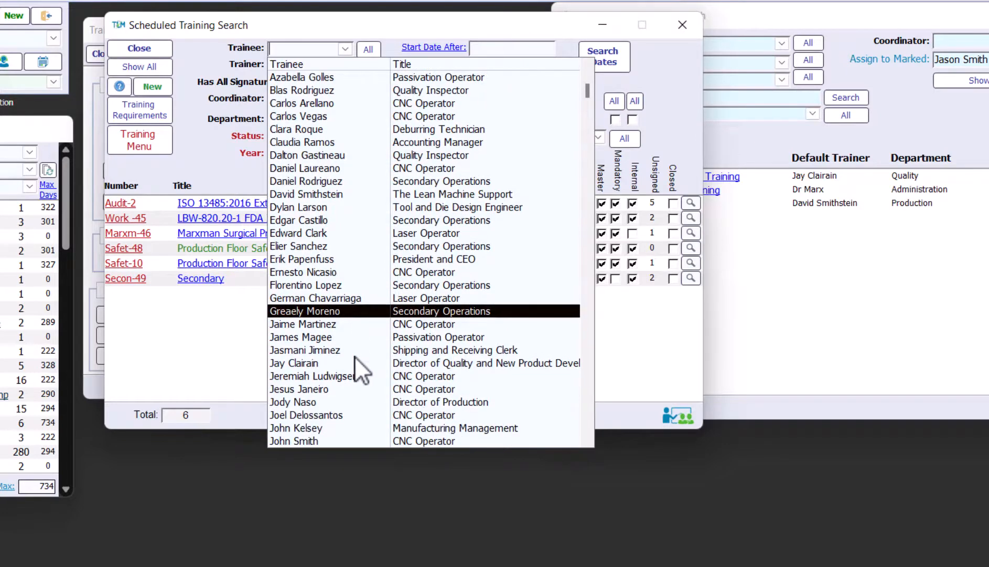
scroll(354, 356, "down", 2)
scroll(355, 356, "up", 2)
left_click(189, 324)
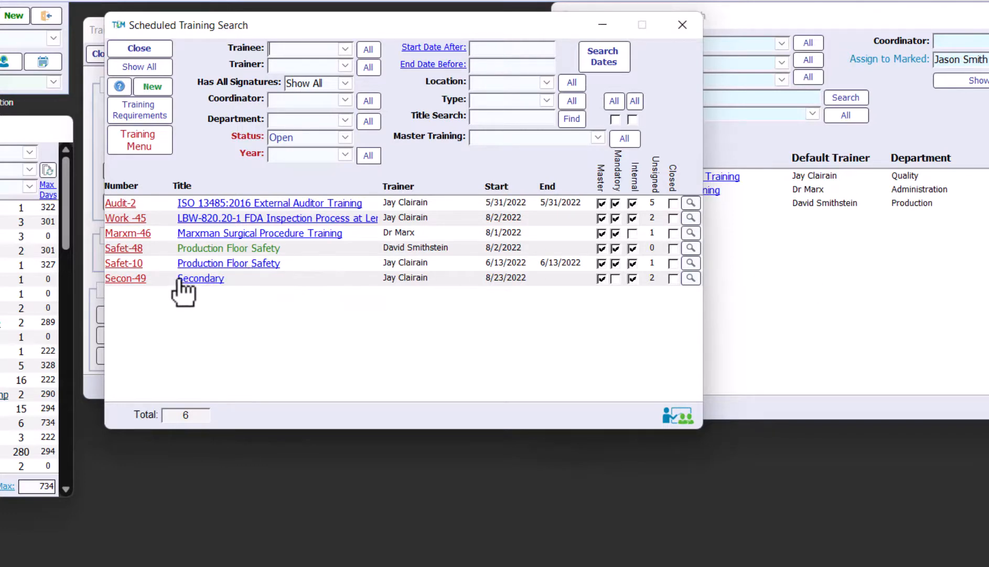
Check the new employee's sign-off record among Safet-10 Production Floor Safety participants, then close it
left_click(200, 265)
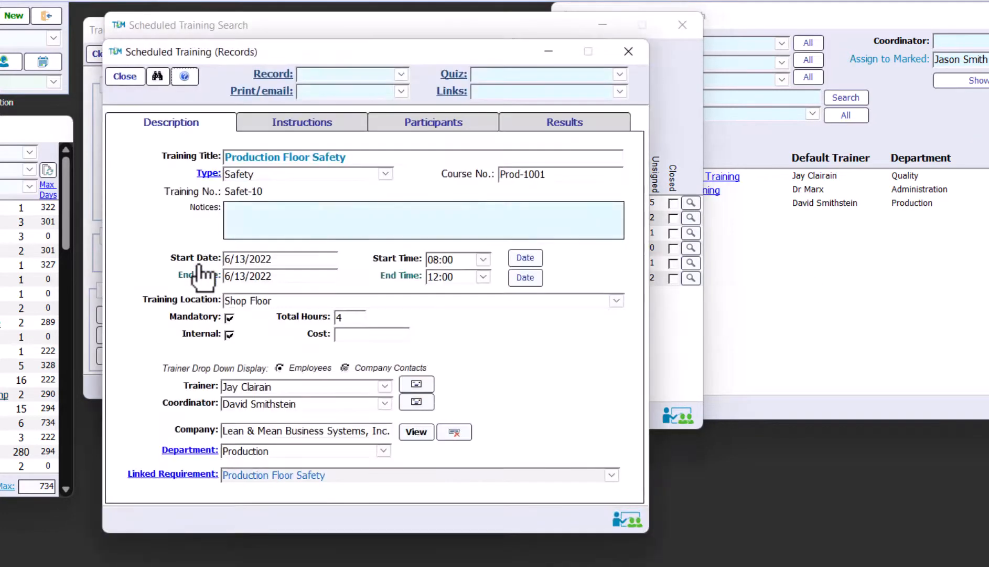
left_click(412, 126)
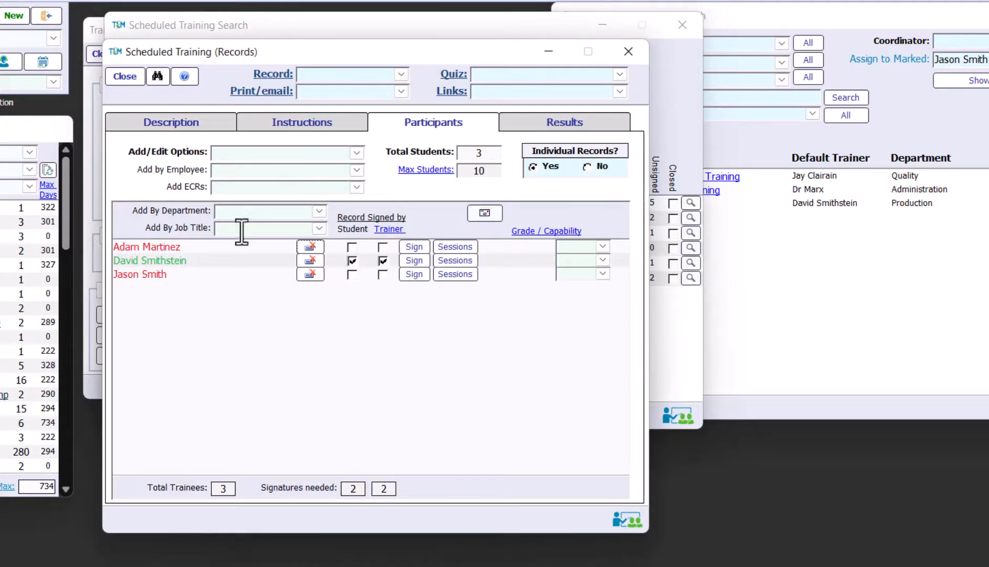
left_click(416, 274)
left_click(417, 274)
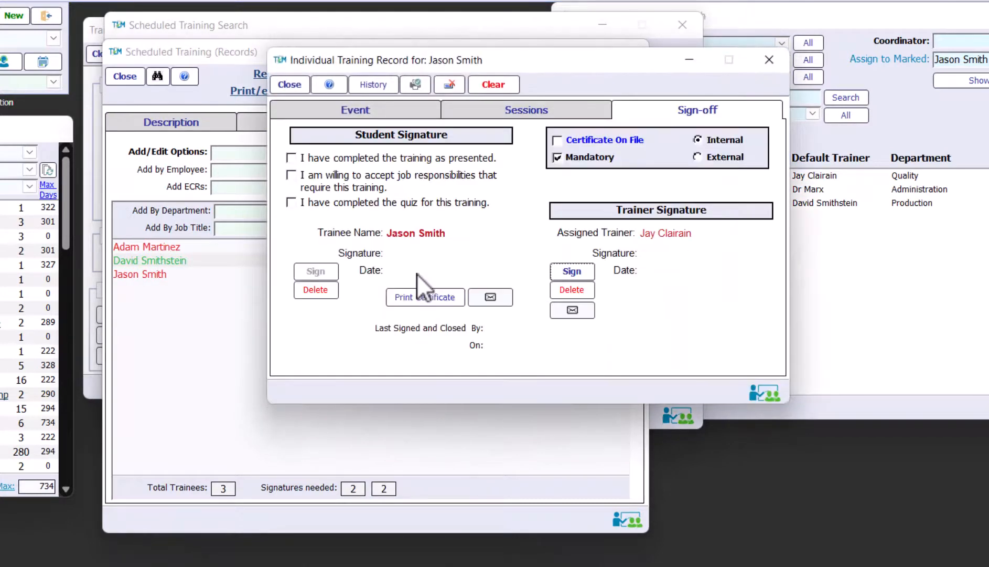
left_click(302, 84)
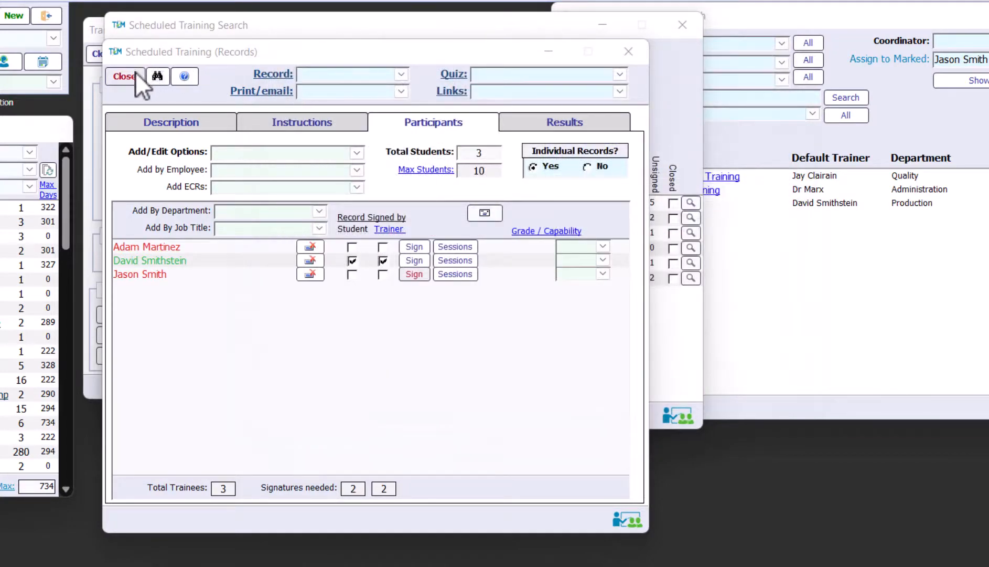
left_click(126, 76)
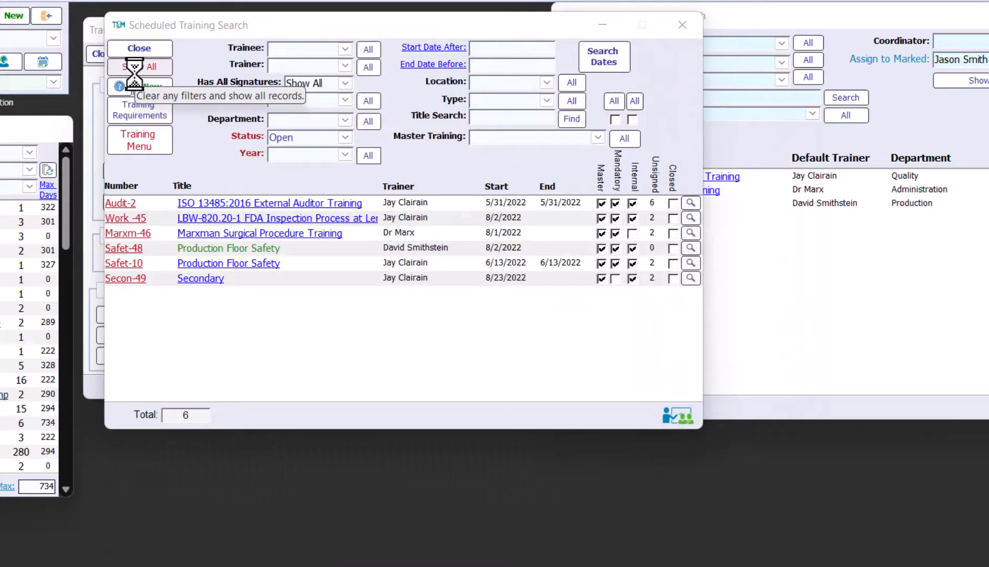
Filter the scheduled classes by the new employee as trainee
left_click(345, 49)
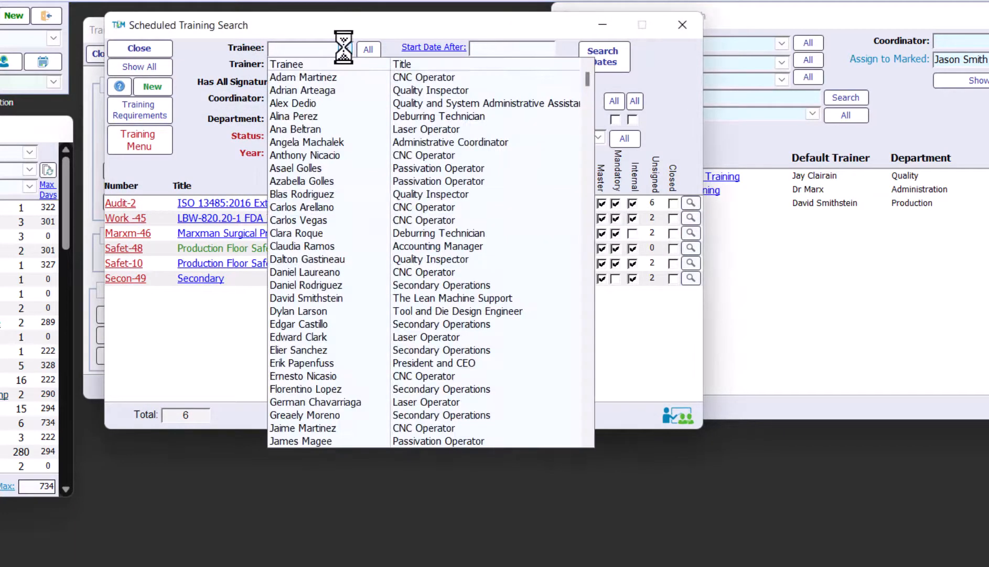
scroll(371, 162, "down", 2)
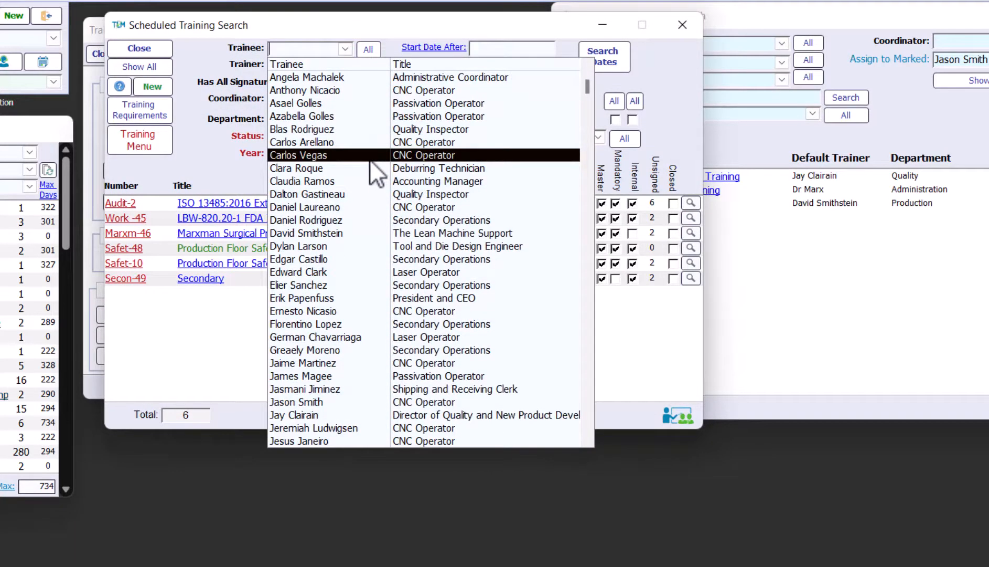
left_click(392, 400)
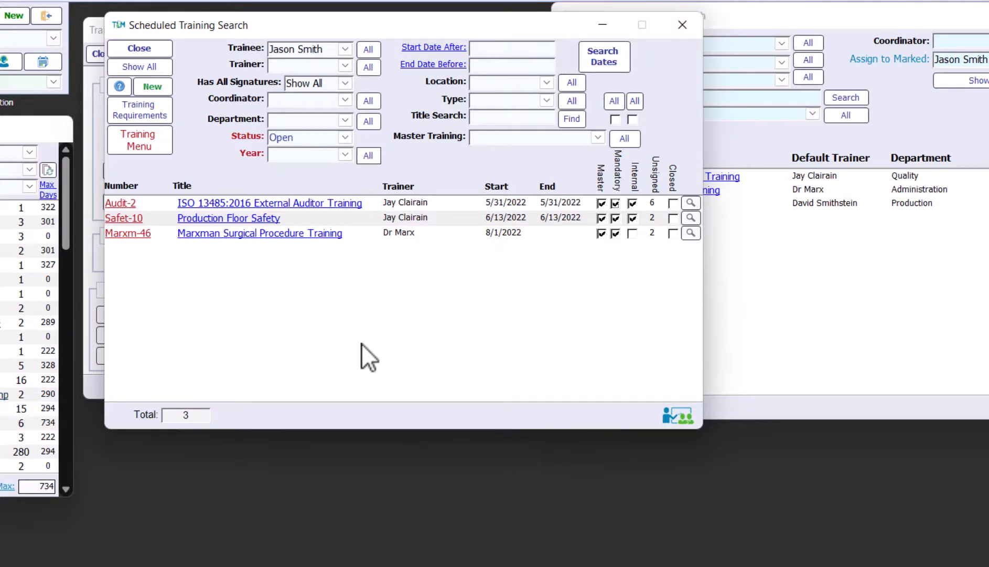
Review participants of Marxm-46 and Safet-10, then close the class record and Scheduled Training Search
left_click(245, 233)
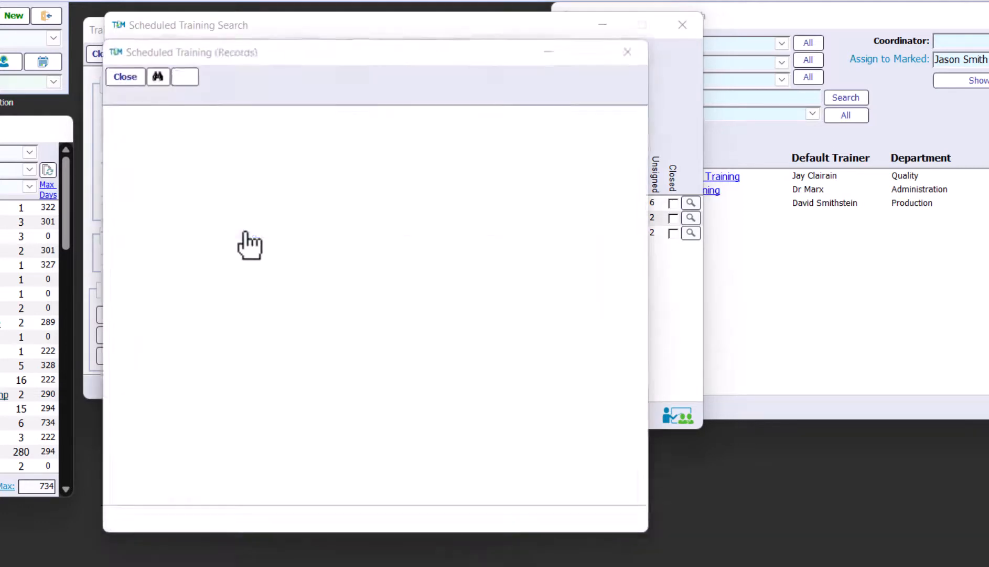
left_click(395, 122)
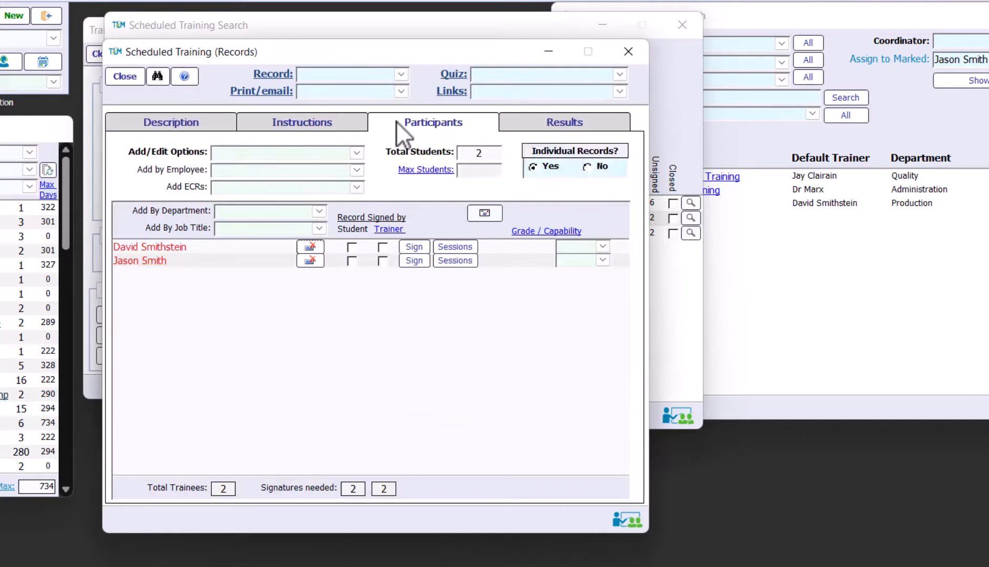
left_click_drag(301, 54, 405, 334)
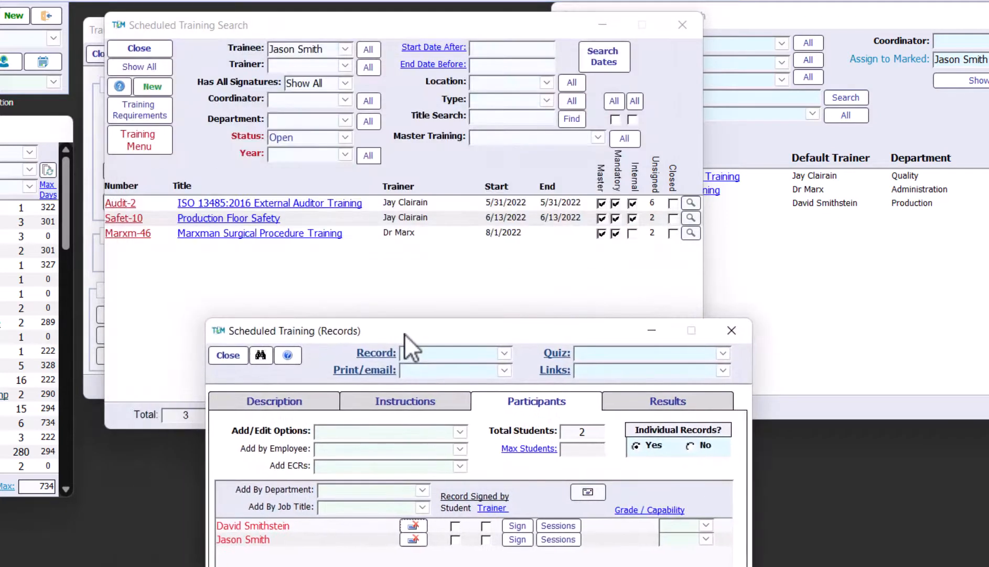
left_click(277, 218)
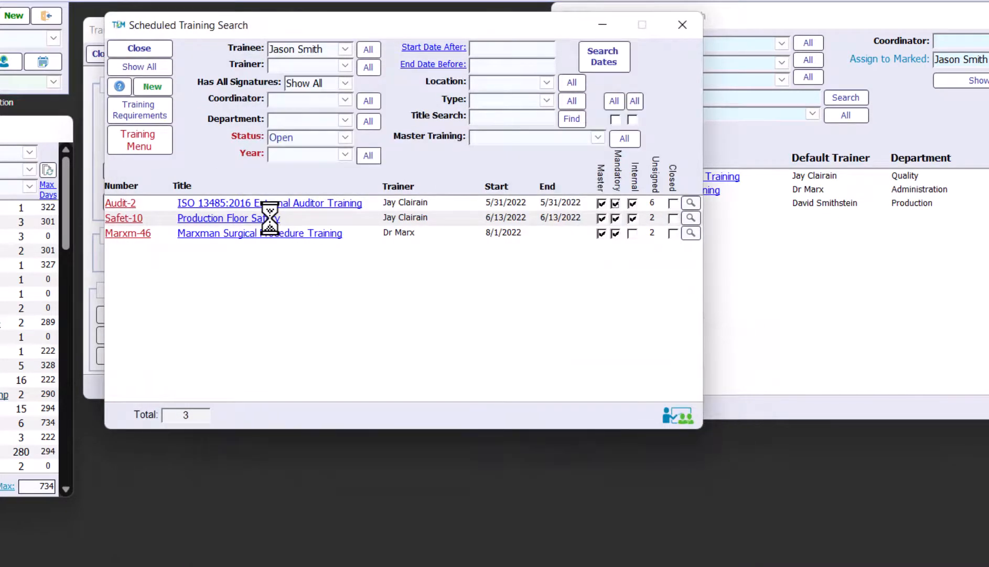
left_click(393, 124)
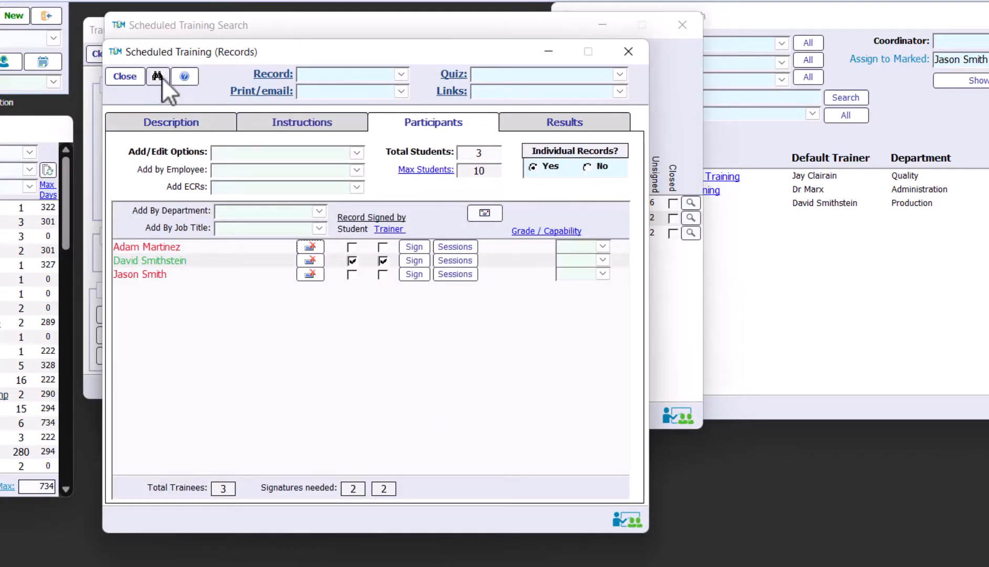
left_click(127, 76)
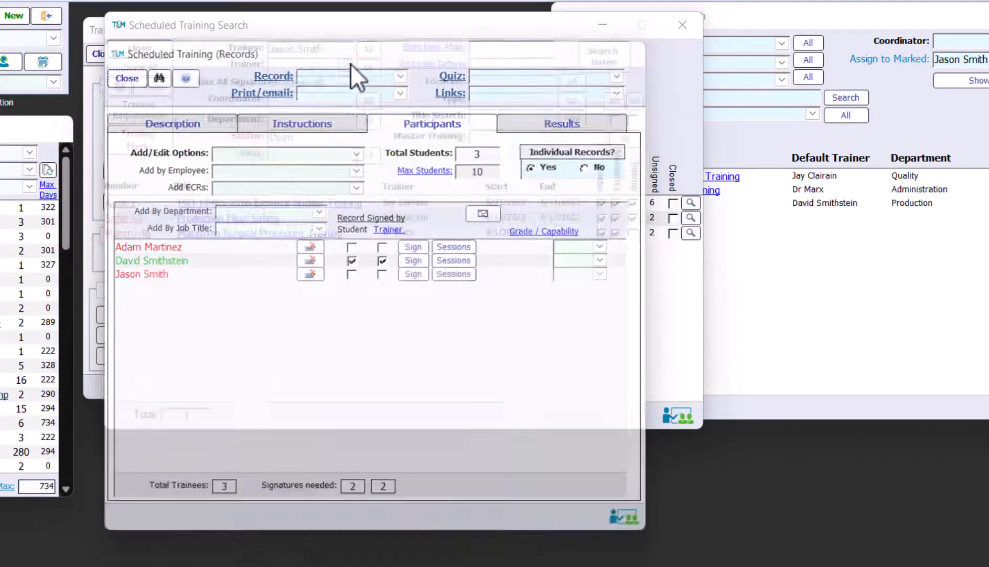
left_click(166, 52)
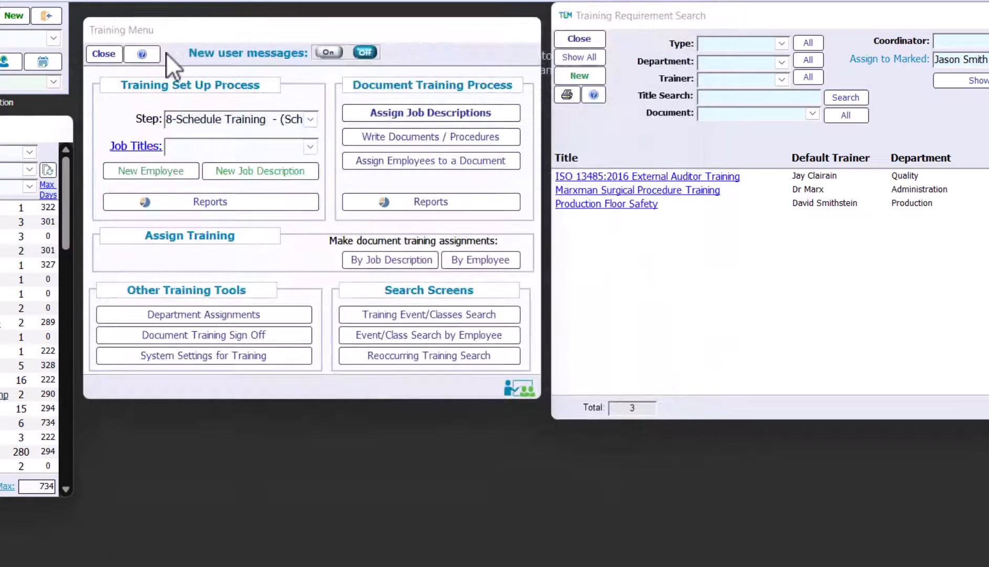
Close the Training Requirement Search and select step 2-Create Job Descriptions
left_click(579, 39)
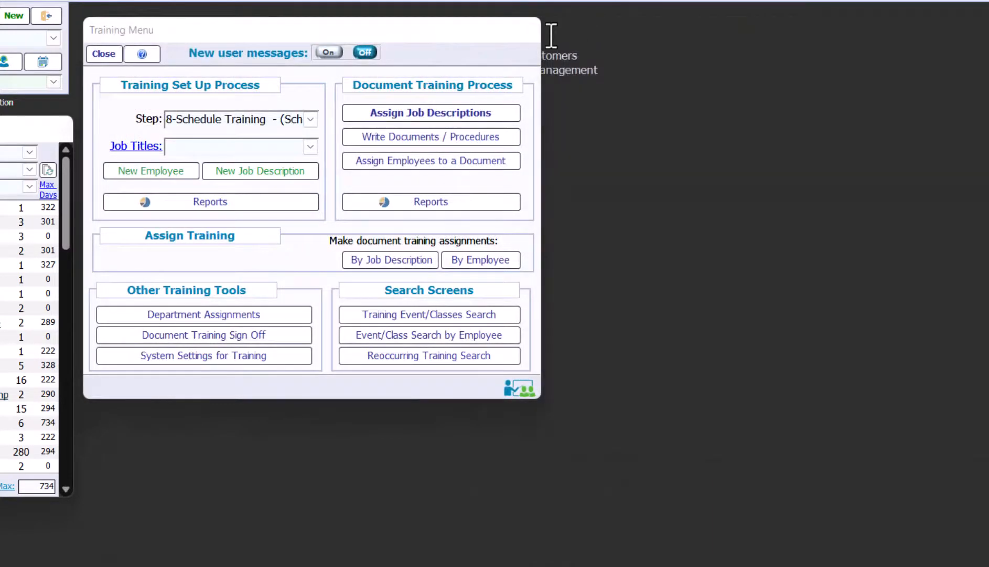
left_click(311, 119)
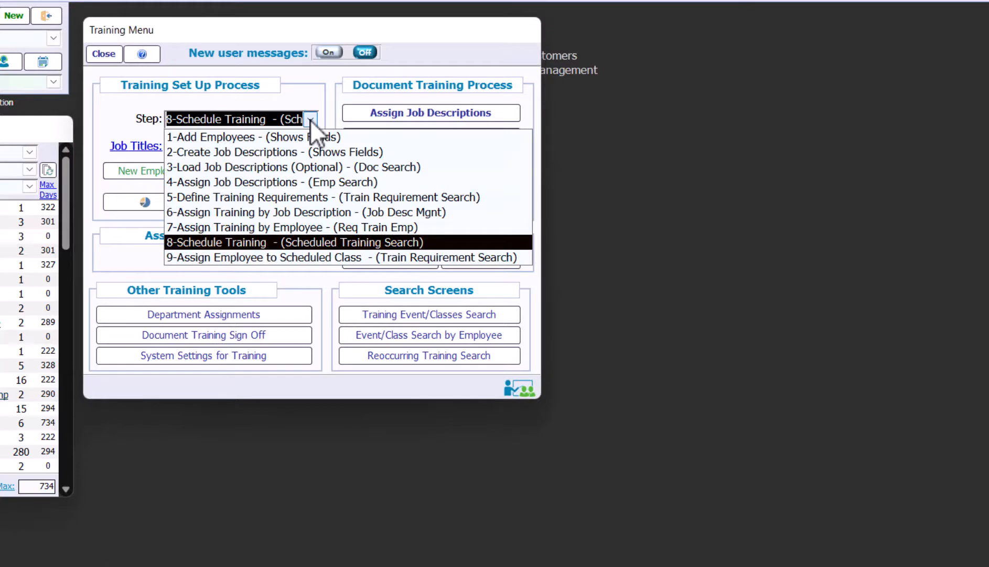
left_click(321, 153)
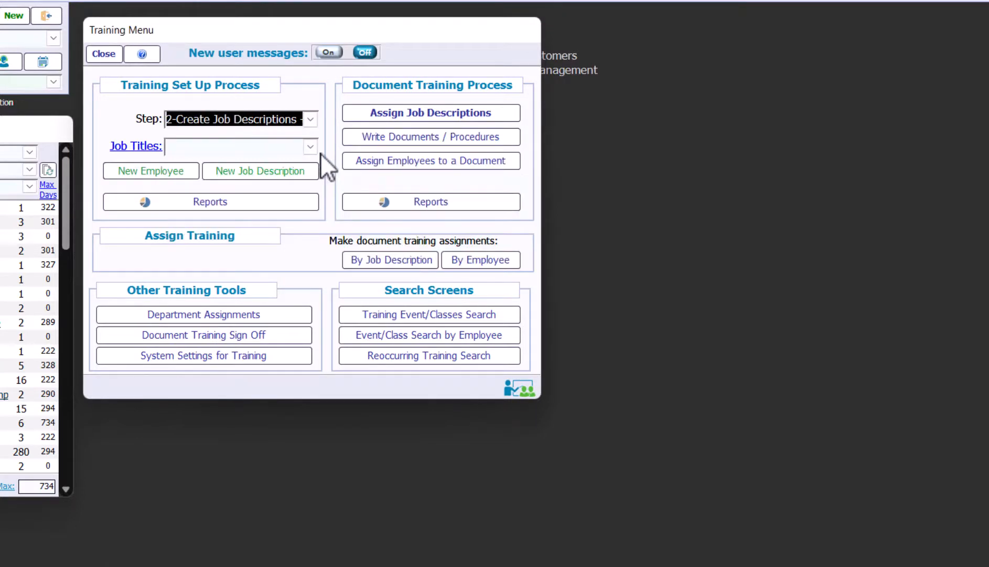
Start and cancel a new job description, then select step 3-Load Job Descriptions
left_click(292, 172)
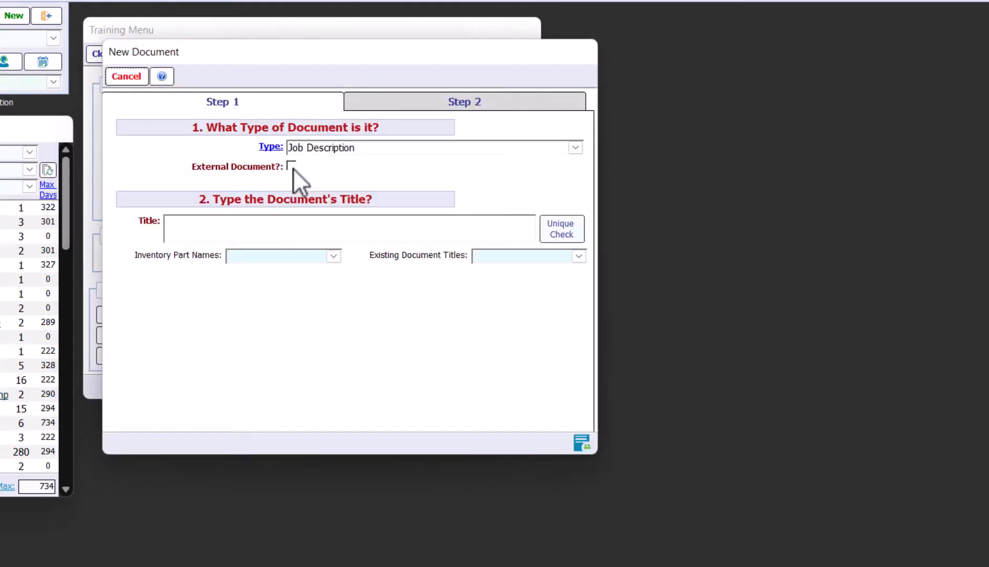
left_click(136, 75)
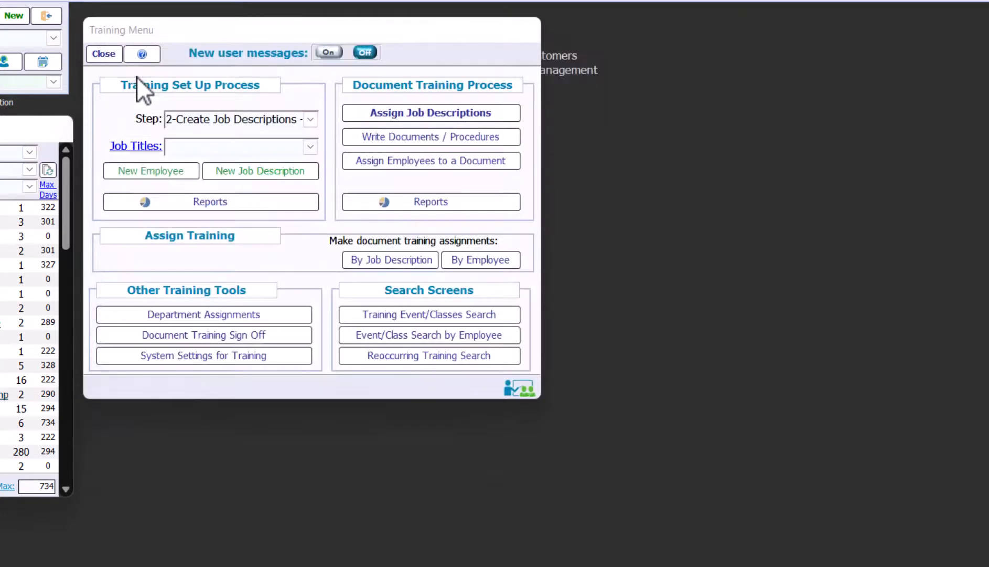
left_click(310, 119)
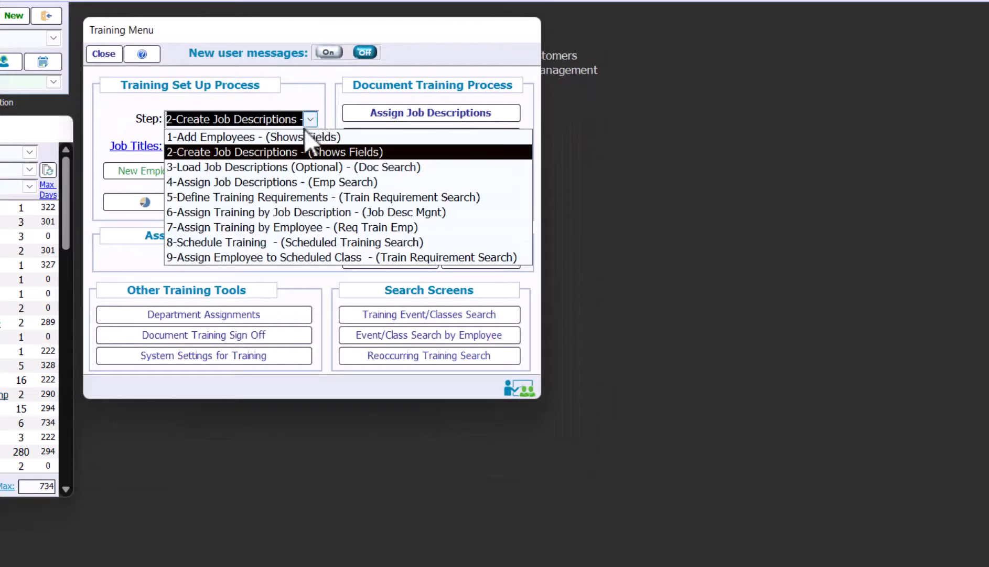
left_click(306, 167)
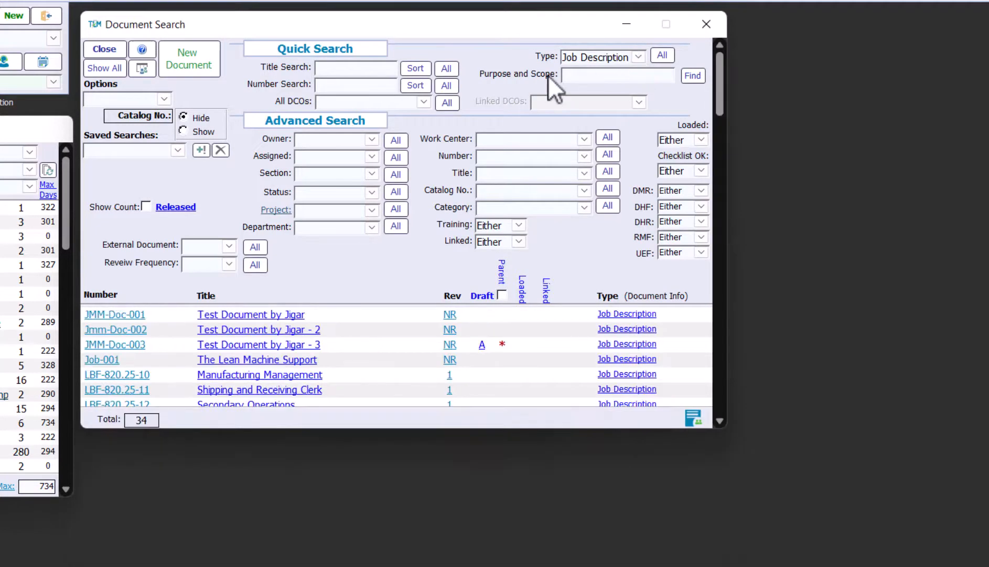
Scroll through the 34 Job Description documents in Document Search
left_click_drag(350, 429, 366, 537)
scroll(347, 488, "down", 4)
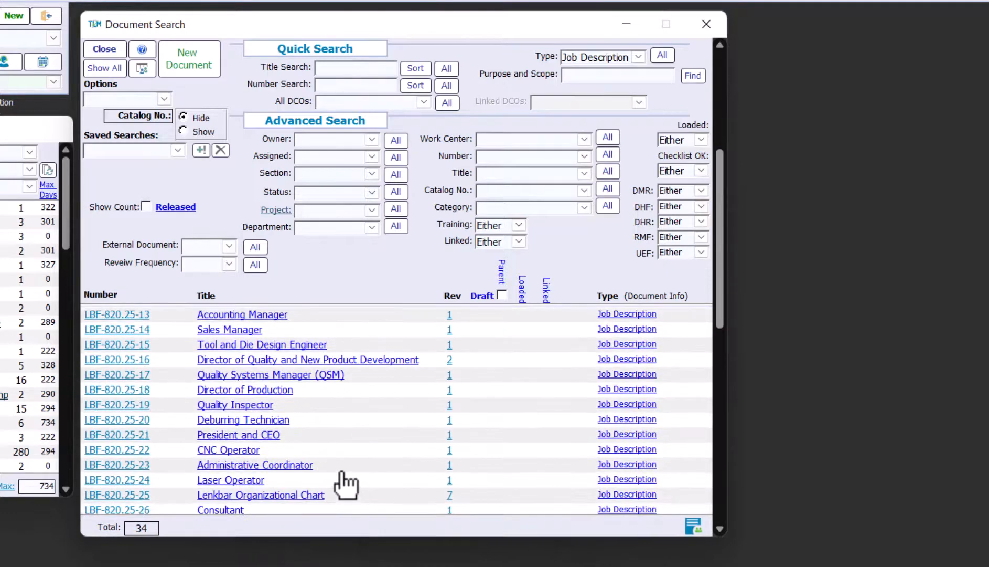
scroll(344, 467, "down", 4)
scroll(342, 462, "down", 2)
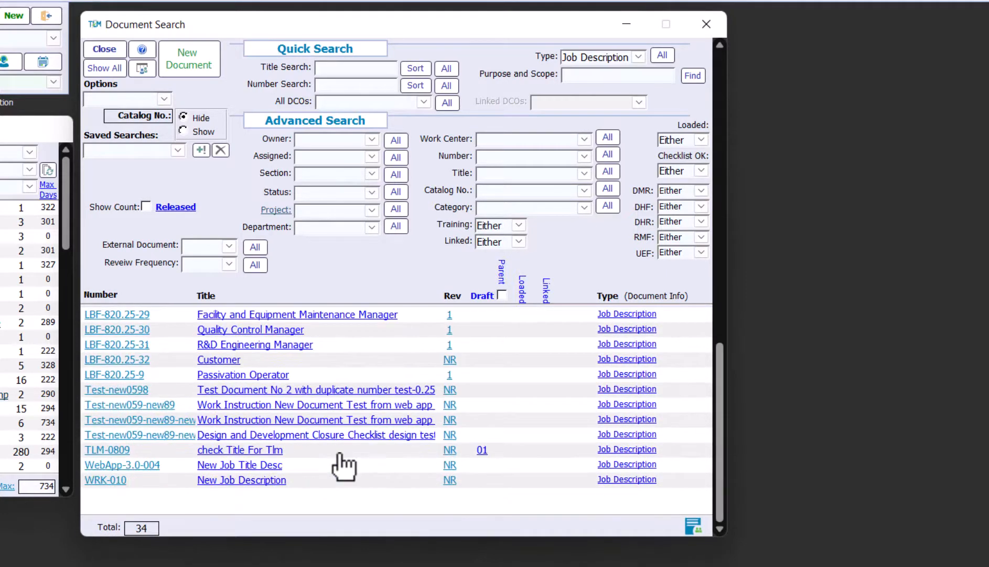
scroll(344, 457, "up", 3)
scroll(344, 451, "up", 1)
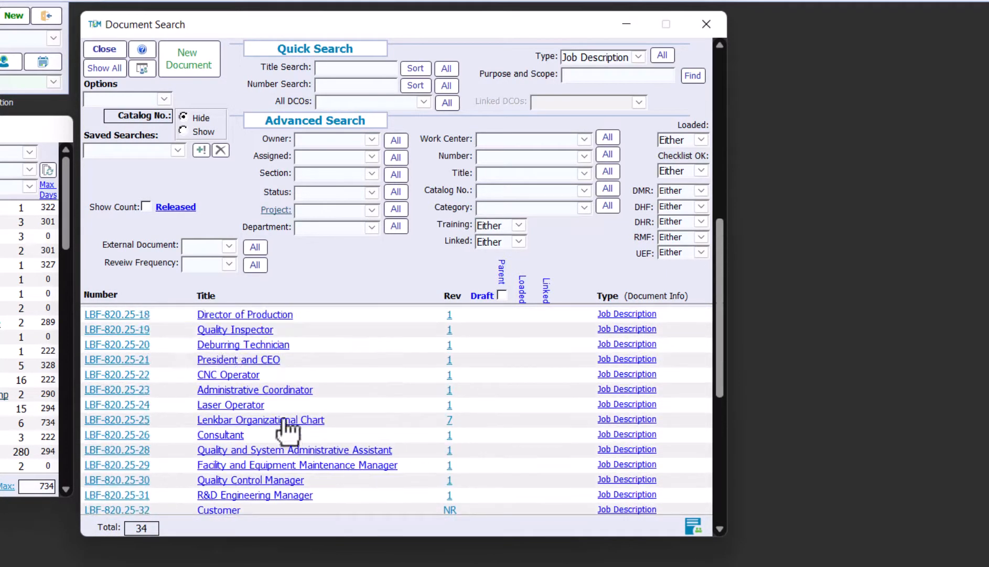
Review the CNC Operator job description LBF-820.25-22, then close it and Document Search
left_click(108, 374)
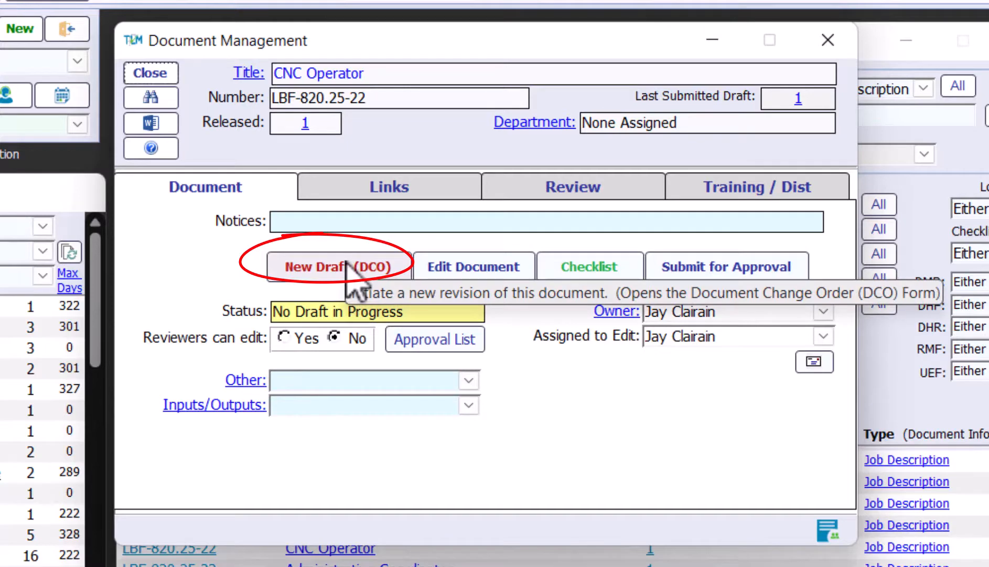
left_click(154, 73)
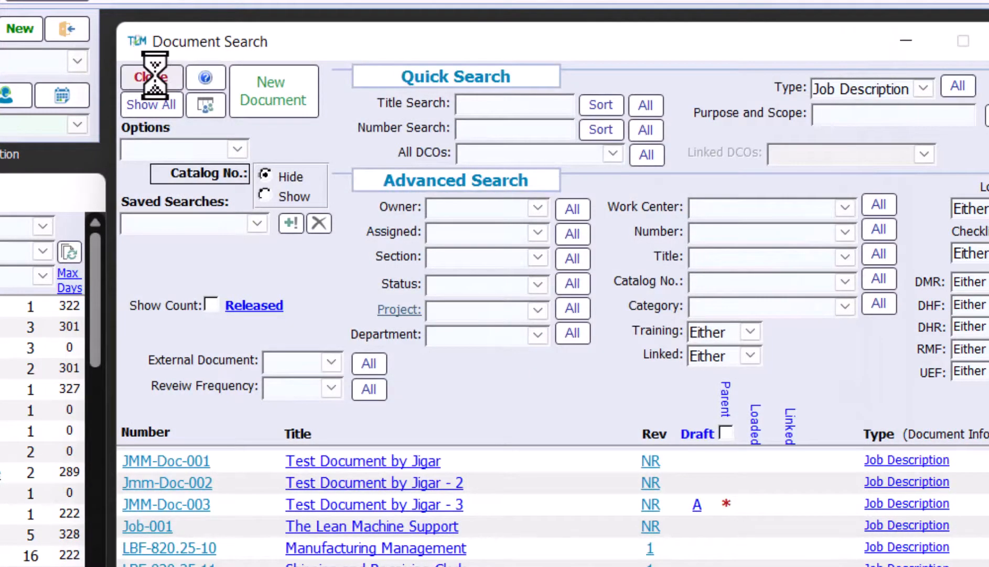
left_click(155, 76)
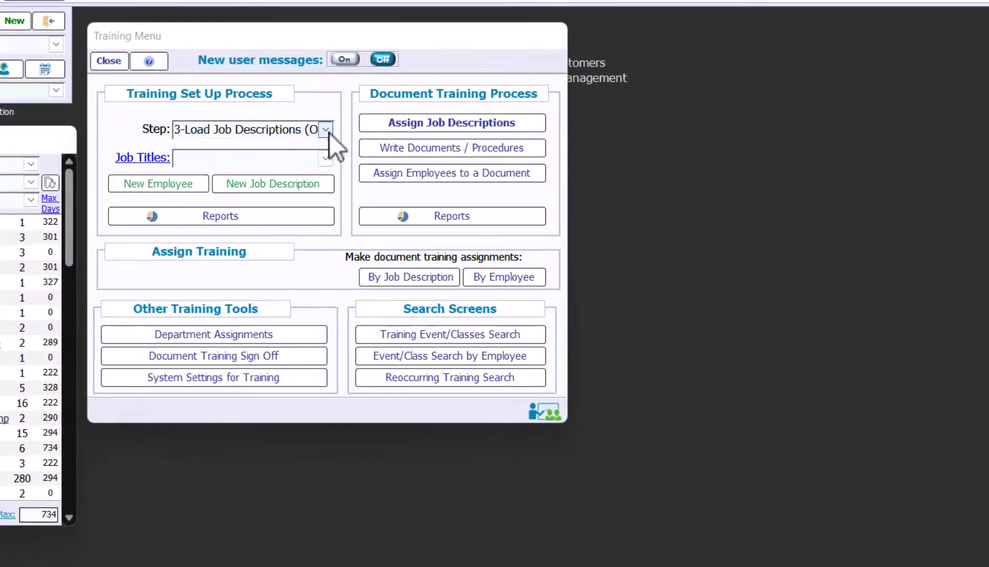
left_click(327, 130)
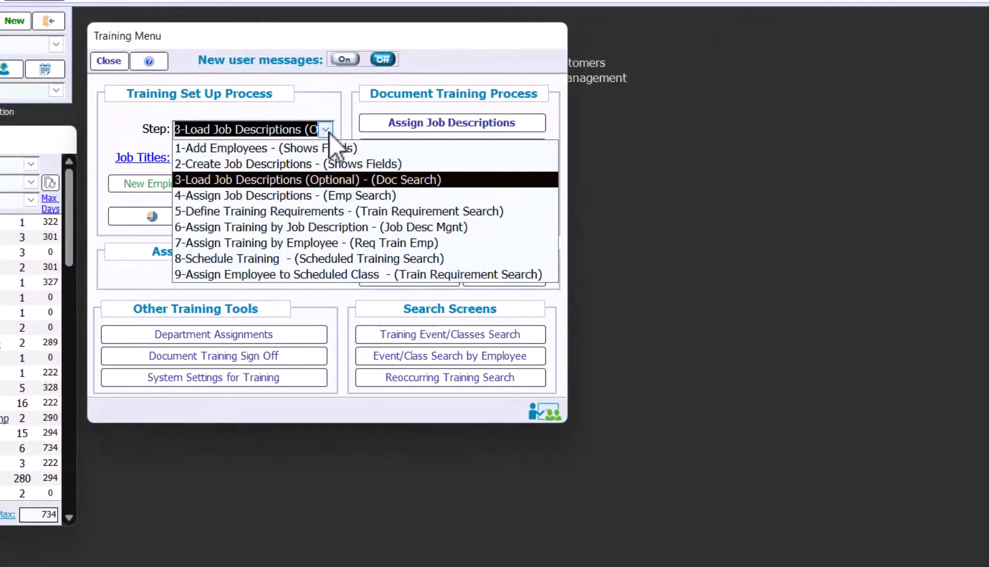
Set step 4-Assign Job Descriptions, review the first employee's job titles, then close those windows
left_click(336, 198)
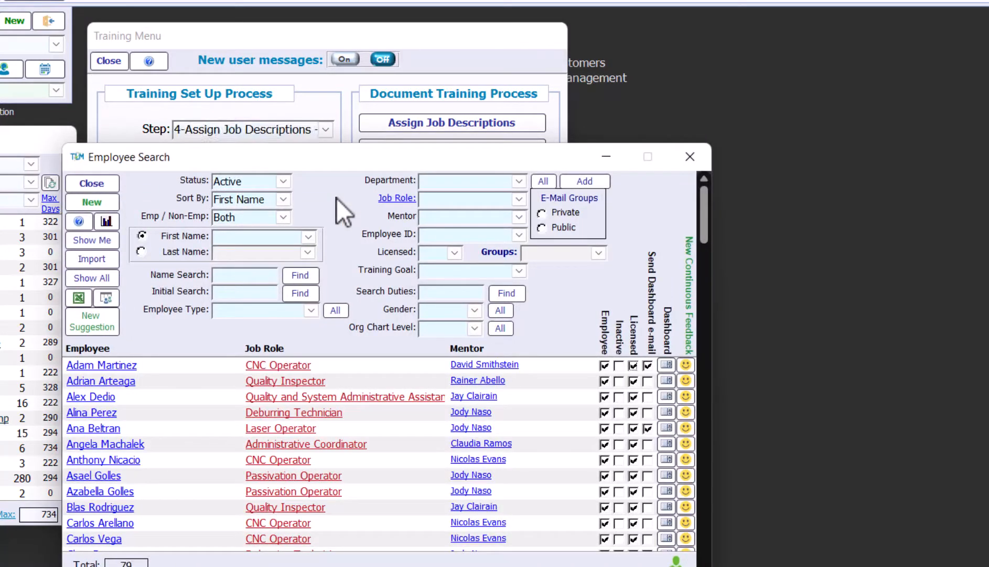
left_click(119, 365)
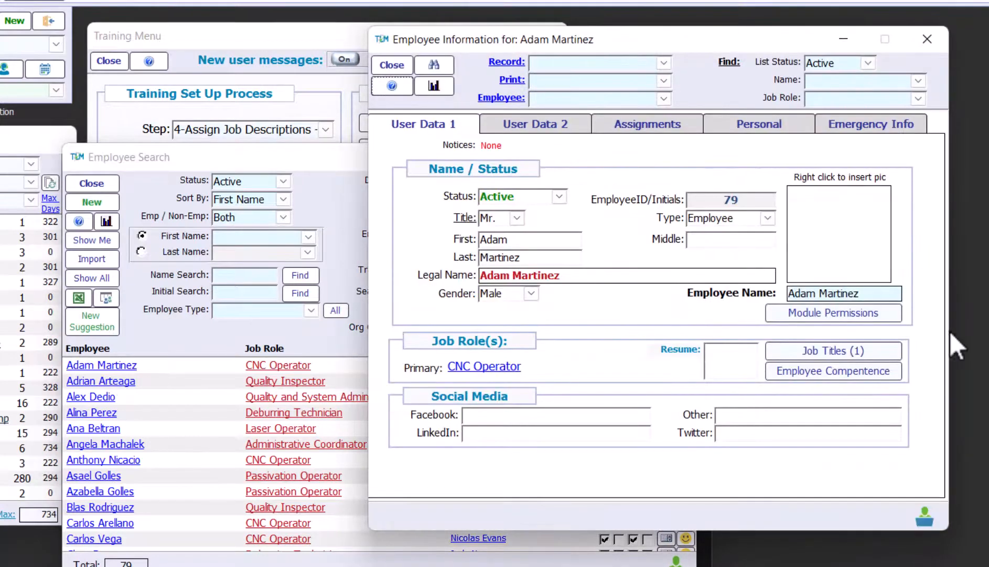
left_click(861, 351)
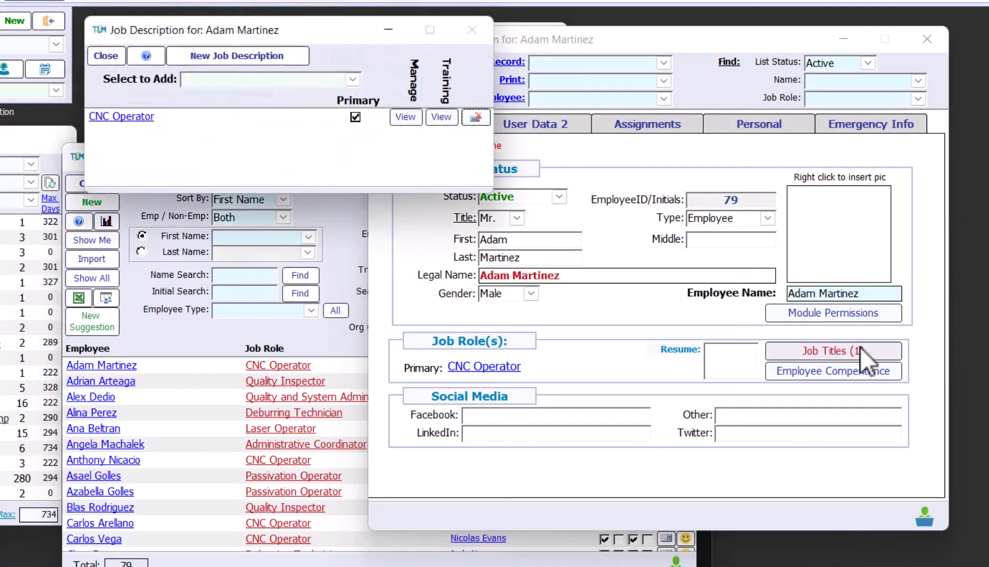
left_click(109, 58)
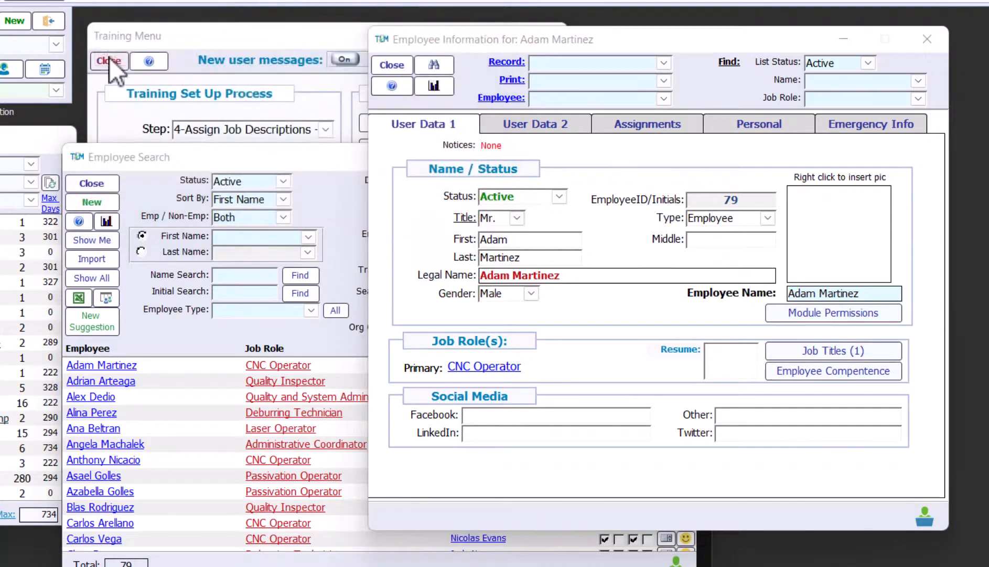
left_click(399, 66)
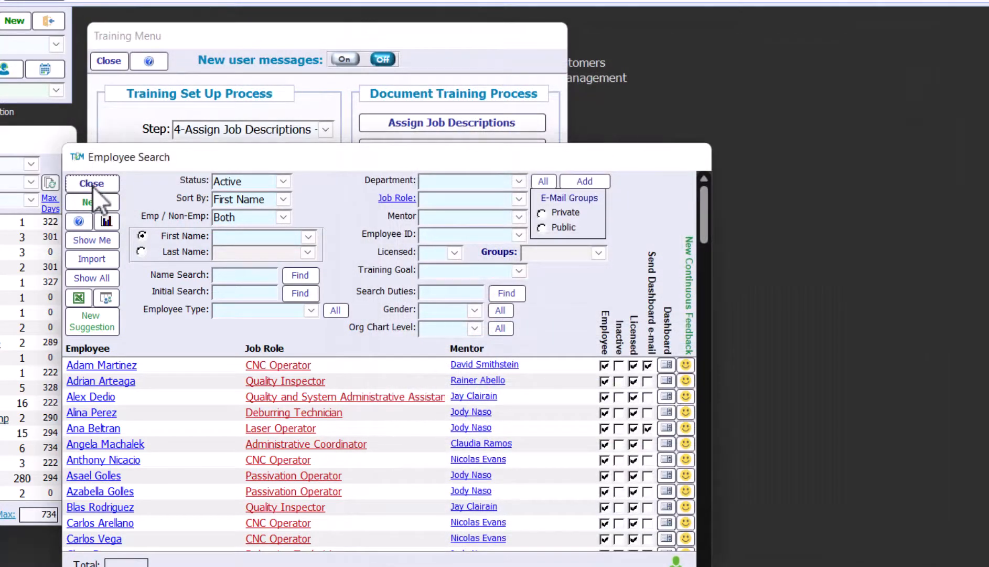
left_click(93, 181)
left_click(330, 131)
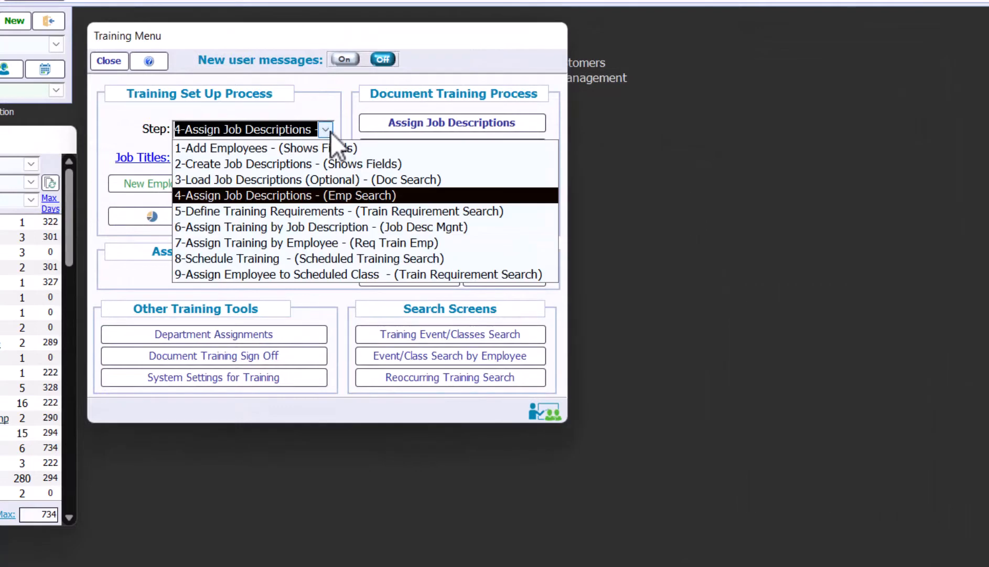
Choose step 5-Define Training Requirements and open the ISO 13485:2016 External Auditor Training details
left_click(308, 210)
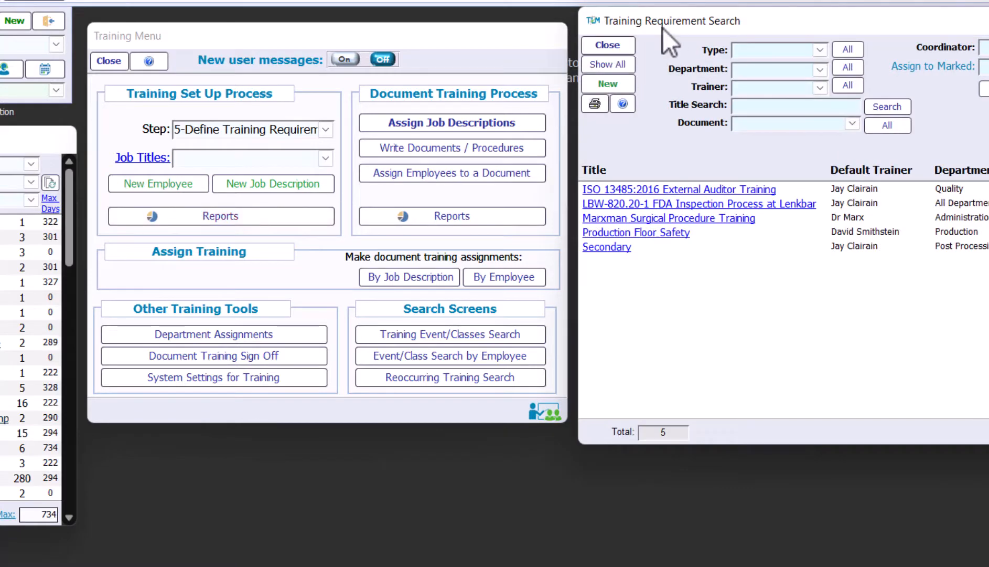
left_click_drag(663, 24, 174, 43)
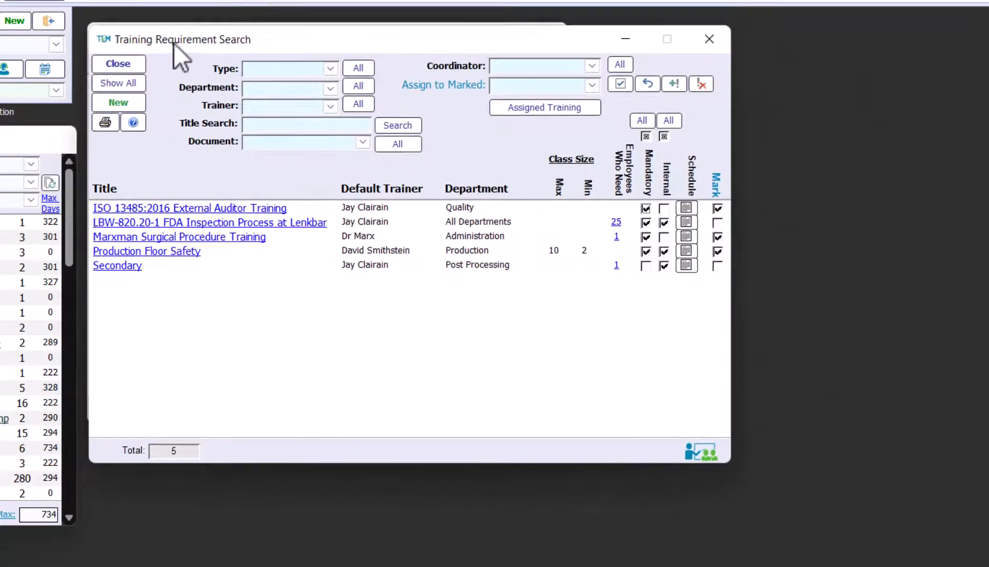
left_click(183, 212)
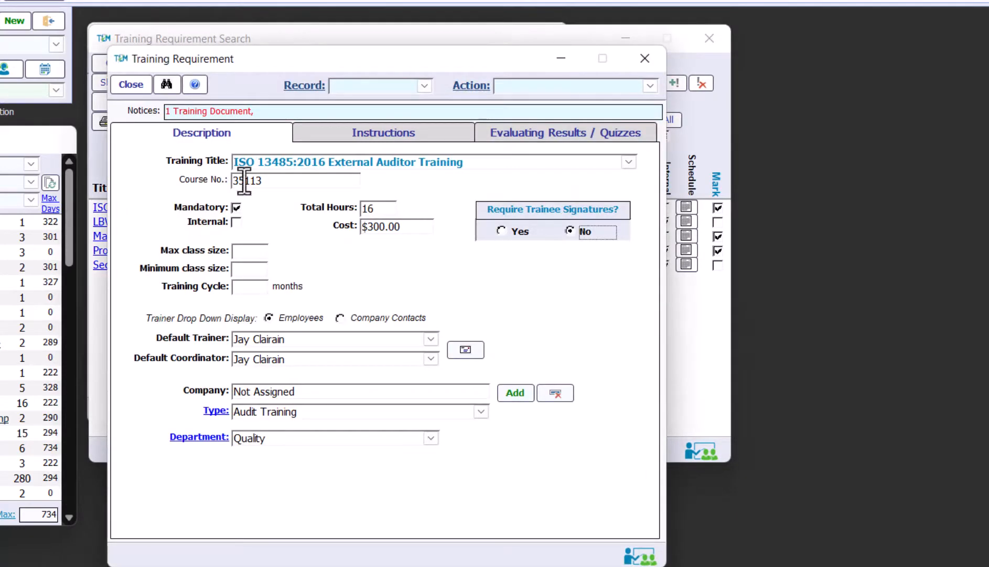
Review the course's instructions and linked training documents, then close the training requirement windows
left_click(390, 133)
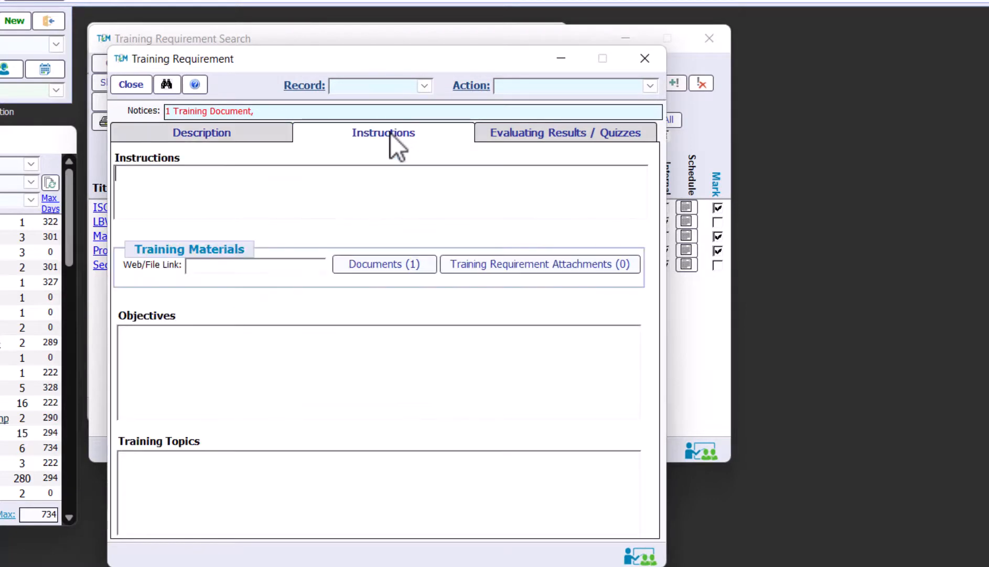
left_click(651, 85)
left_click(584, 129)
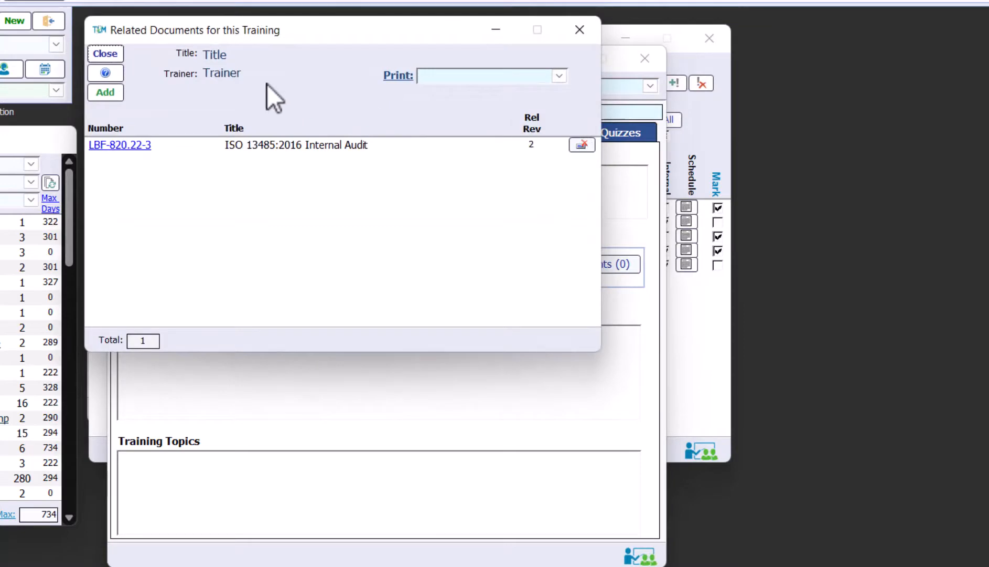
left_click(102, 53)
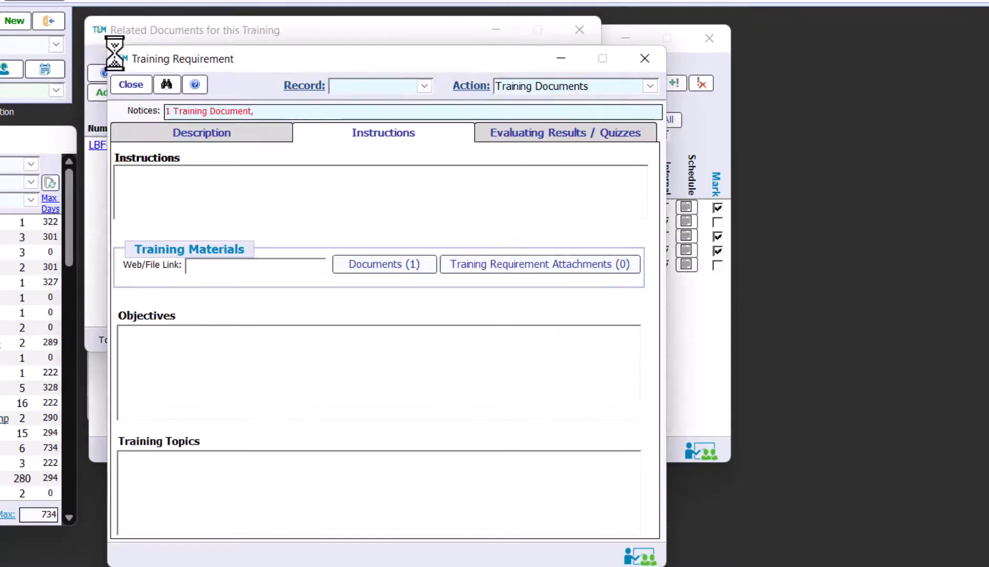
left_click(145, 84)
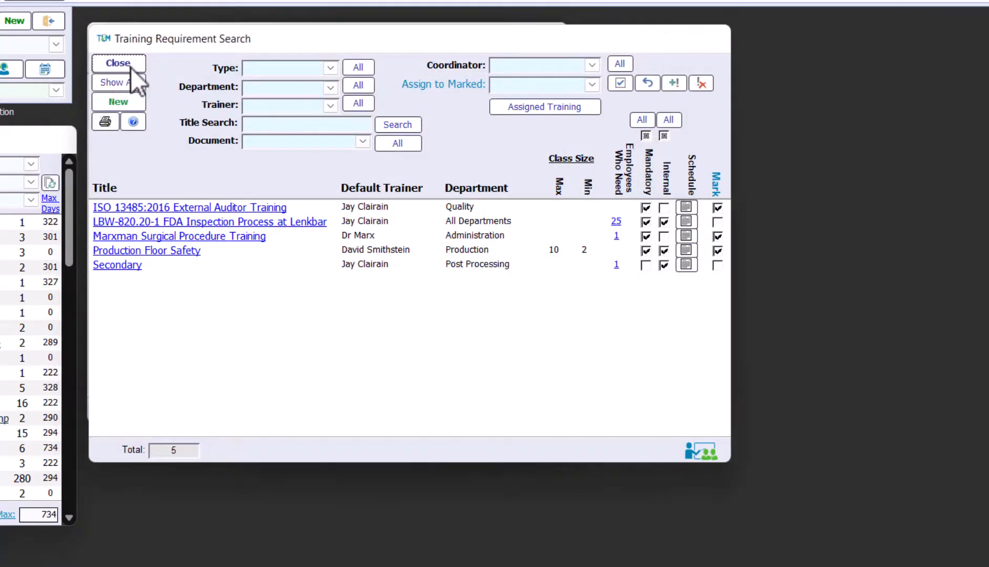
left_click(129, 65)
left_click(326, 157)
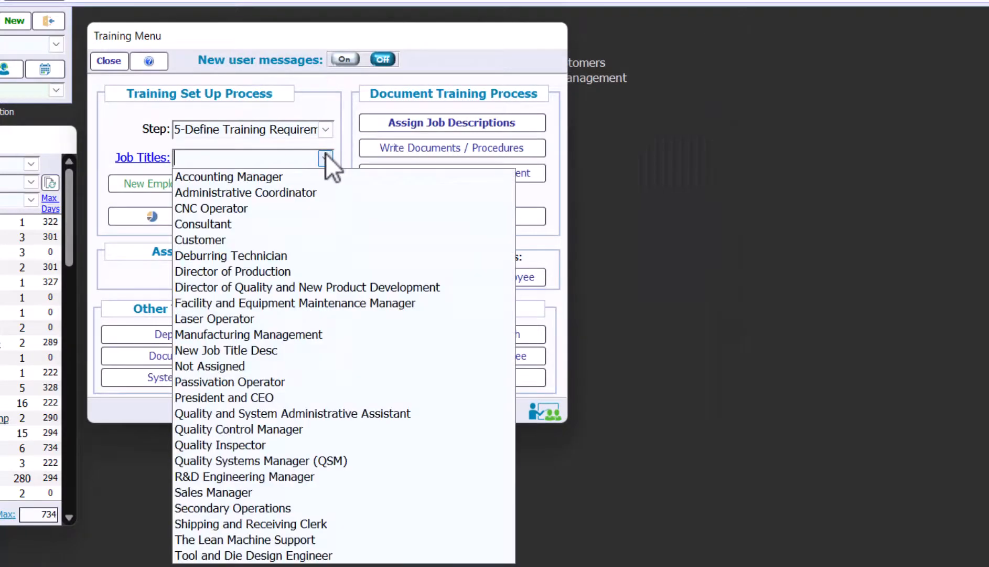
Choose step 6-Assign Training by Job Description and open the Quality Systems Manager (QSM) training requirements
left_click(326, 157)
left_click(331, 130)
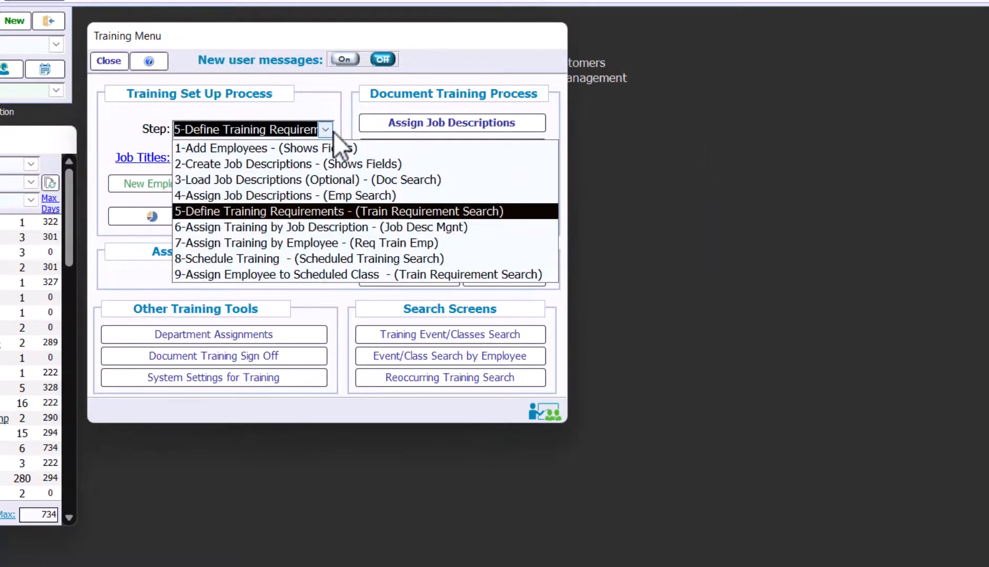
left_click(297, 227)
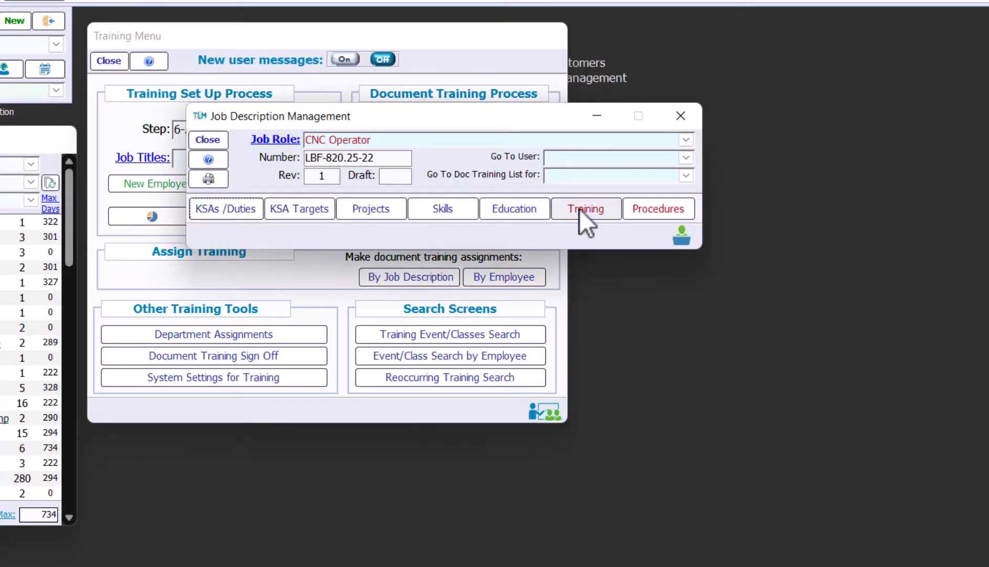
left_click(686, 139)
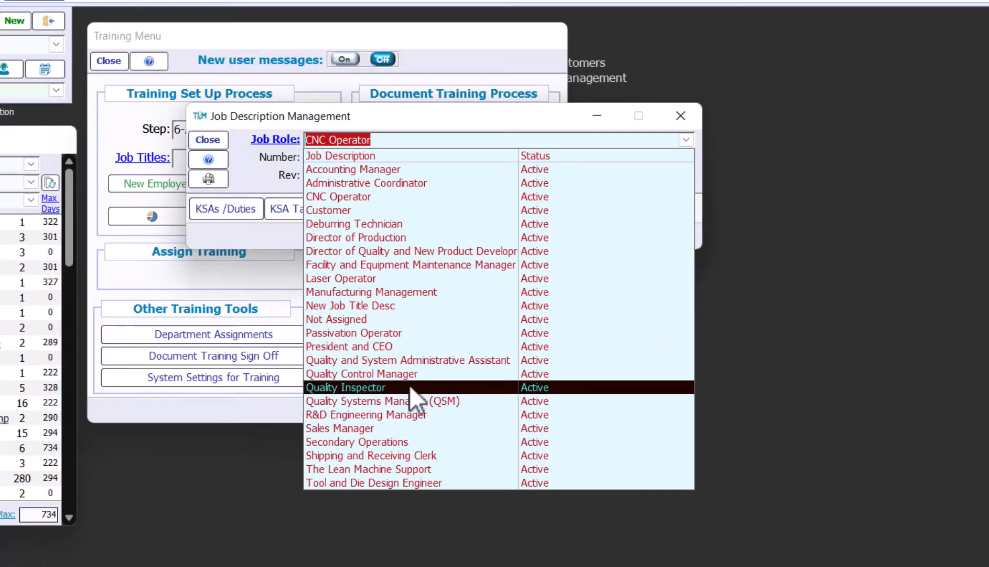
left_click(438, 401)
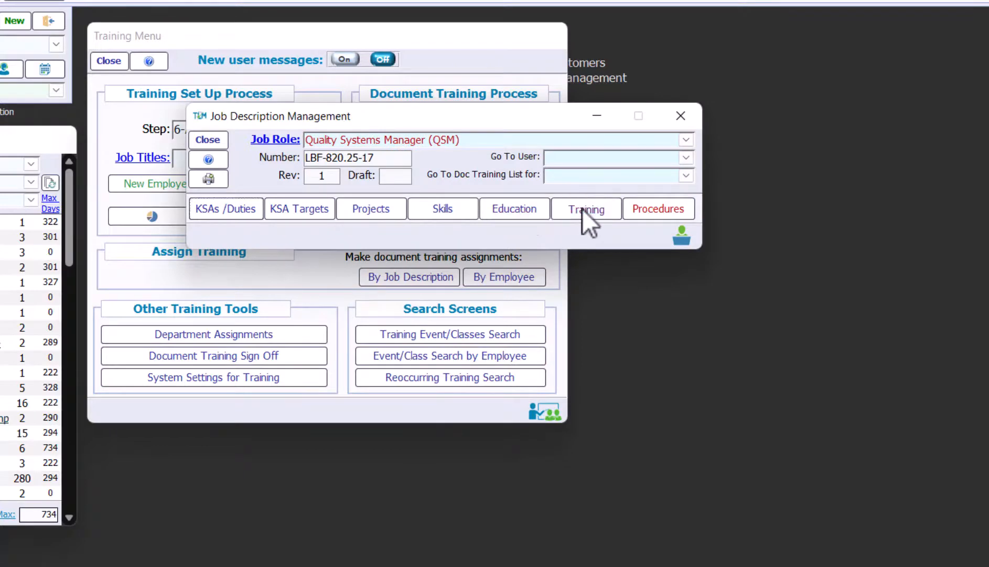
left_click(584, 211)
Add Secondary, Production Floor Safety, Marxman Surgical, LBW-820.20-1 FDA Inspection and ISO 13485 trainings to the job
left_click(419, 68)
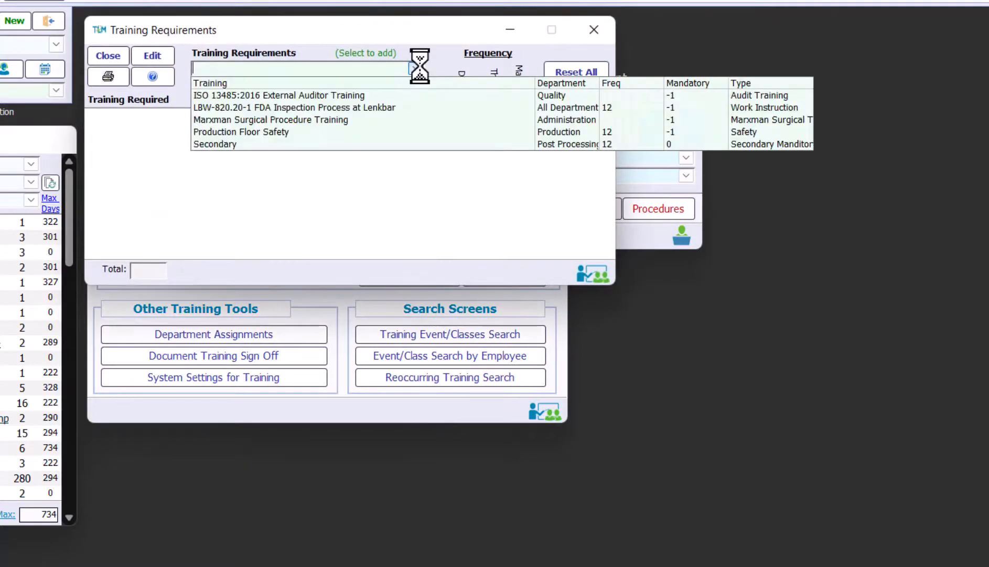
left_click(257, 143)
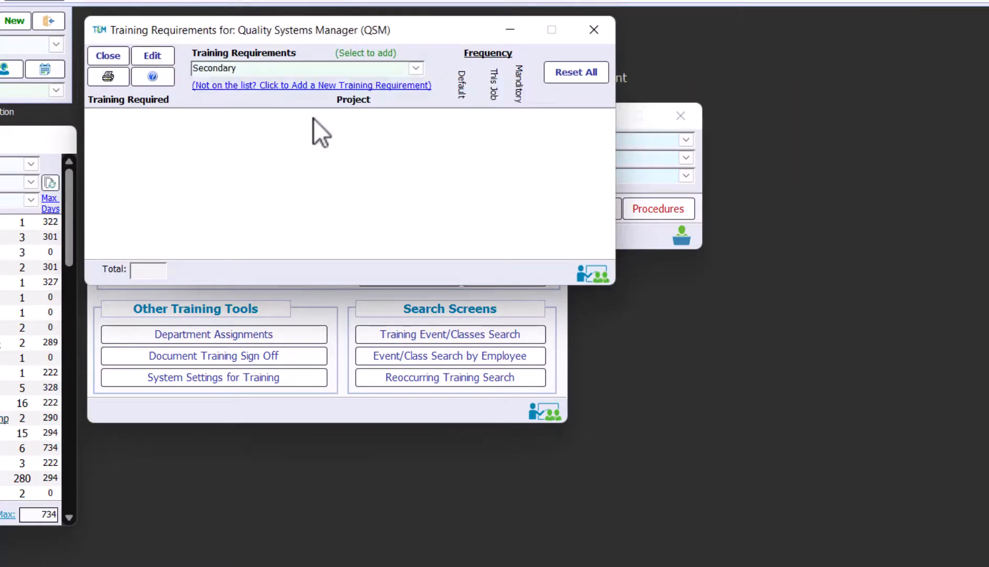
left_click(410, 72)
left_click(278, 129)
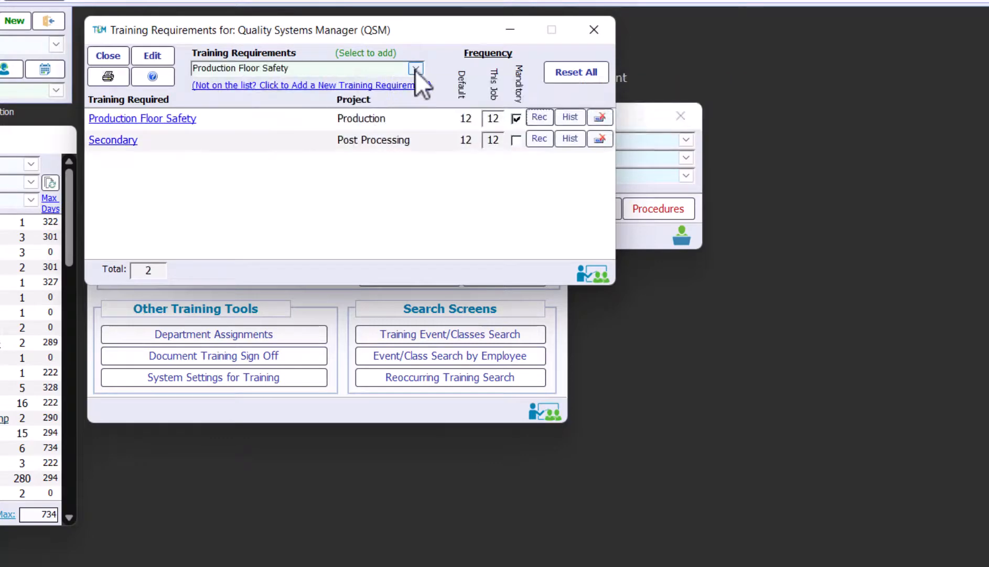
left_click(416, 70)
left_click(331, 120)
left_click(417, 69)
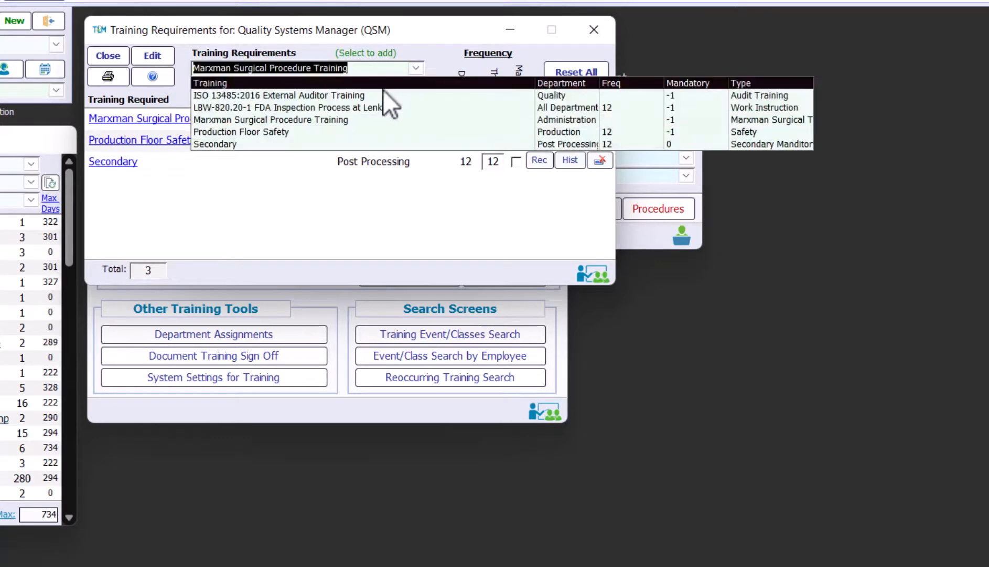
left_click(372, 107)
left_click(416, 68)
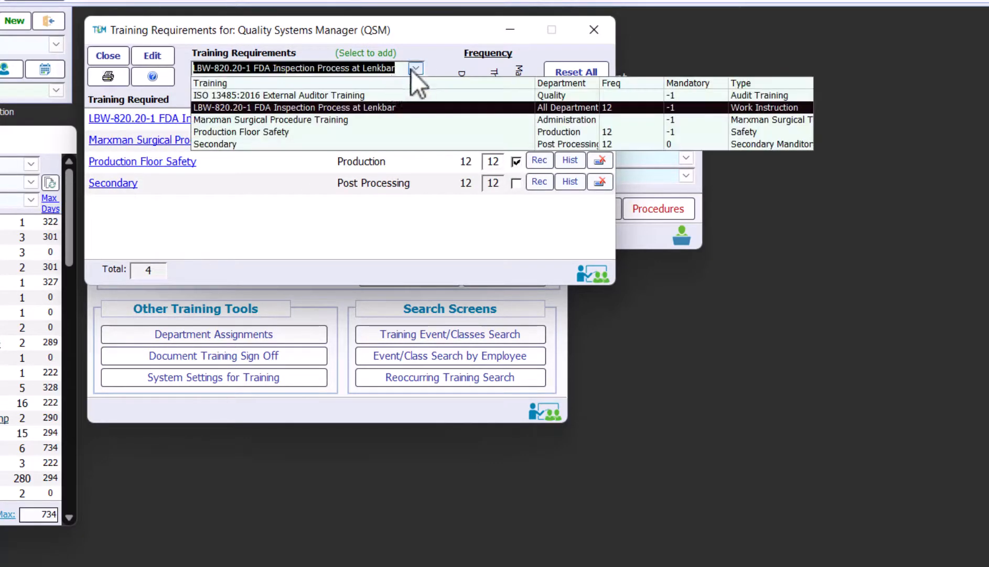
left_click(372, 96)
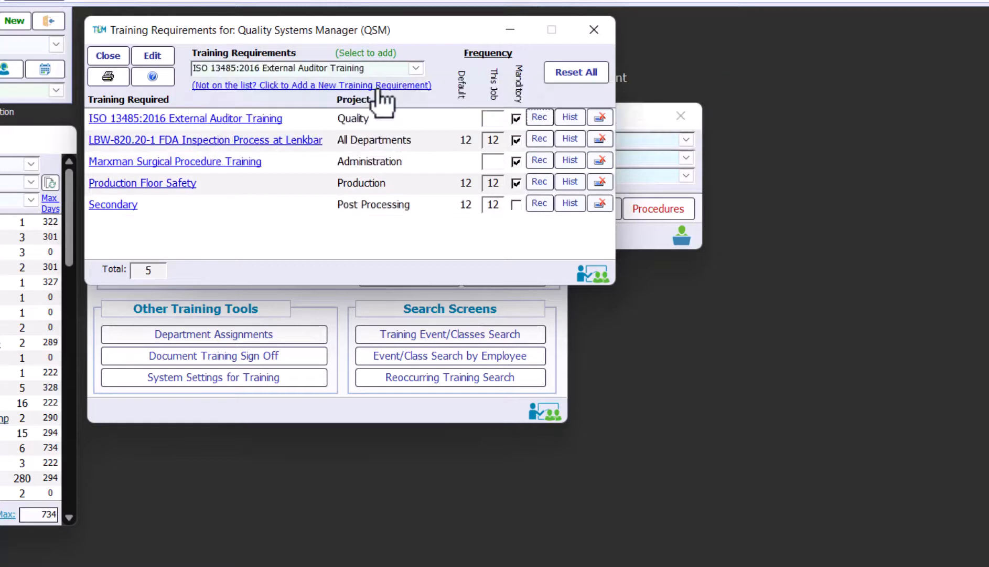
Set frequency 12 for the ISO and Marxman trainings and mark Secondary mandatory
left_click(500, 119)
type("12")
left_click(501, 163)
type("12")
left_click(517, 205)
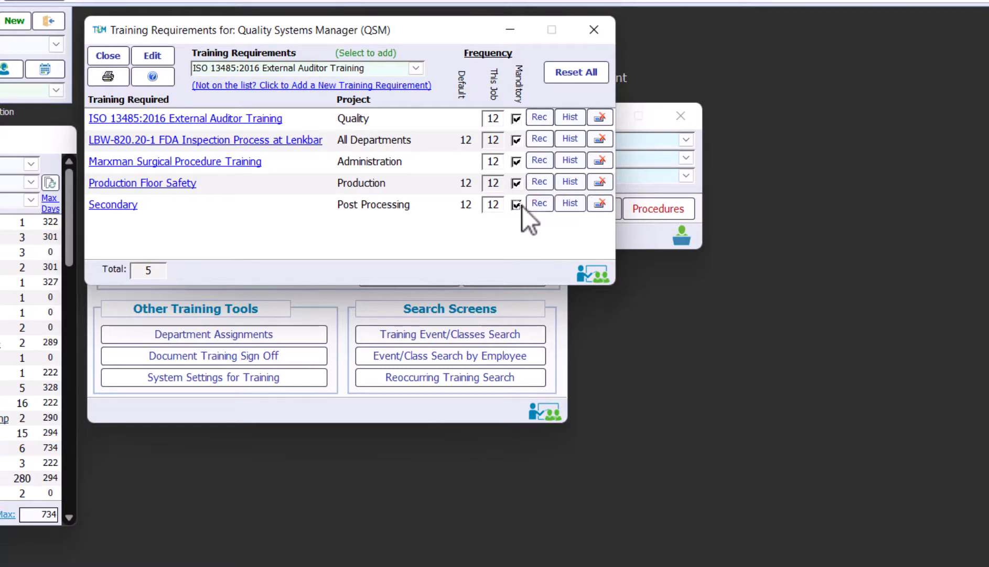
left_click(108, 56)
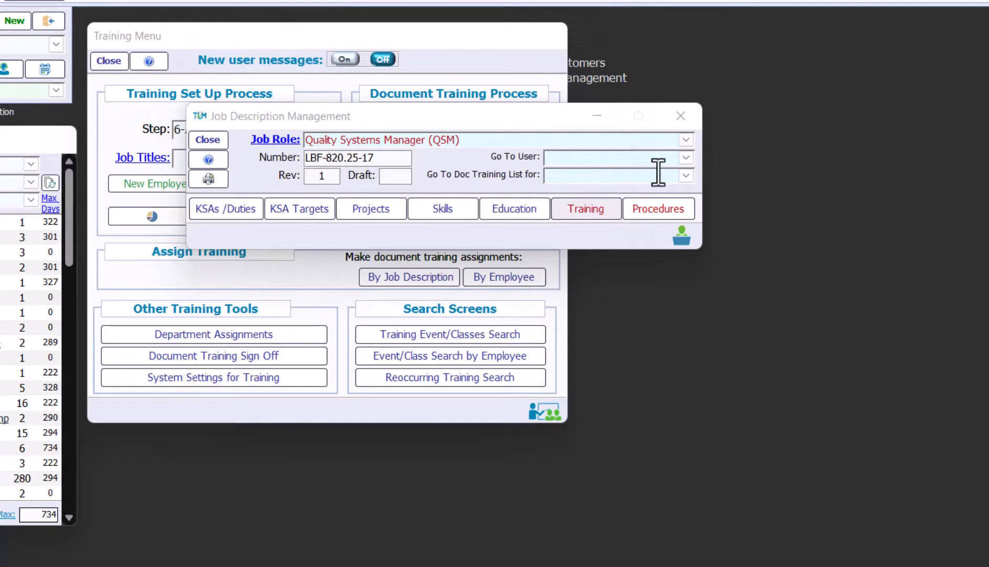
Open the active QSM employee's five-item required training list and choose Options > Schedule Employee Training
left_click(686, 157)
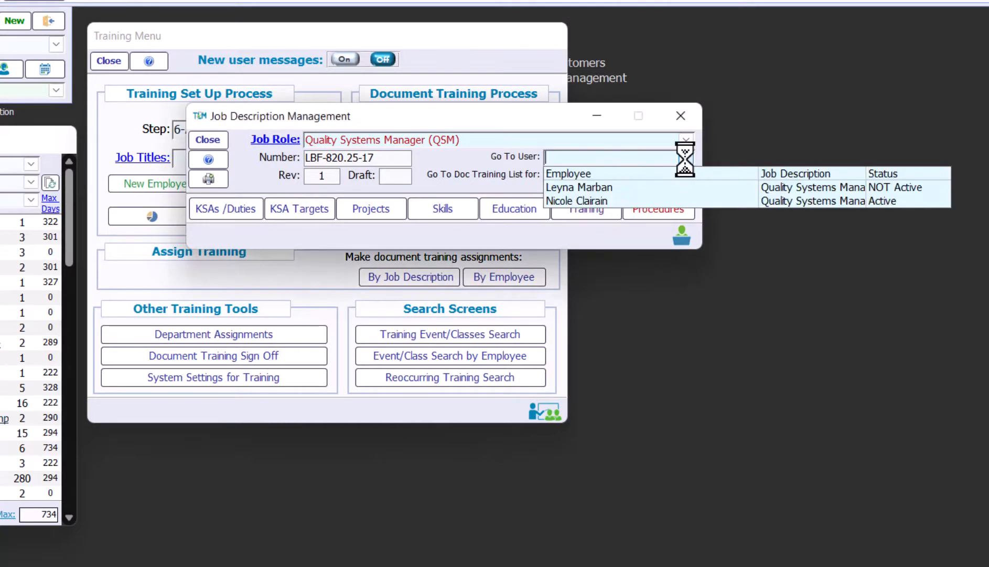
left_click(612, 201)
left_click(676, 123)
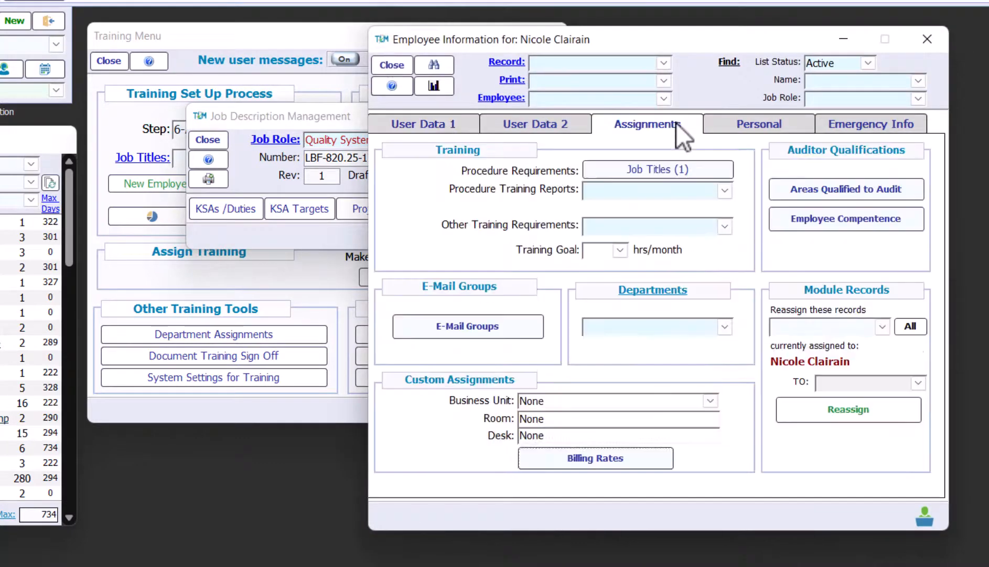
left_click(725, 226)
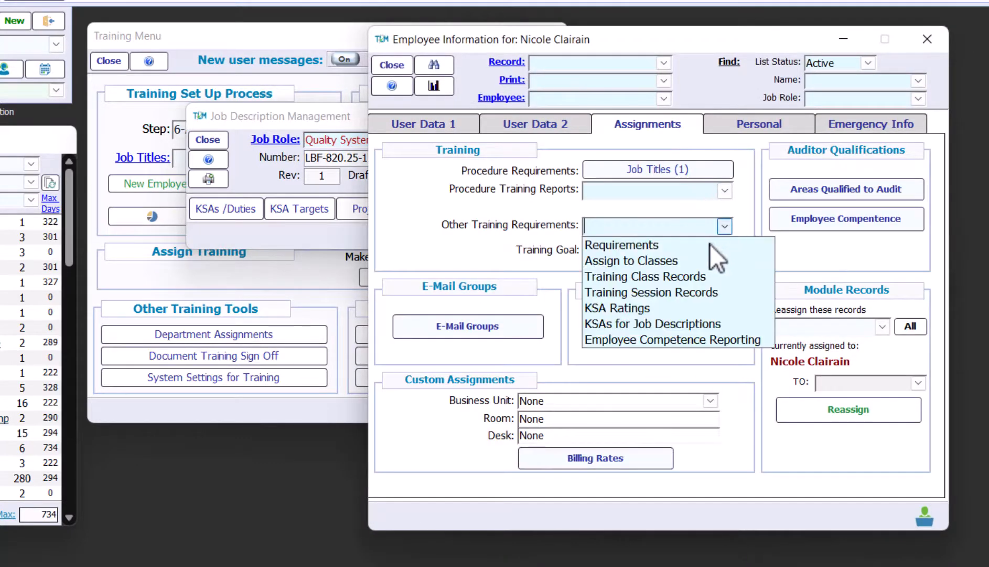
left_click(710, 244)
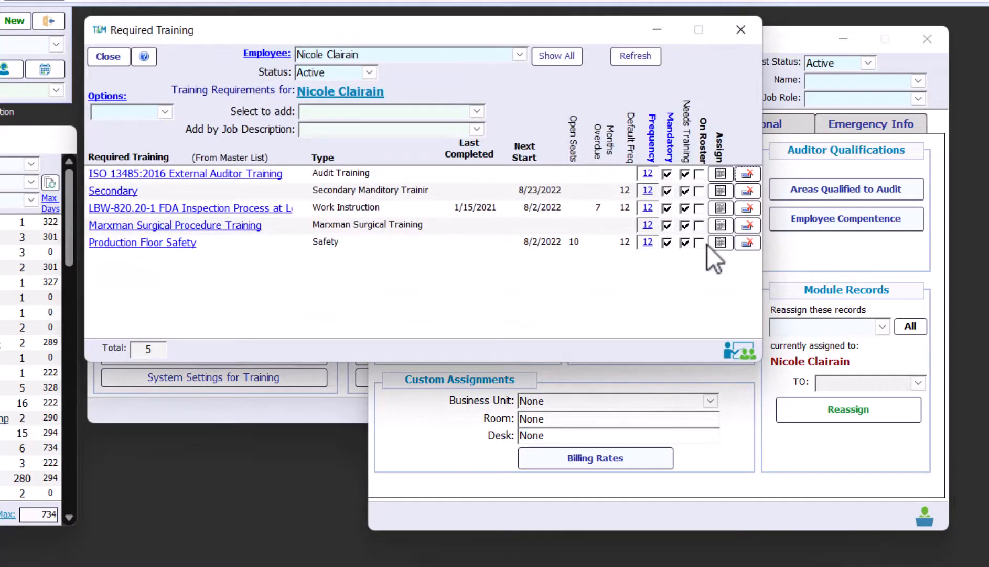
left_click(166, 111)
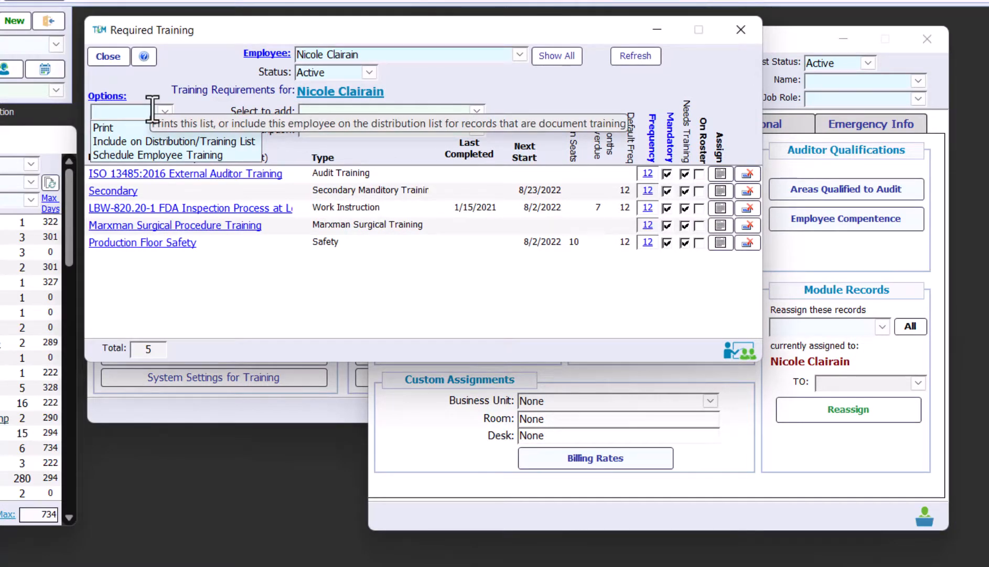
left_click(157, 155)
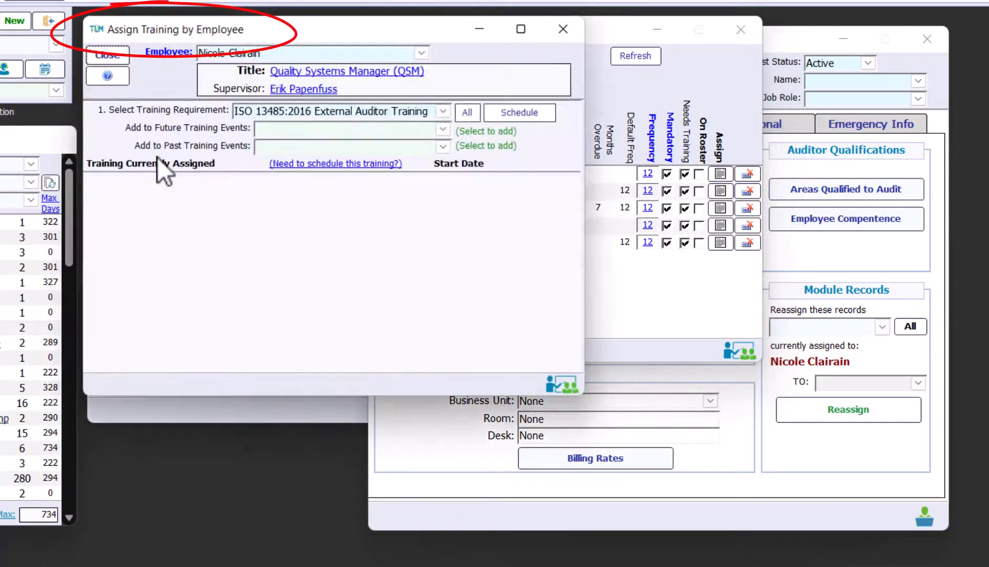
Assign all 26 employees needing LBW-820.20-1 FDA Inspection Process training to the class roster
left_click(500, 114)
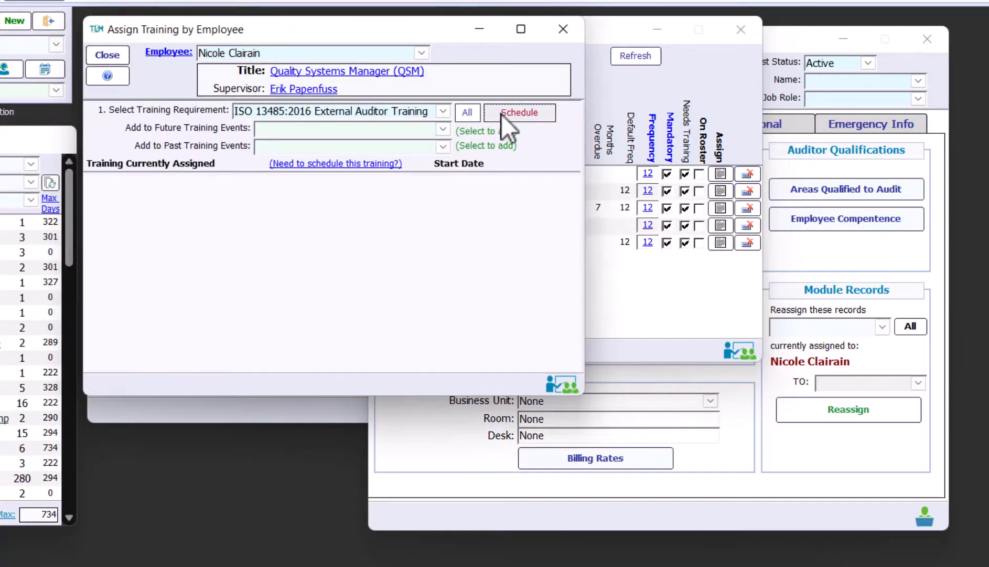
left_click(501, 112)
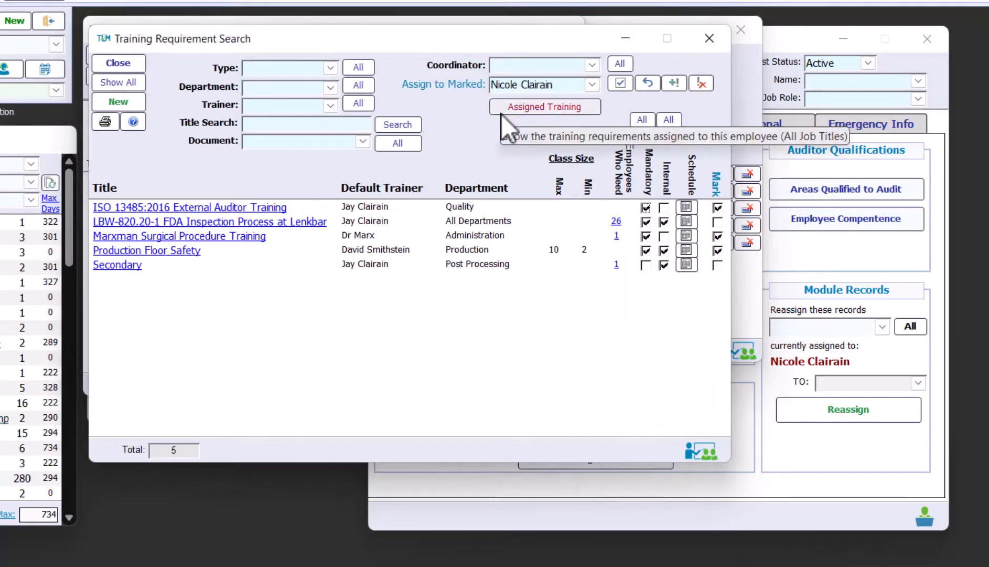
left_click(618, 222)
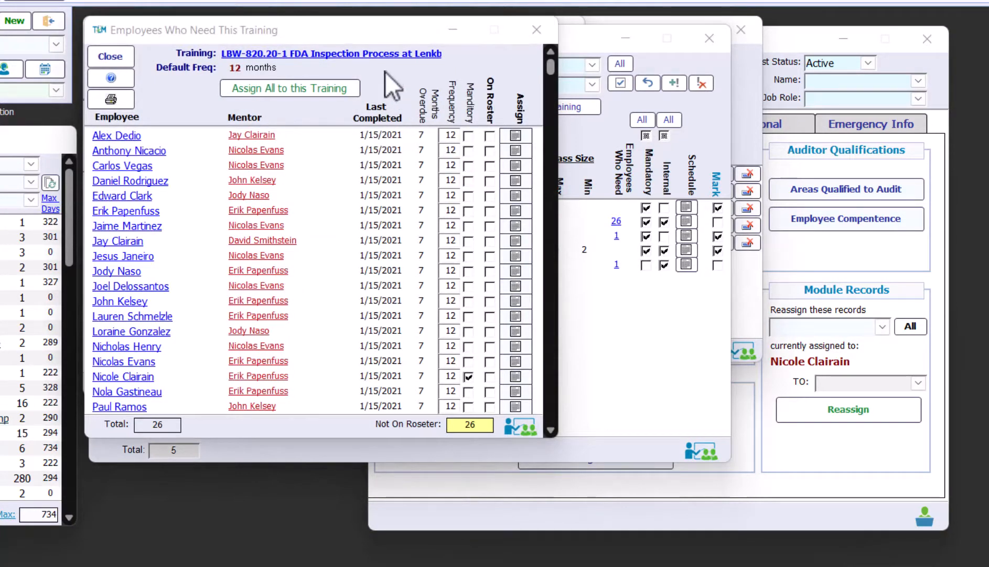
left_click(249, 87)
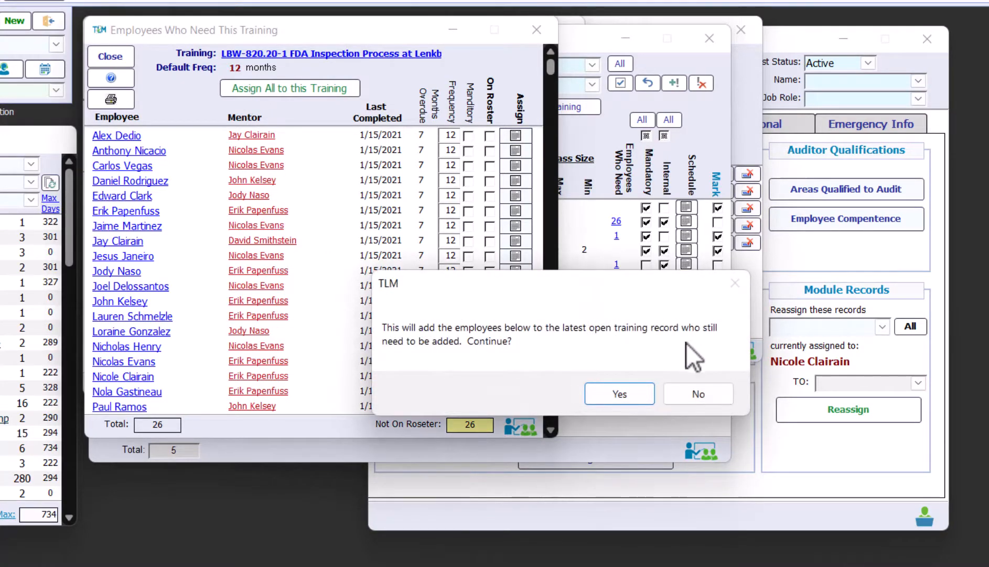
left_click(619, 394)
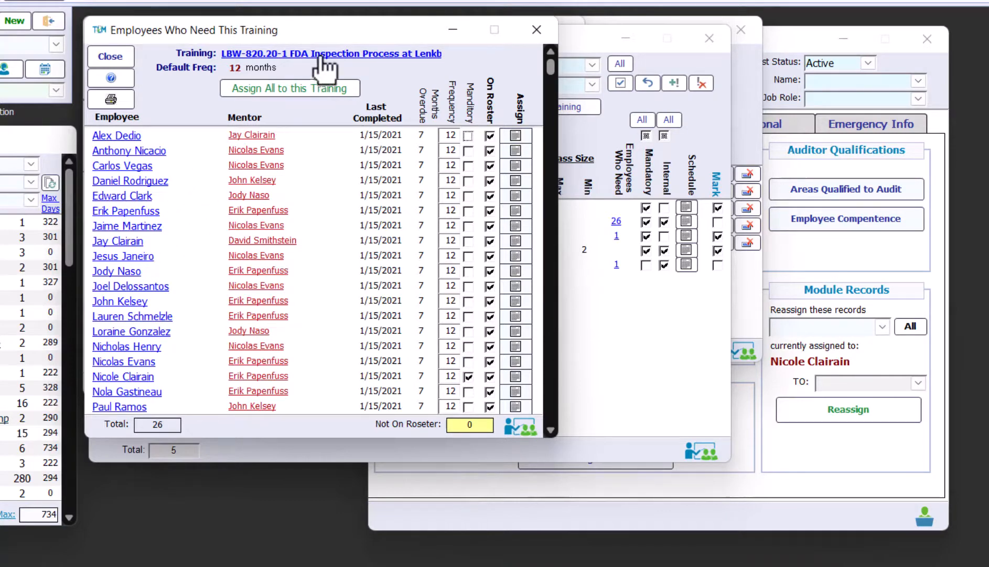
Close the Assign Training by Employee, required training list and job description windows
left_click_drag(322, 33, 800, 42)
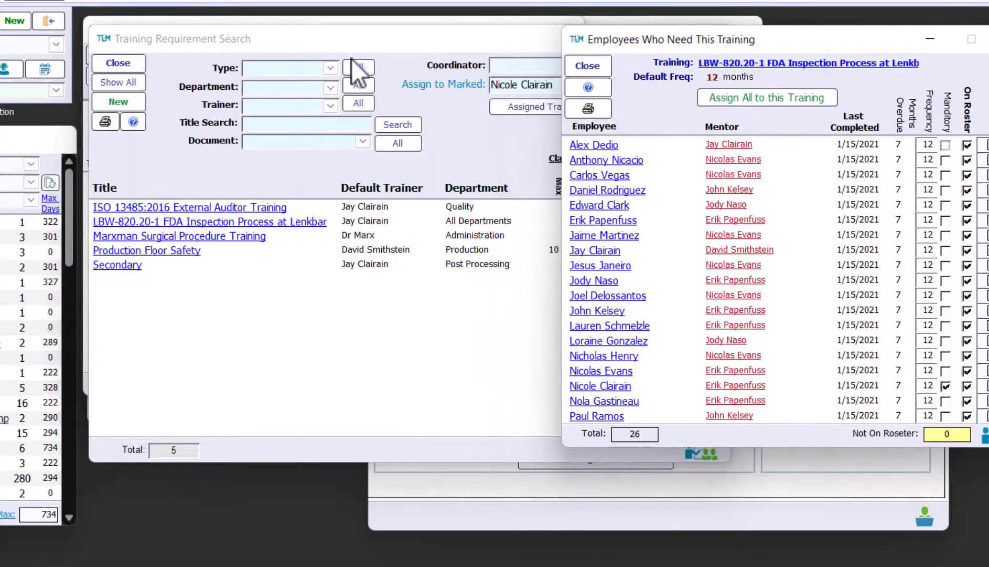
left_click(339, 44)
left_click_drag(338, 44, 320, 394)
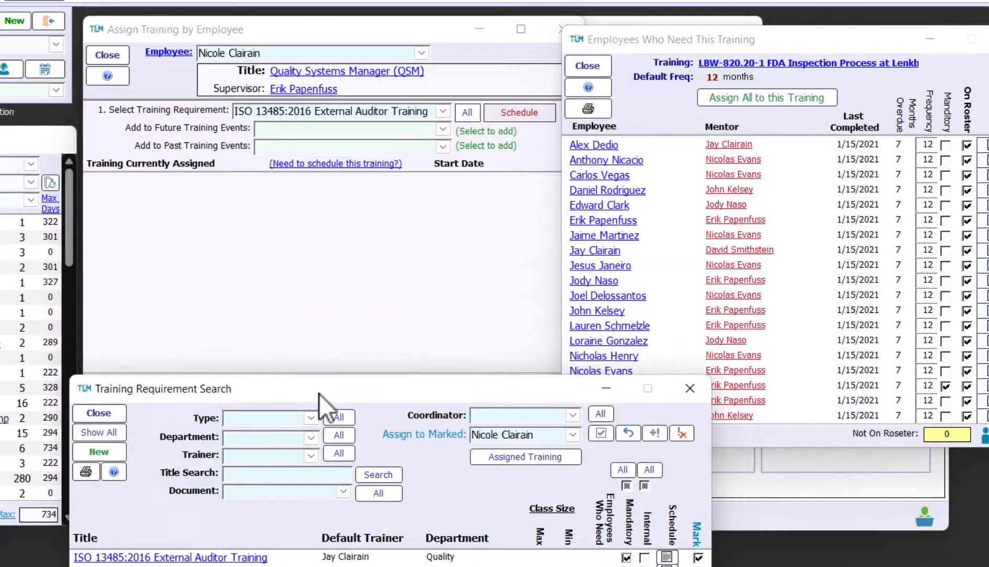
left_click(113, 59)
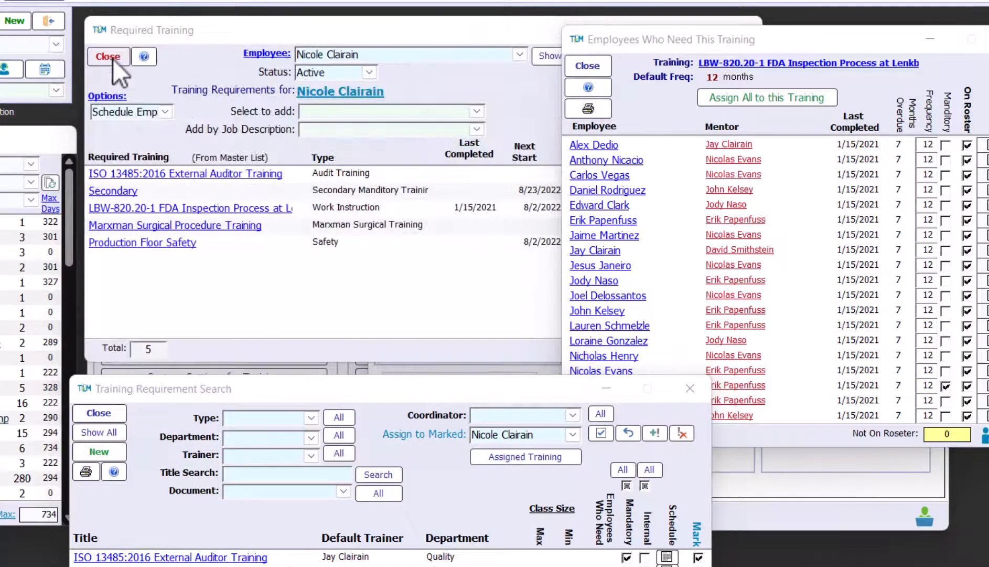
left_click(111, 56)
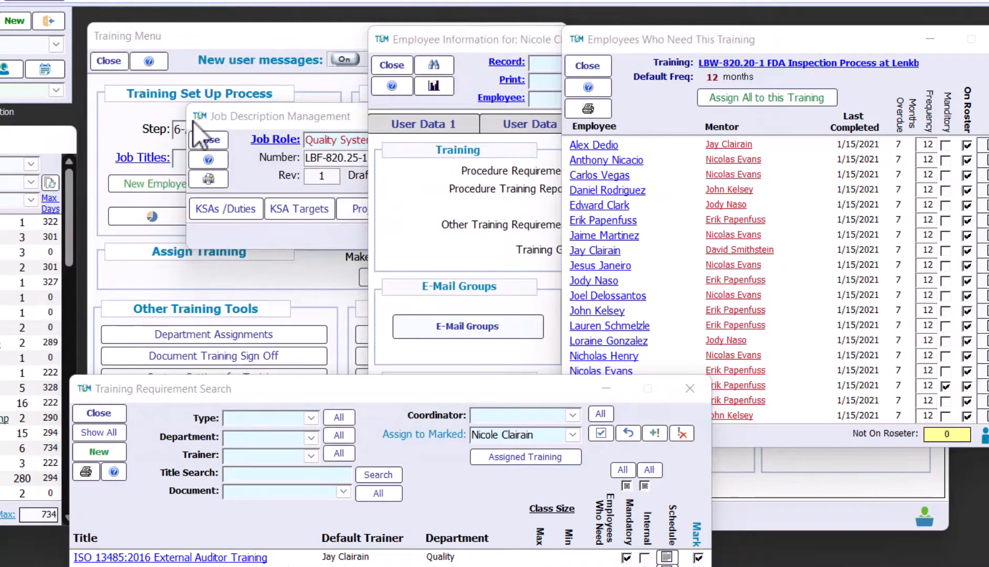
left_click(215, 139)
left_click(215, 138)
Go to step 8-Schedule Training and check the Work-45 FDA class's 27 participants
left_click(325, 129)
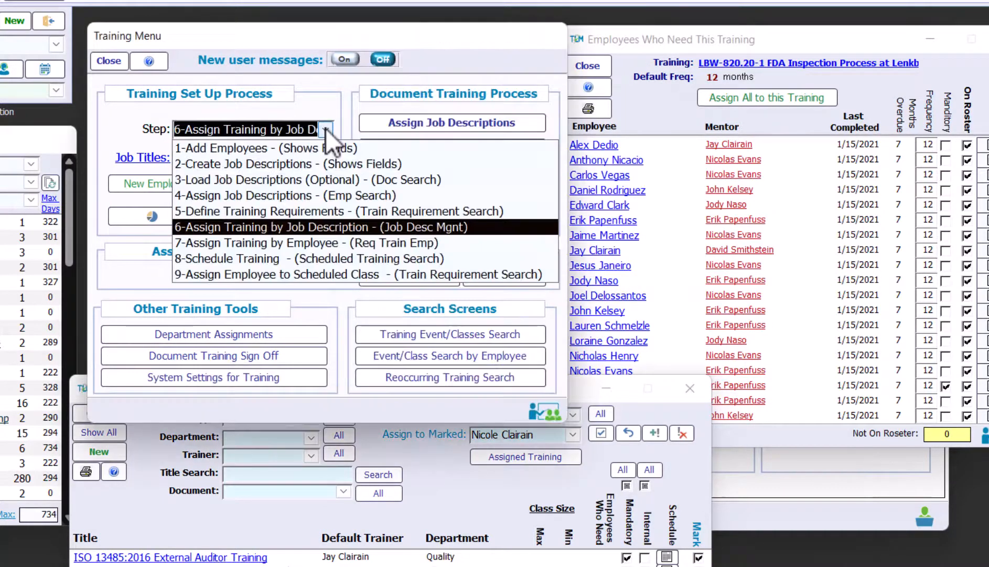
left_click(379, 258)
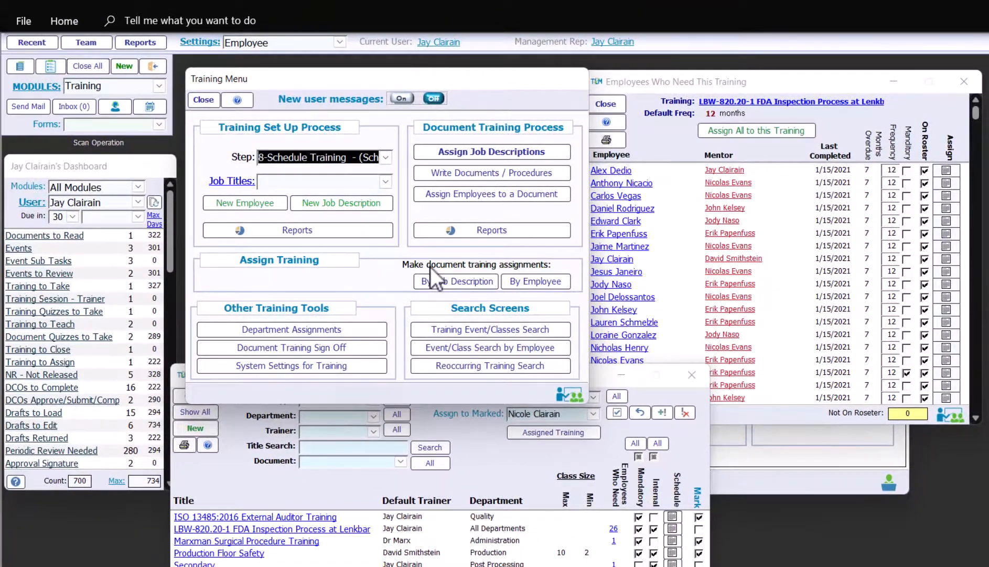
left_click_drag(594, 77, 458, 92)
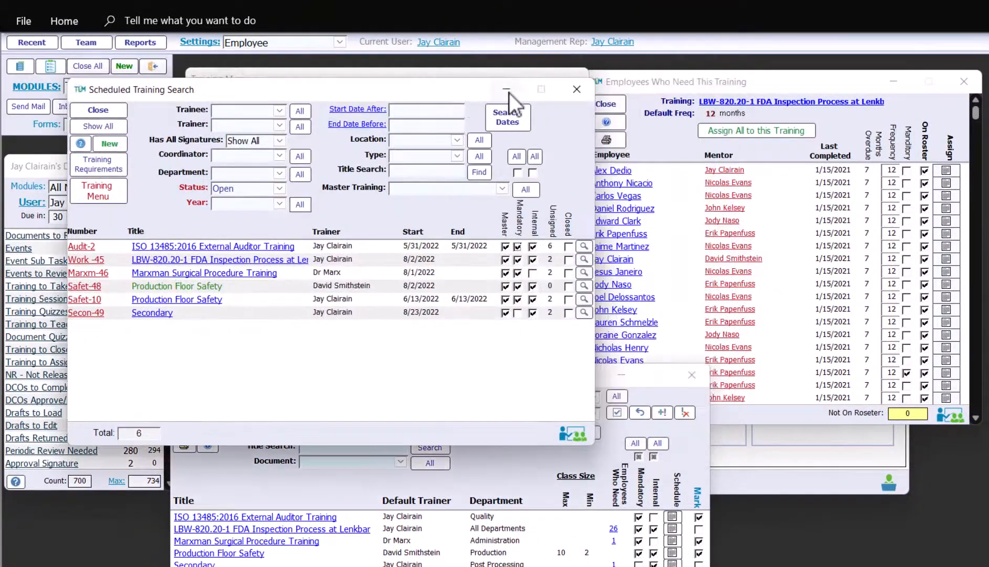
left_click_drag(629, 86, 650, 98)
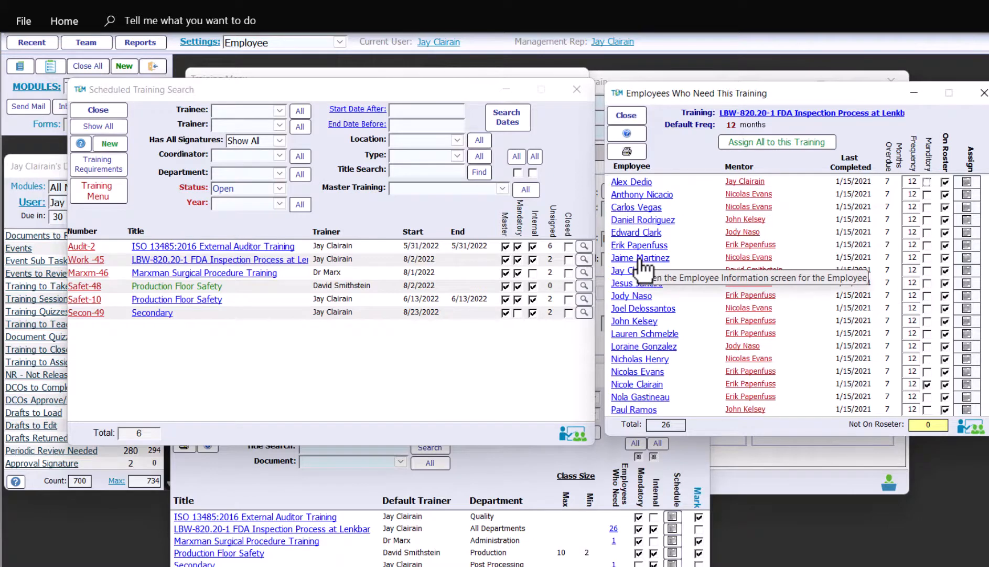
left_click(168, 261)
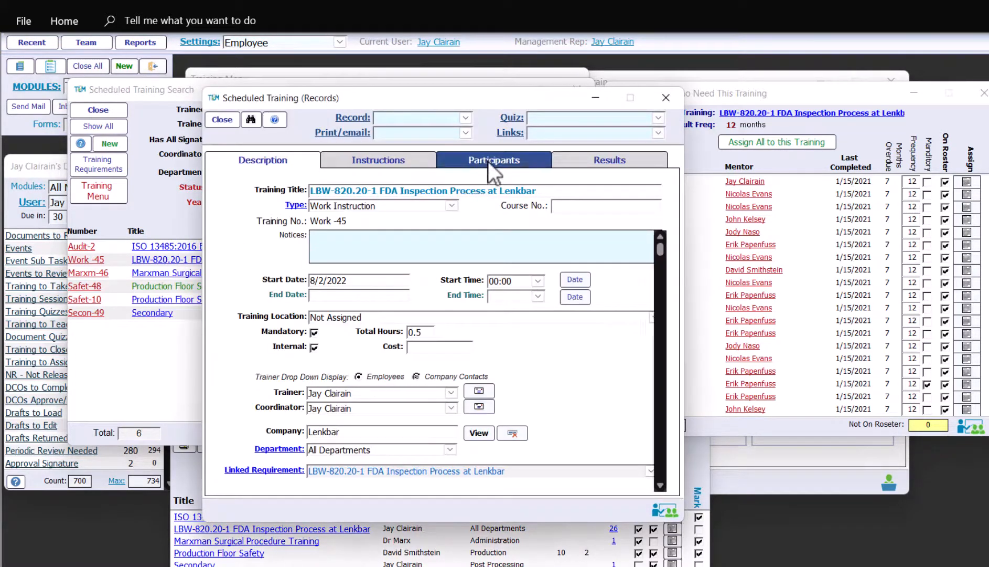
left_click(489, 161)
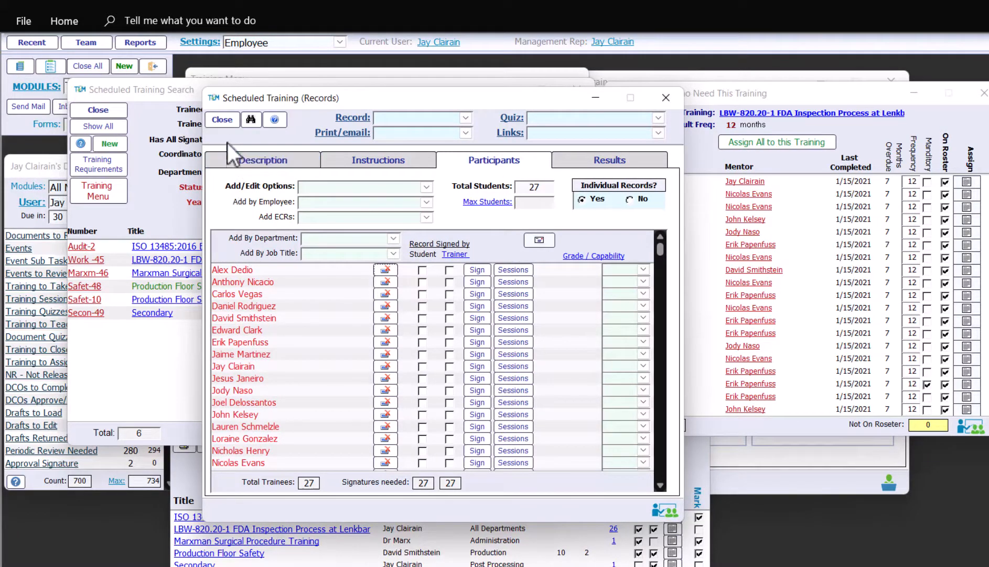
left_click(223, 120)
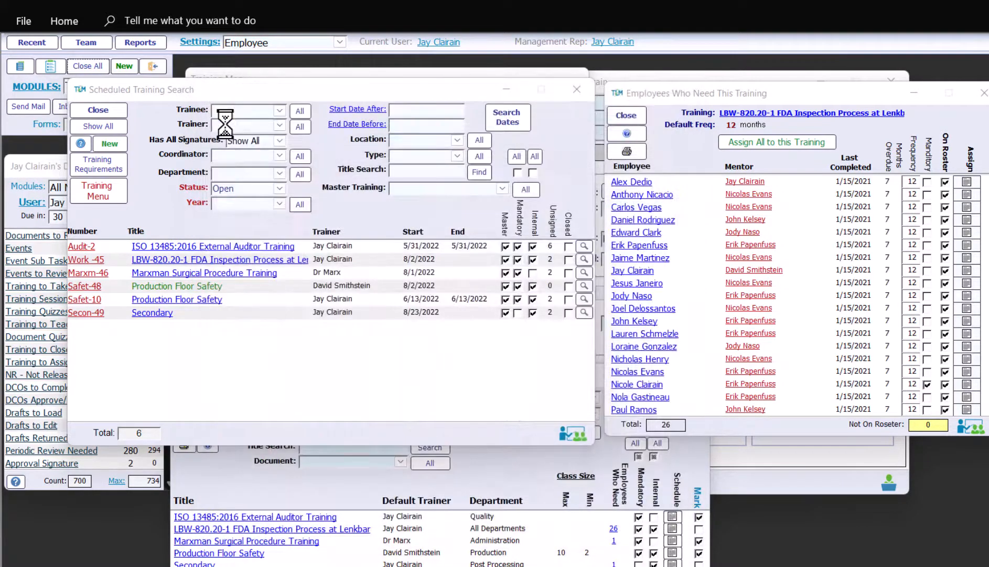
Close the search windows and choose the Assign Training by Employee step
left_click(630, 113)
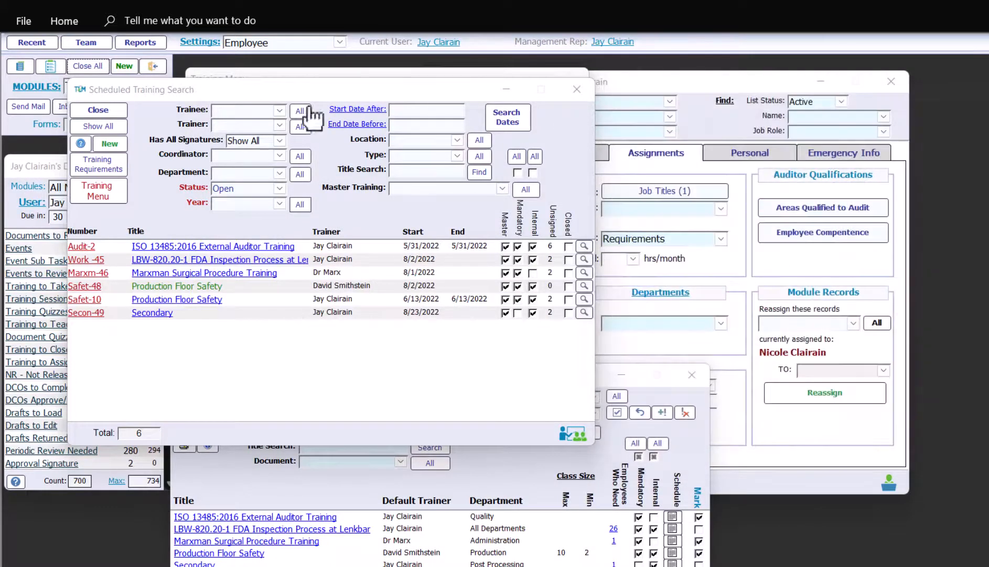
left_click(89, 108)
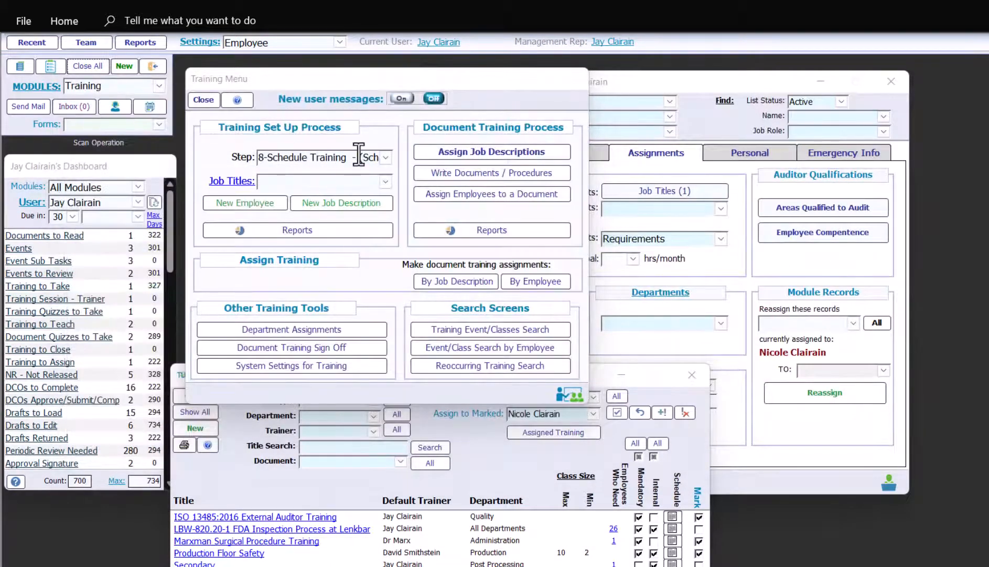
left_click(385, 158)
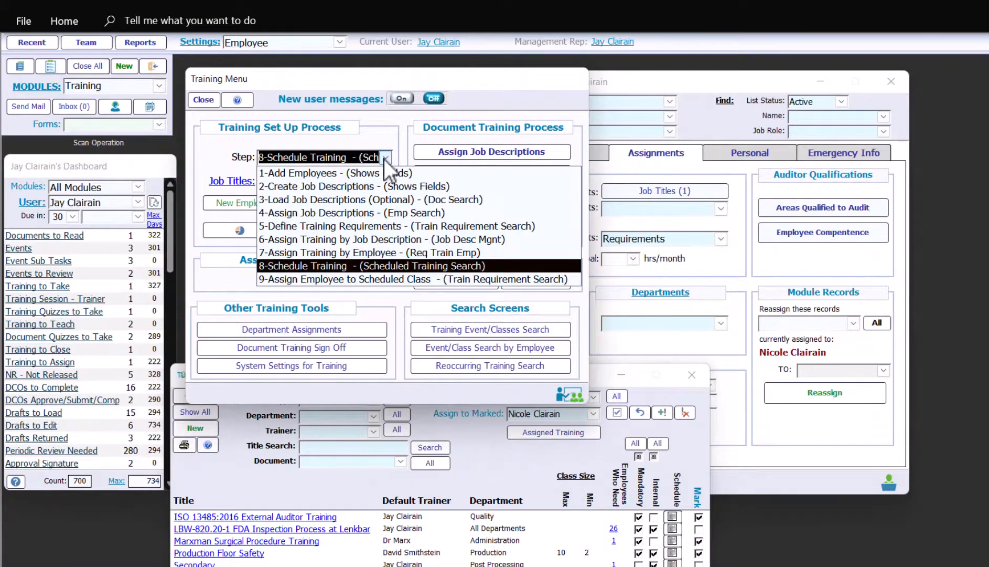
left_click(392, 251)
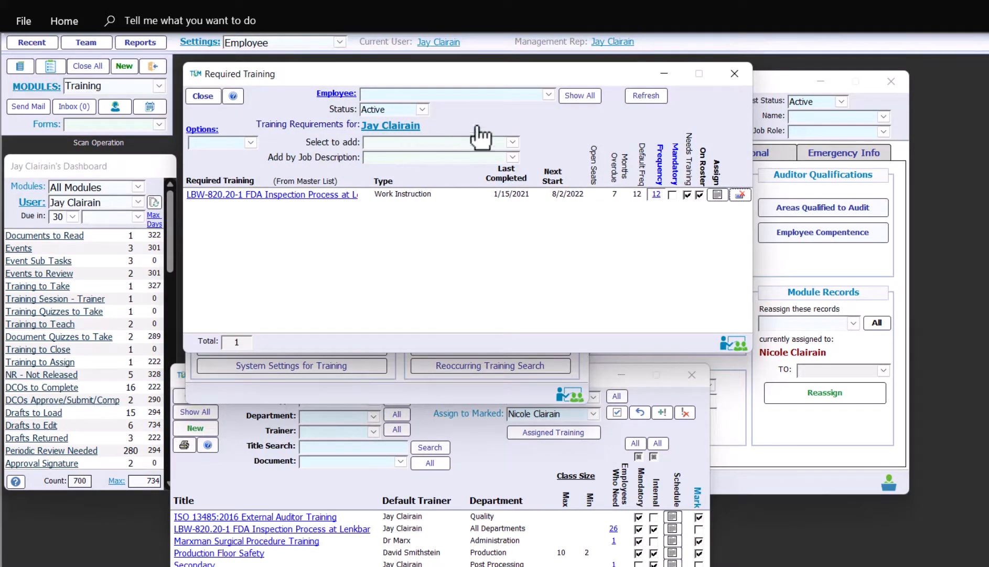
Add Secondary and Marxman Surgical Procedure Training requirements to the employee, Marxman at frequency 12
left_click(511, 142)
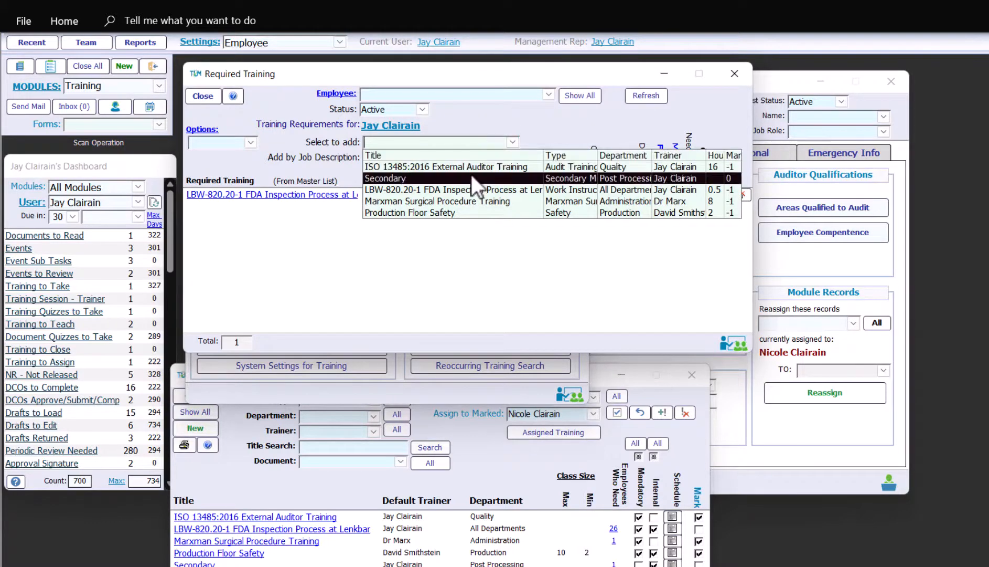
left_click(471, 176)
left_click(512, 142)
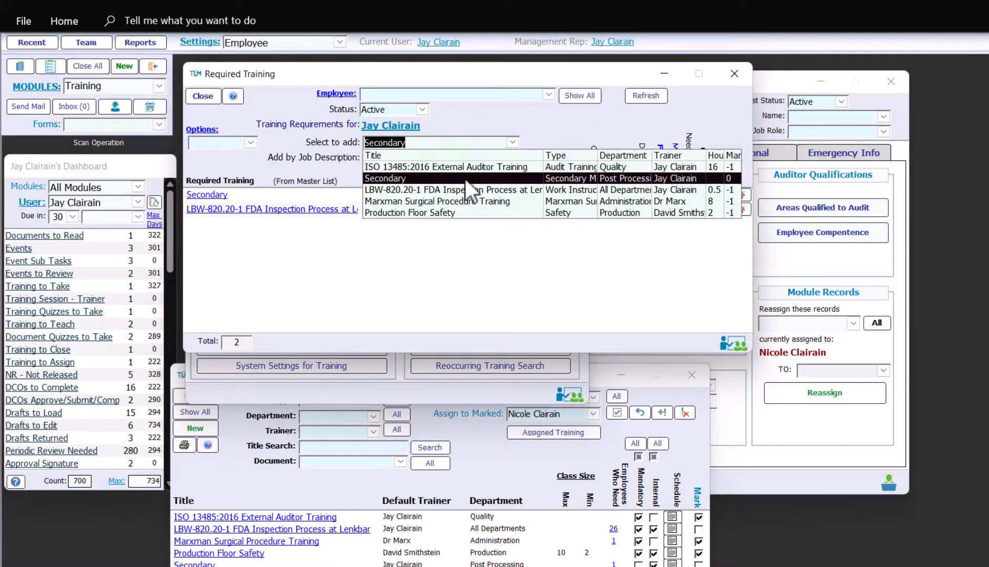
left_click(439, 201)
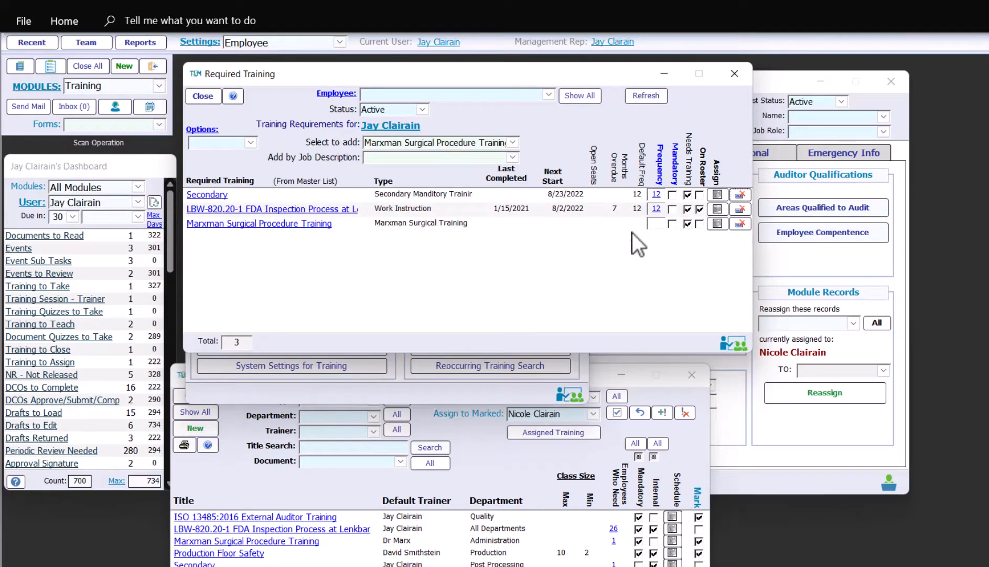
left_click(656, 223)
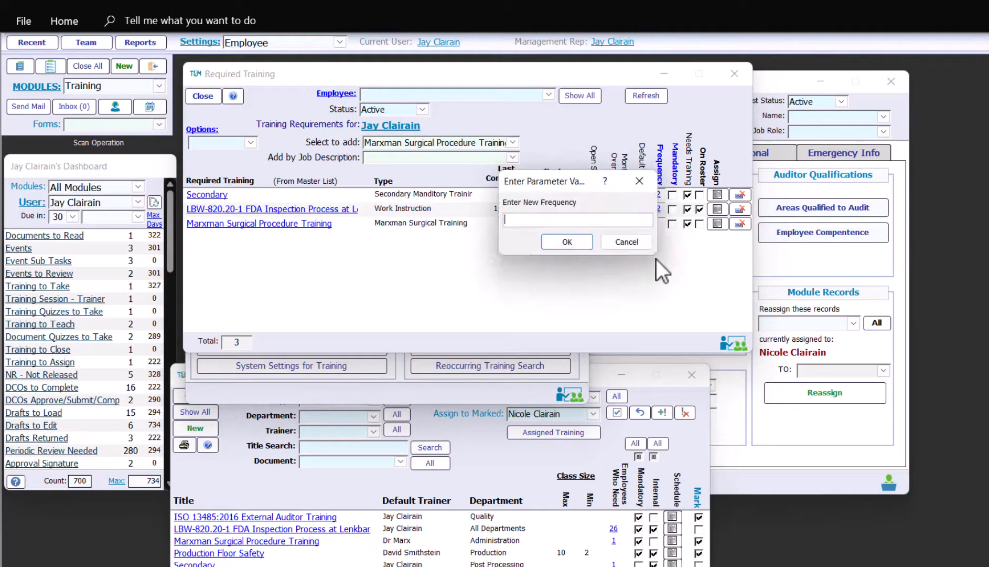
type("12")
left_click(577, 242)
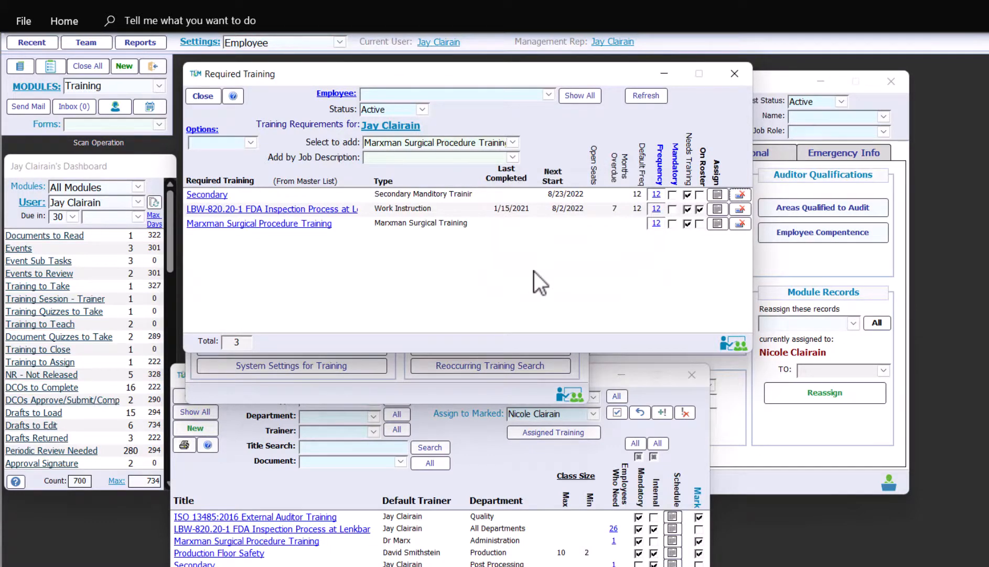
left_click(198, 96)
Under step 8-Schedule Training, add the employee as a participant of Secondary class Secon-49
left_click(386, 157)
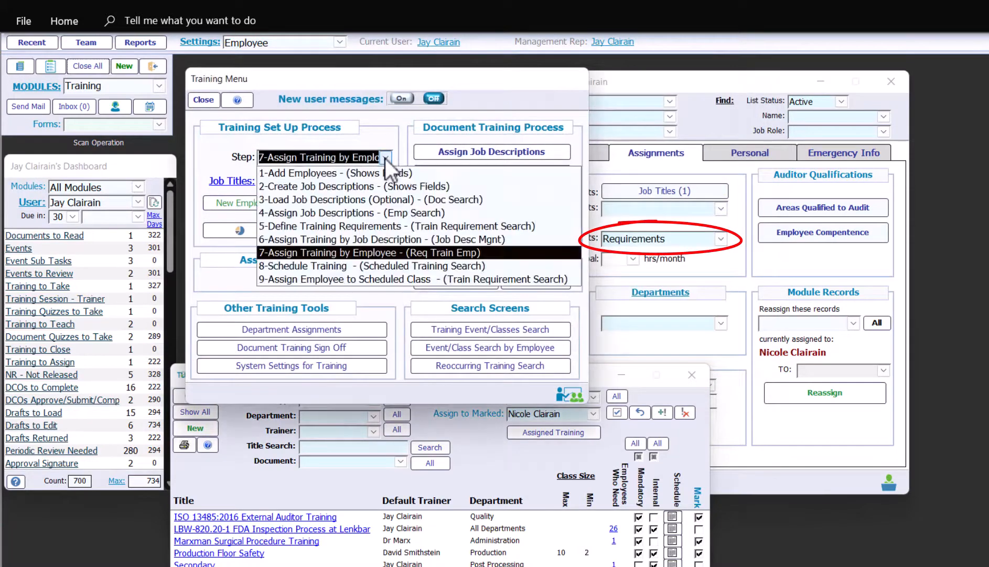
left_click(371, 261)
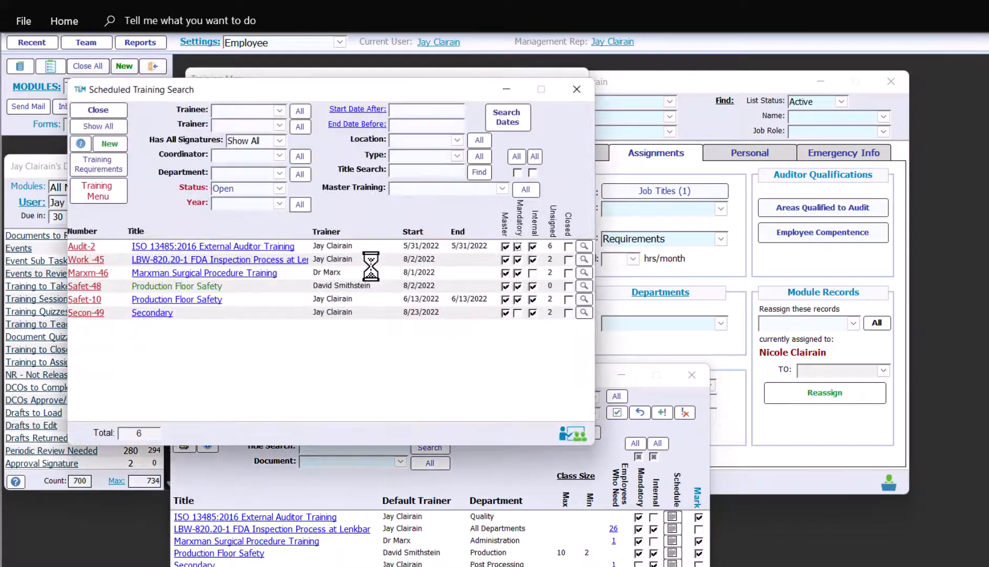
left_click(160, 313)
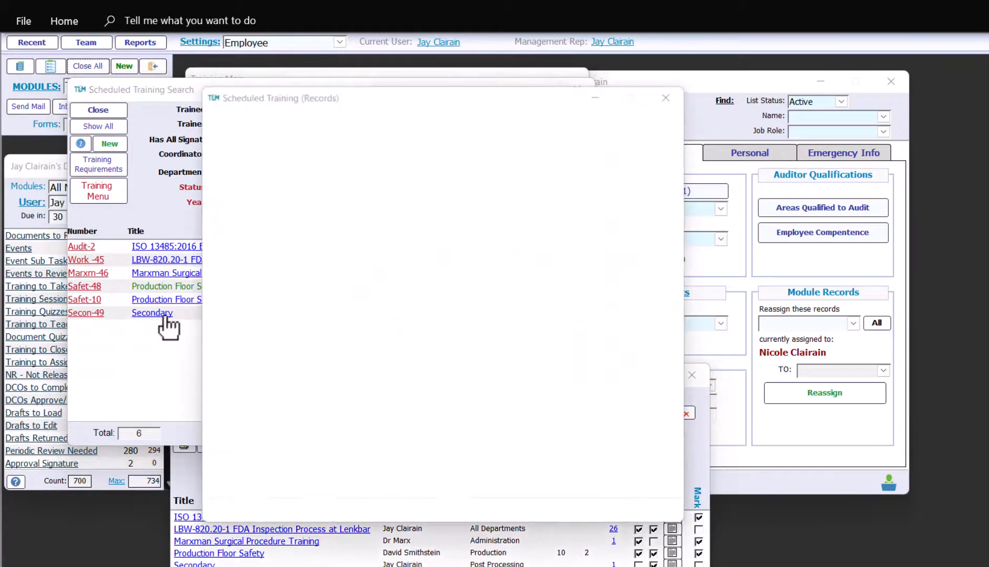
left_click(497, 160)
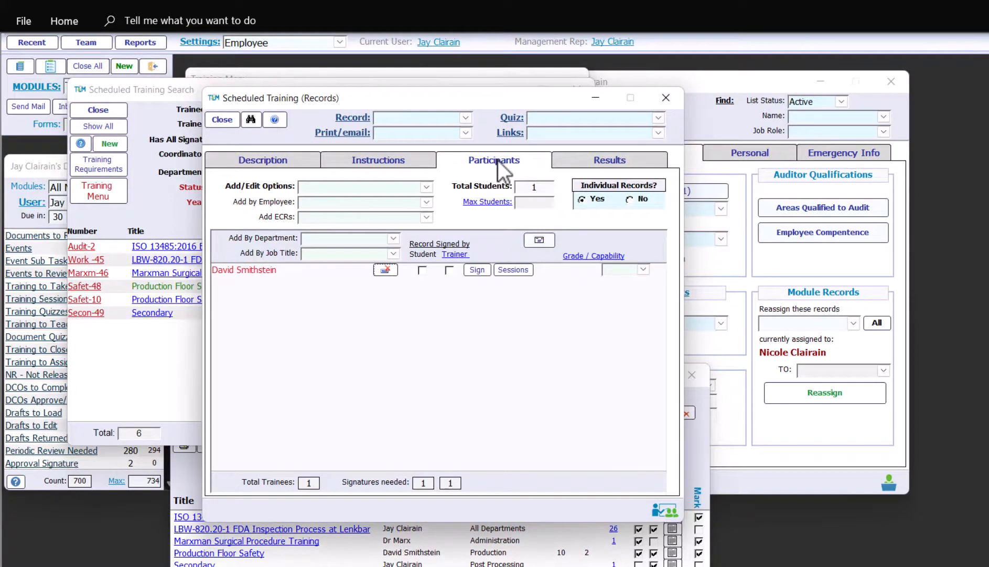
left_click(426, 203)
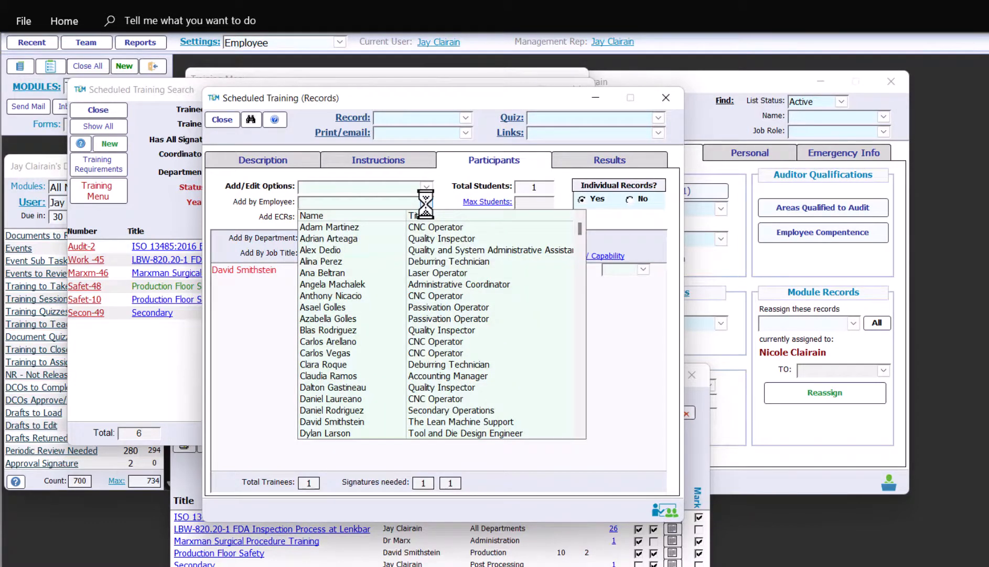
scroll(428, 301, "down", 8)
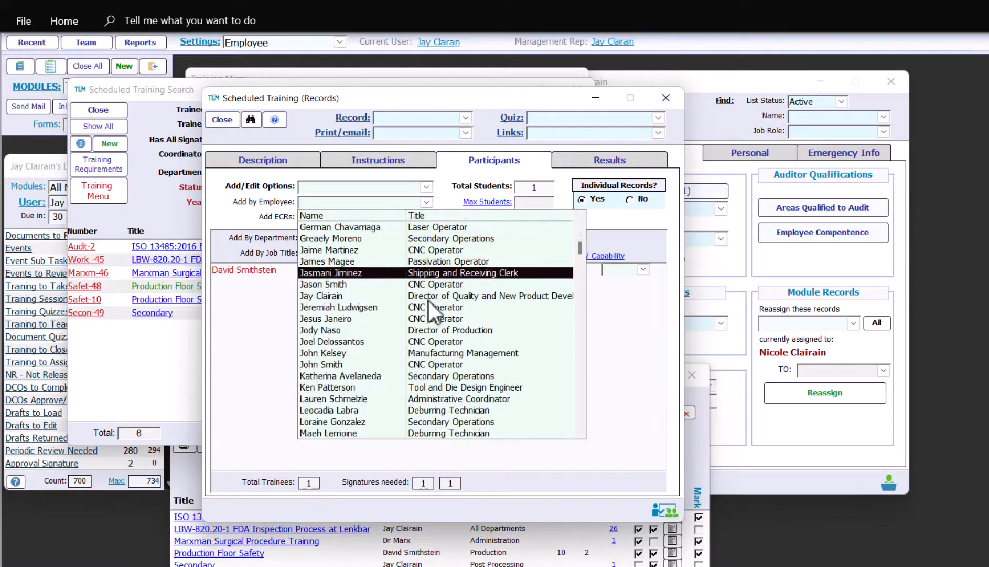
left_click(305, 295)
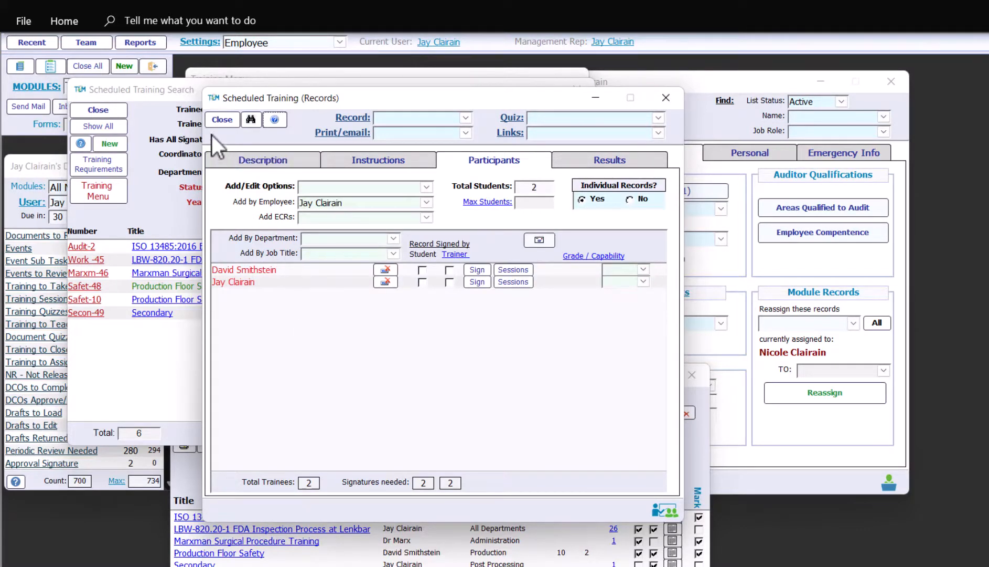
left_click(225, 119)
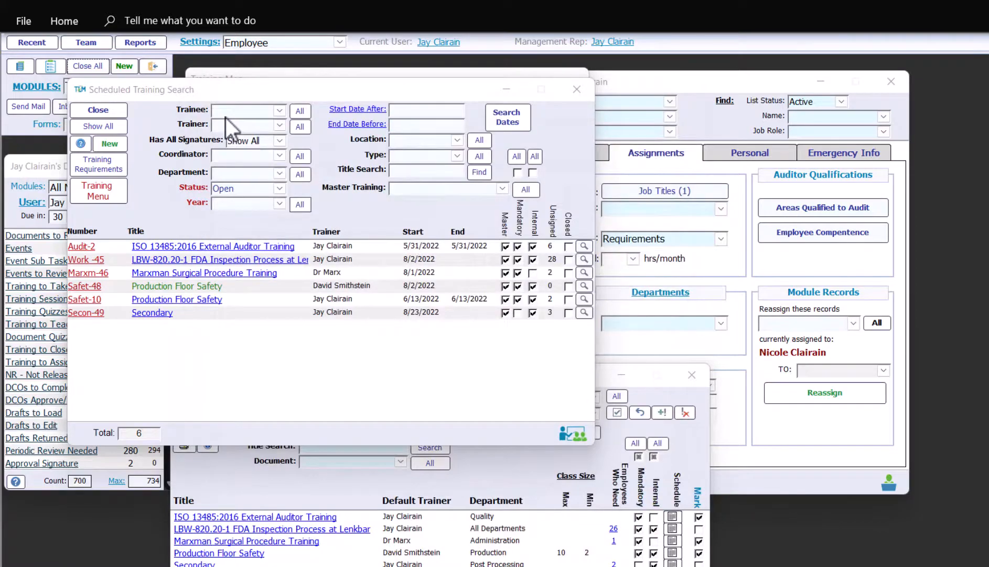
Choose step 9 and select the employee in the Assign to Marked list
left_click(120, 114)
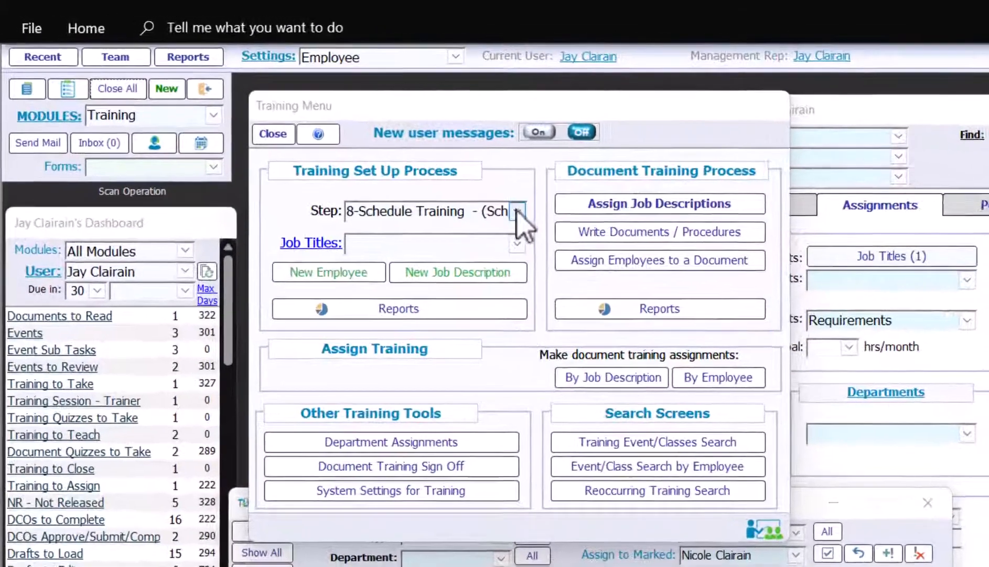
left_click(518, 211)
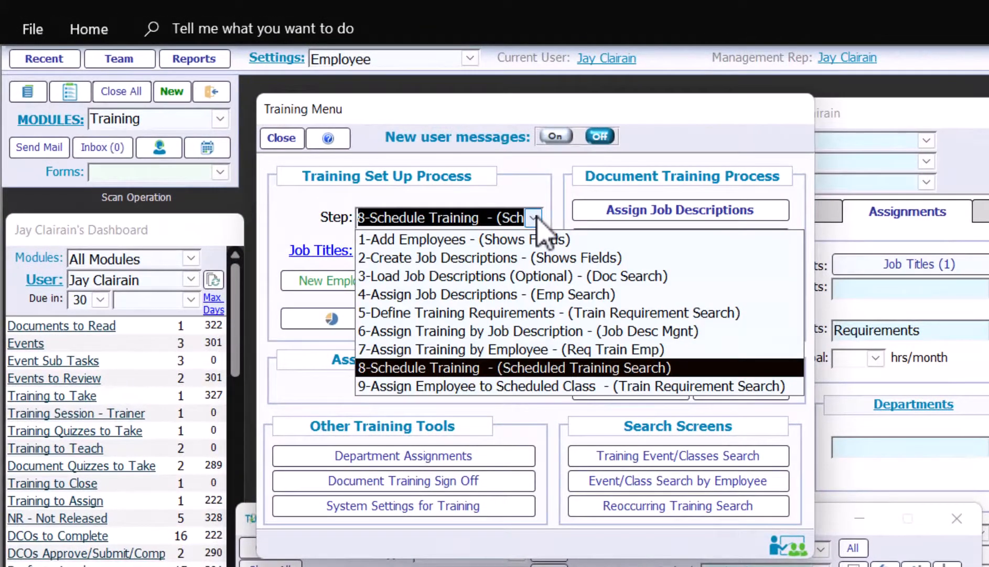
left_click(589, 385)
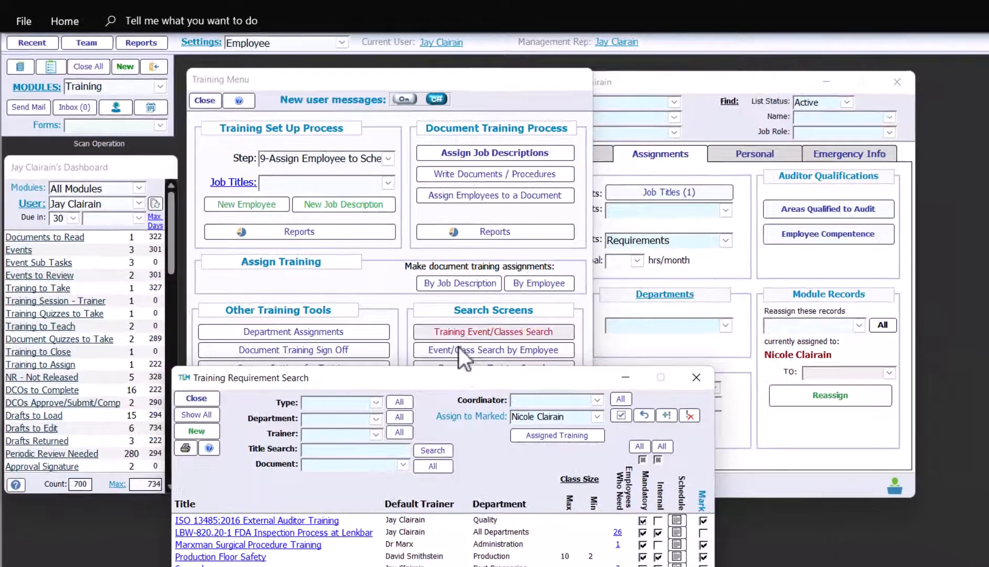
left_click_drag(465, 379, 539, 150)
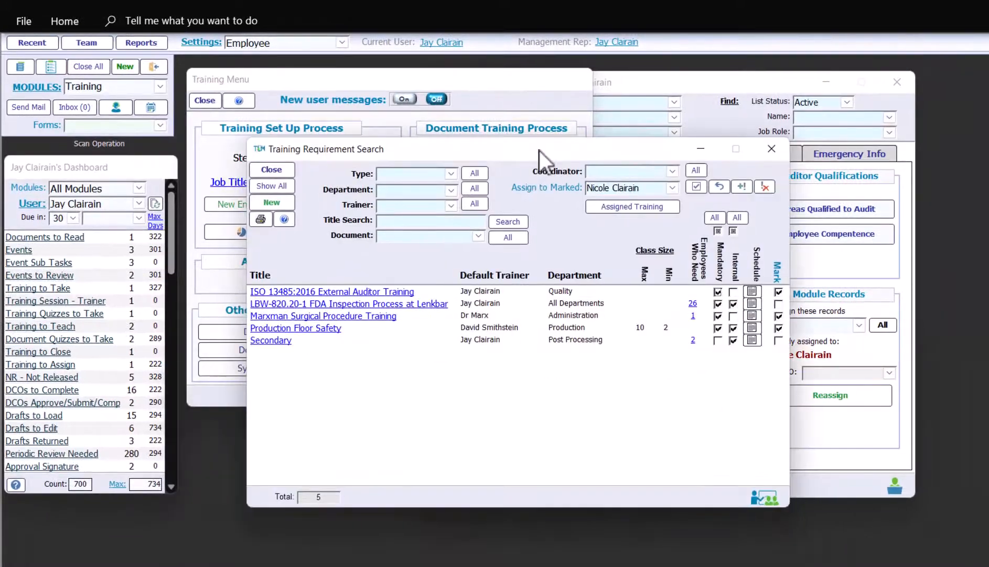
left_click(672, 188)
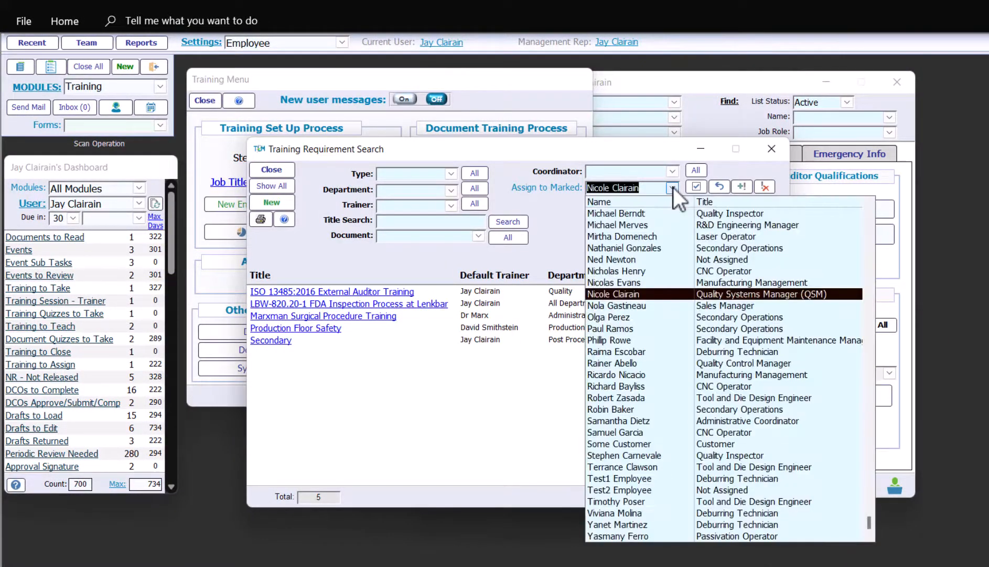
left_click(655, 211)
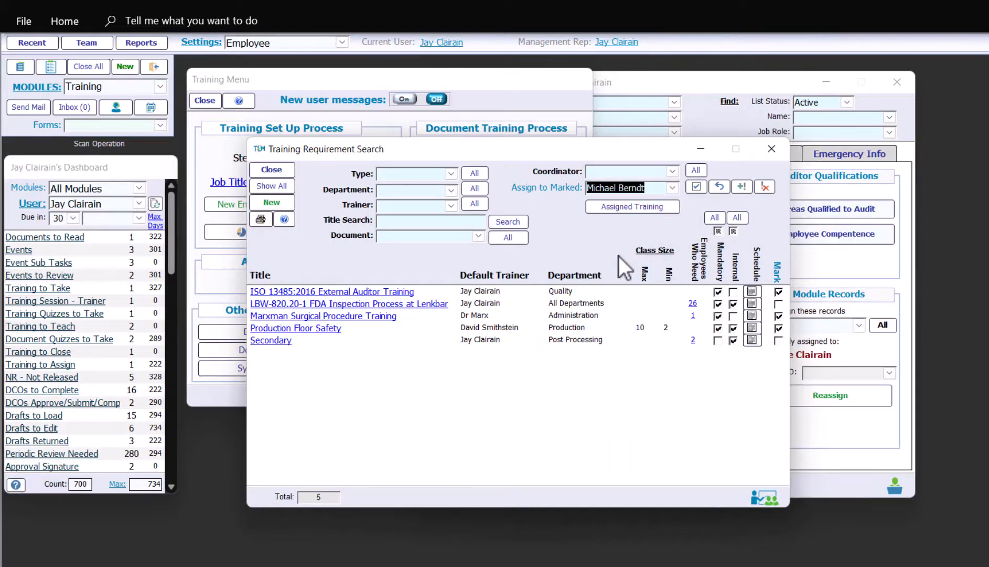
Unmark Marxman and ISO 13485 trainings and assign the employee to the marked Secondary training
left_click(779, 316)
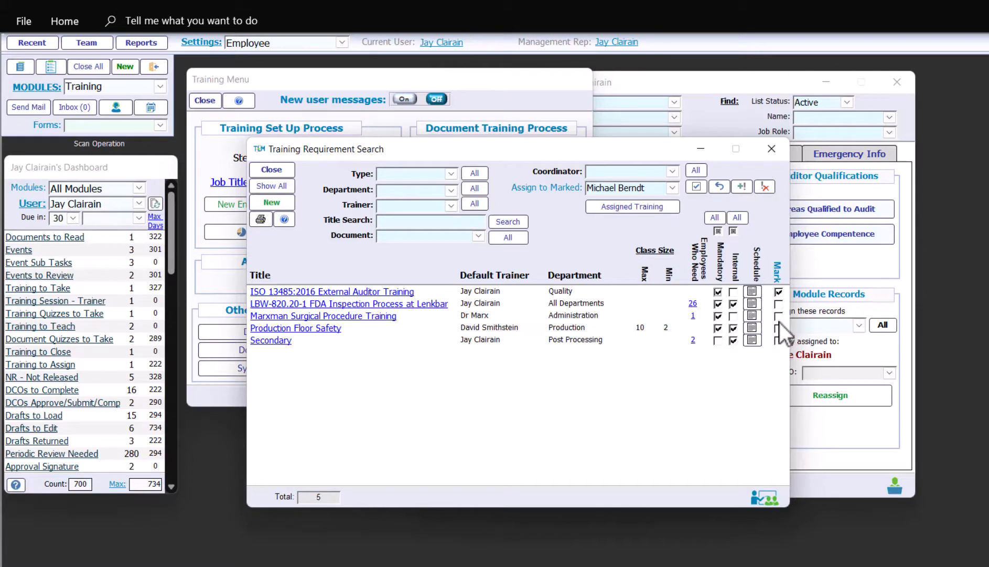
left_click(780, 292)
left_click(743, 186)
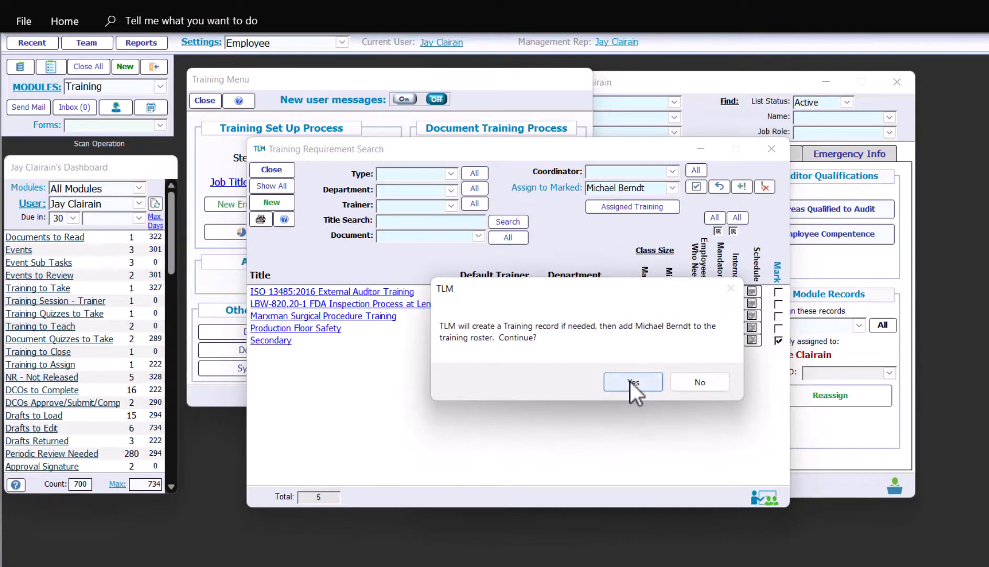
left_click(630, 381)
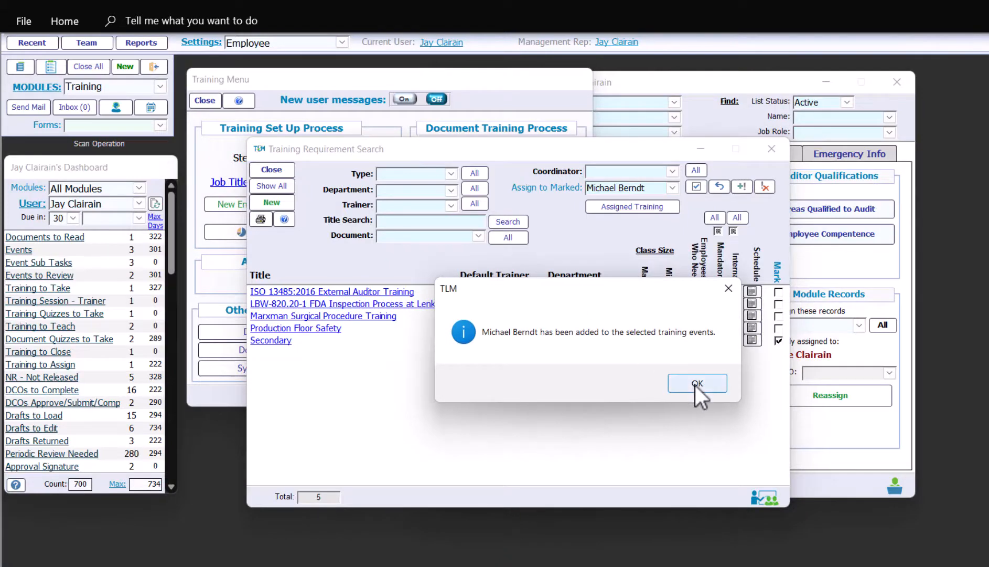
left_click(695, 383)
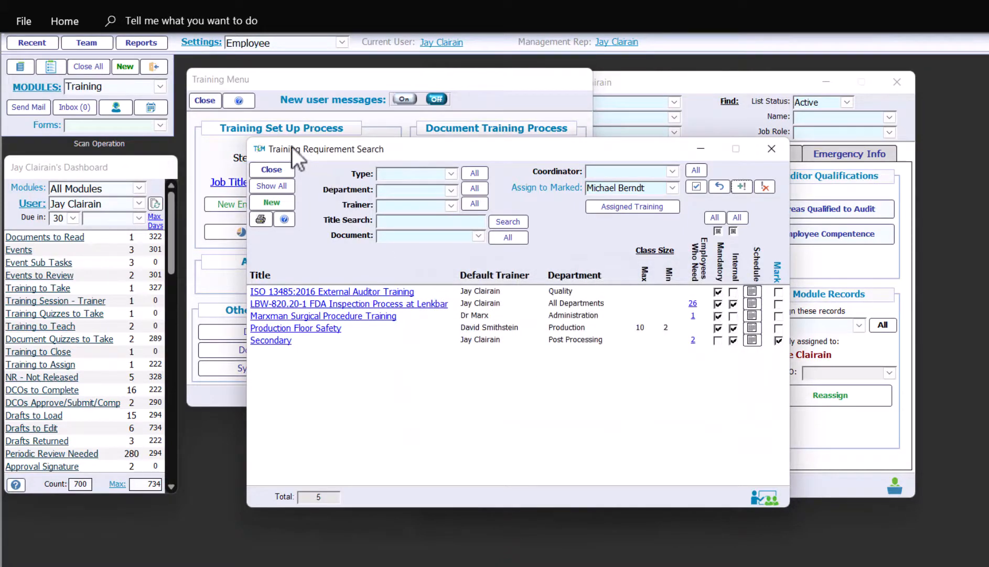
Go to setup Step 8 (schedule training) and bring up the list of scheduled training classes
left_click(276, 88)
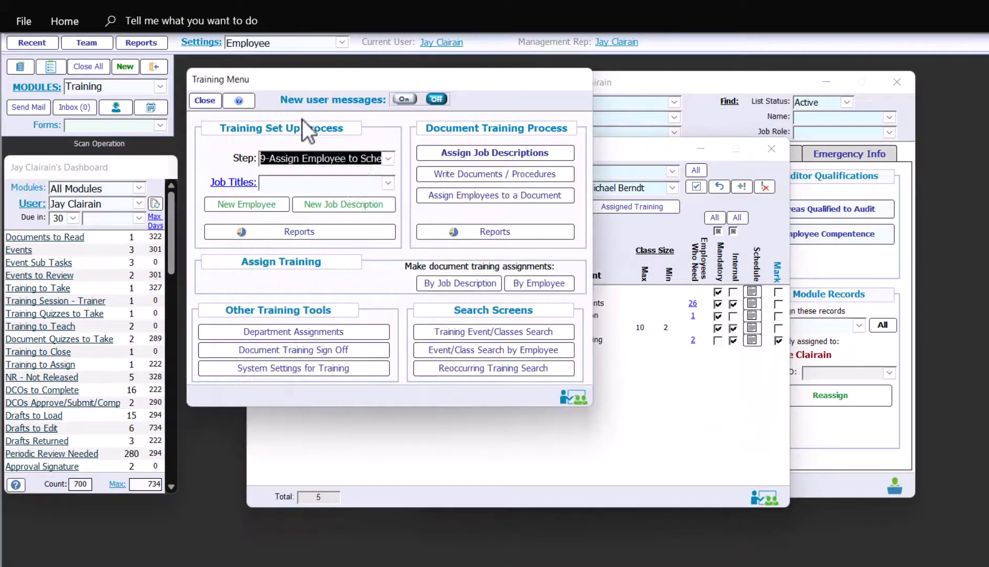
left_click(388, 157)
left_click(403, 266)
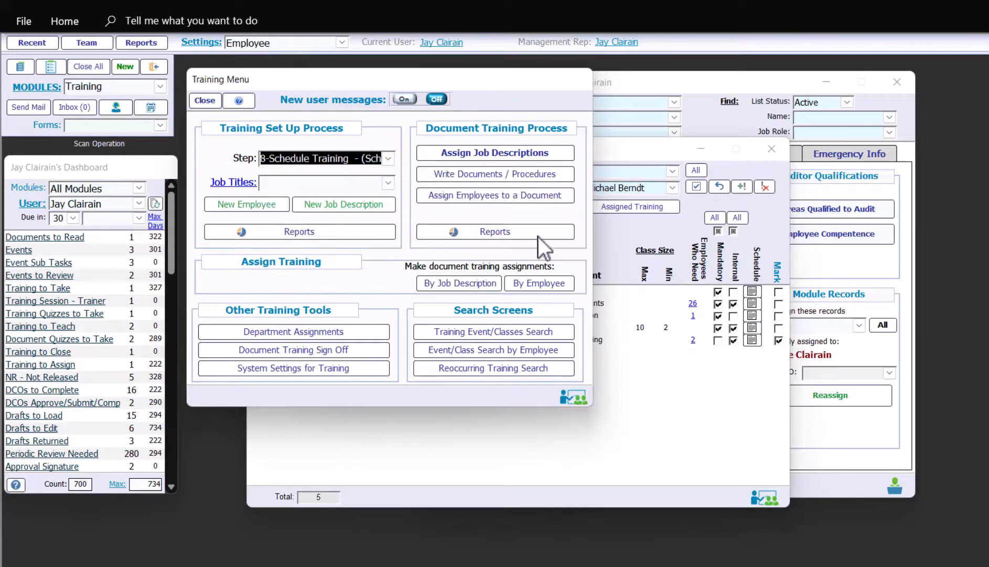
left_click(644, 212)
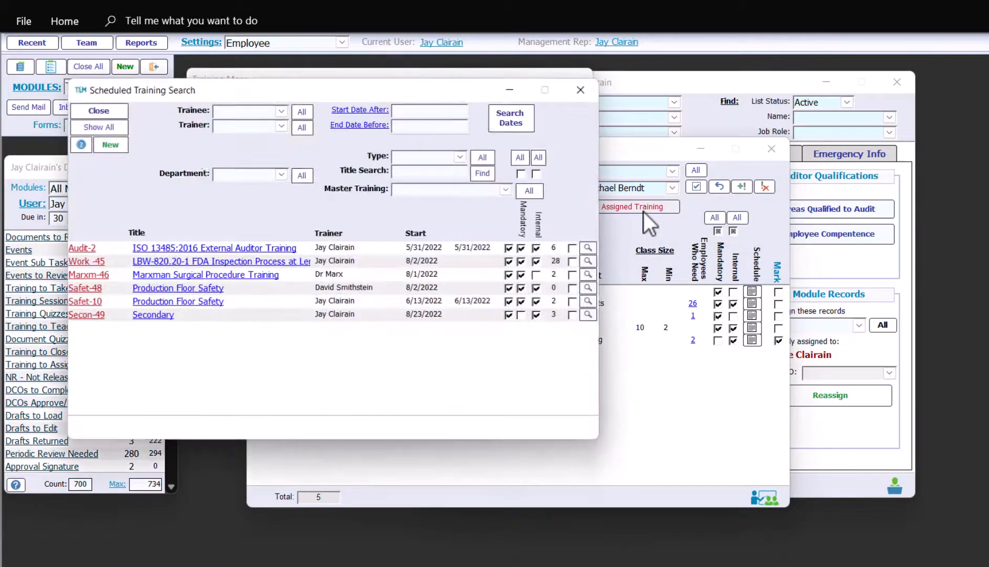
left_click_drag(614, 149, 984, 89)
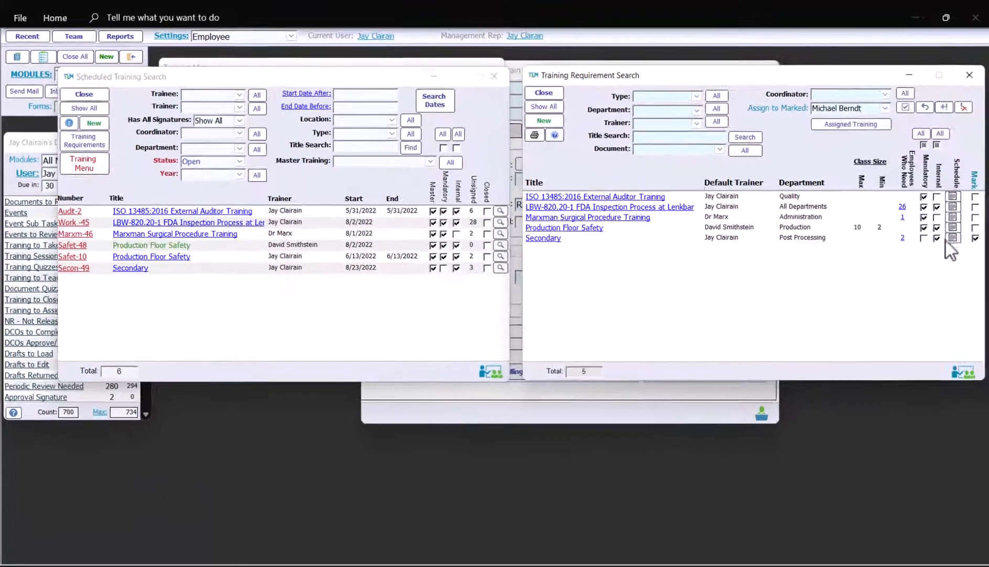
Verify the Secondary class roster lists all 3 enrolled participants, then close all open forms
left_click(130, 268)
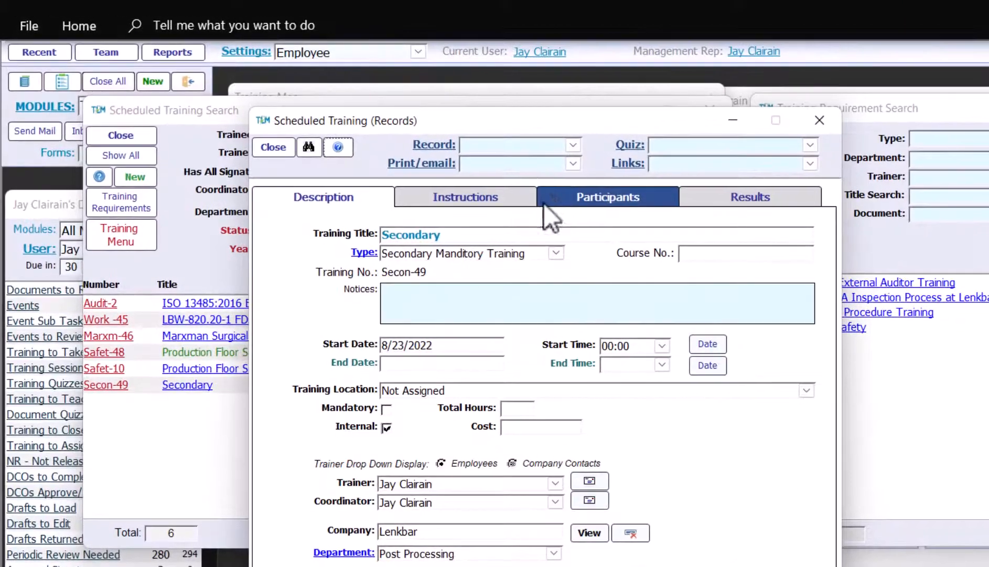
left_click(489, 174)
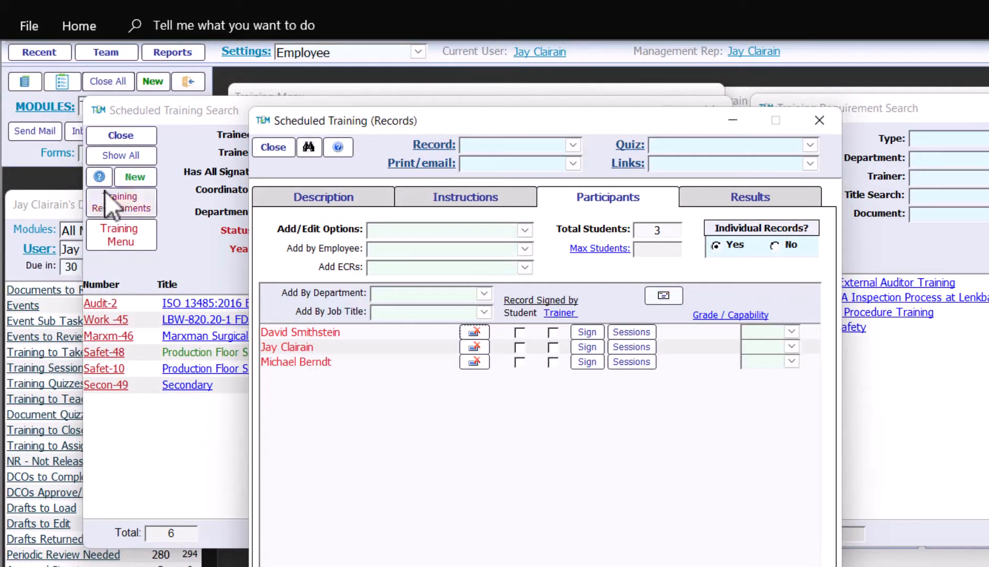
left_click(101, 83)
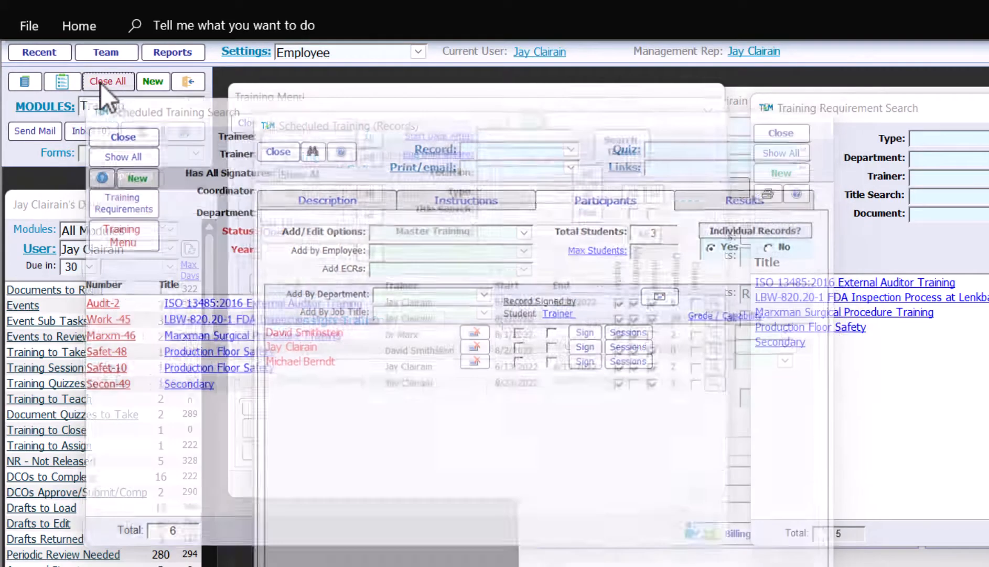